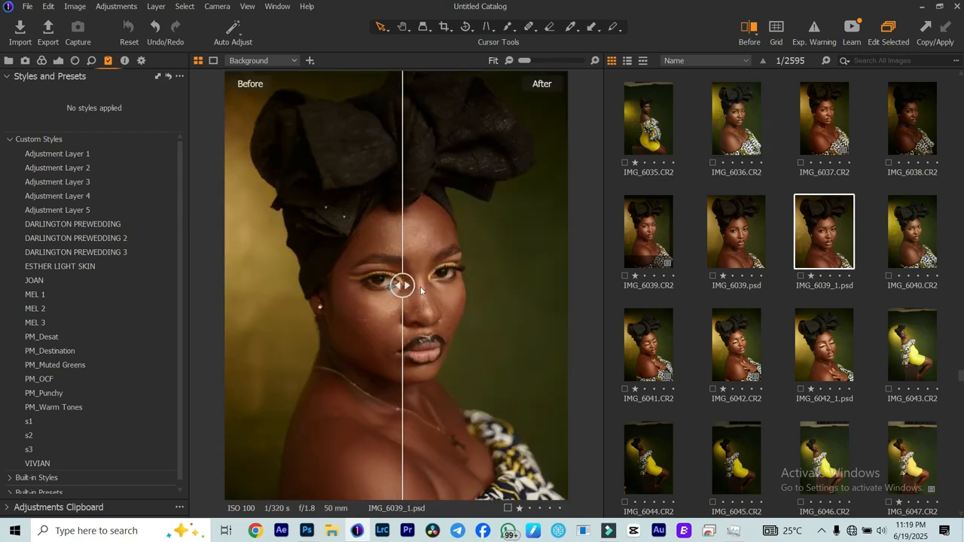
Compare the before and after views of IMG_6039_1.psd, IMG_6039.psd and IMG_6039.CR2.
left_click_drag(403, 280, 677, 304)
left_click(637, 265)
left_click(742, 250)
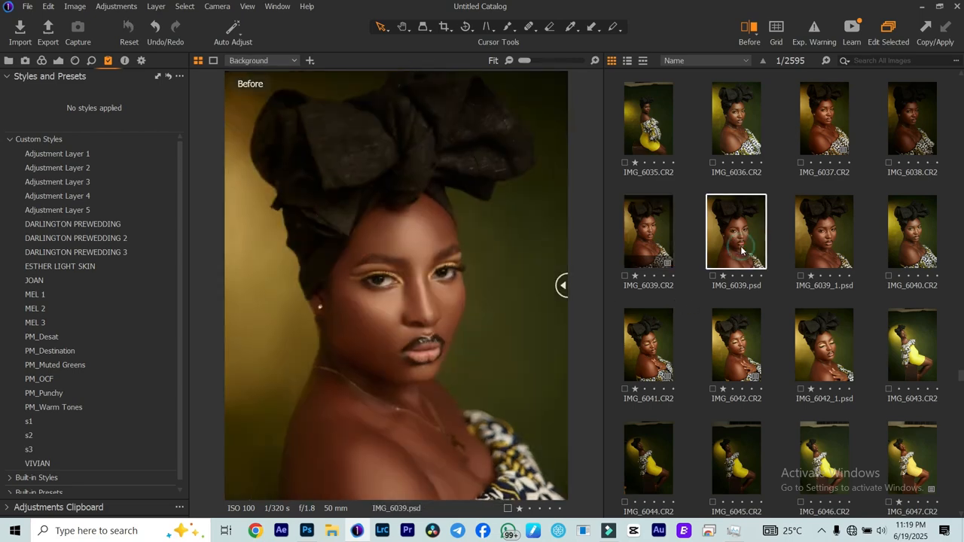
left_click(652, 248)
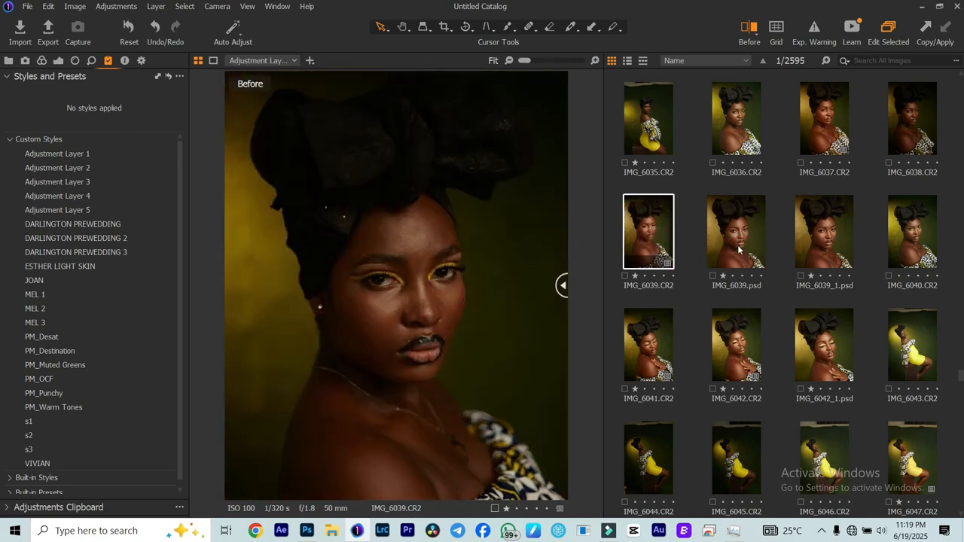
left_click(739, 249)
left_click(655, 230)
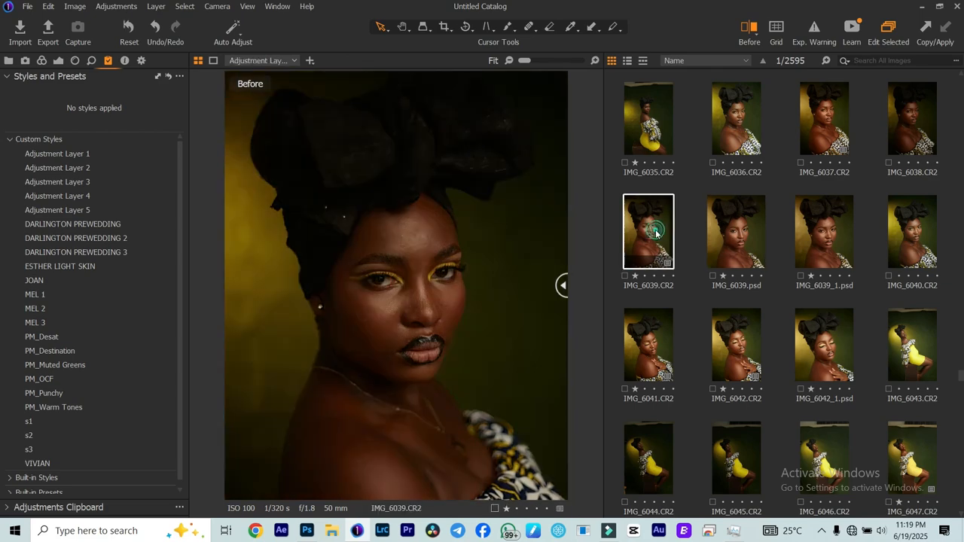
left_click(730, 241)
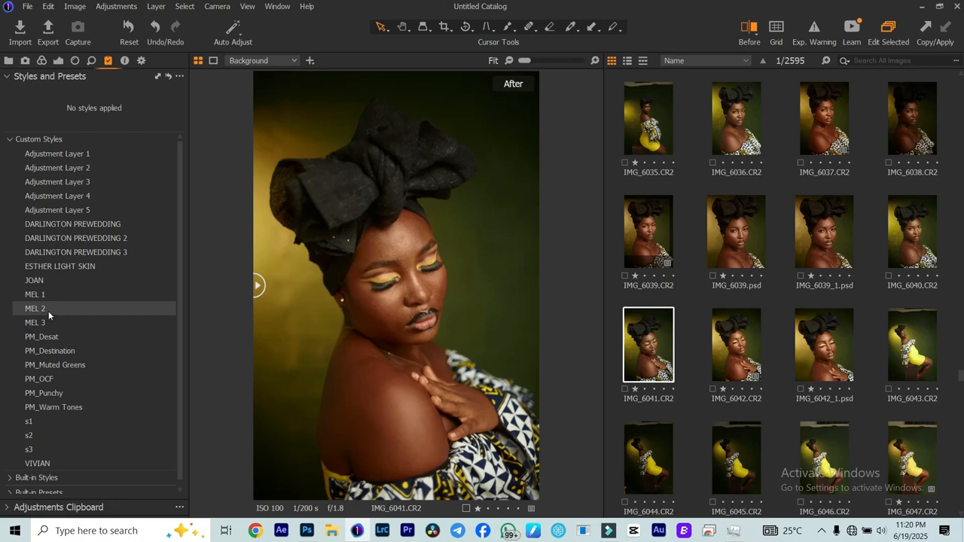
Apply the MEL 2 custom style to IMG_6041.CR2 as a new layer and set that layer's opacity to 64.
right_click(97, 311)
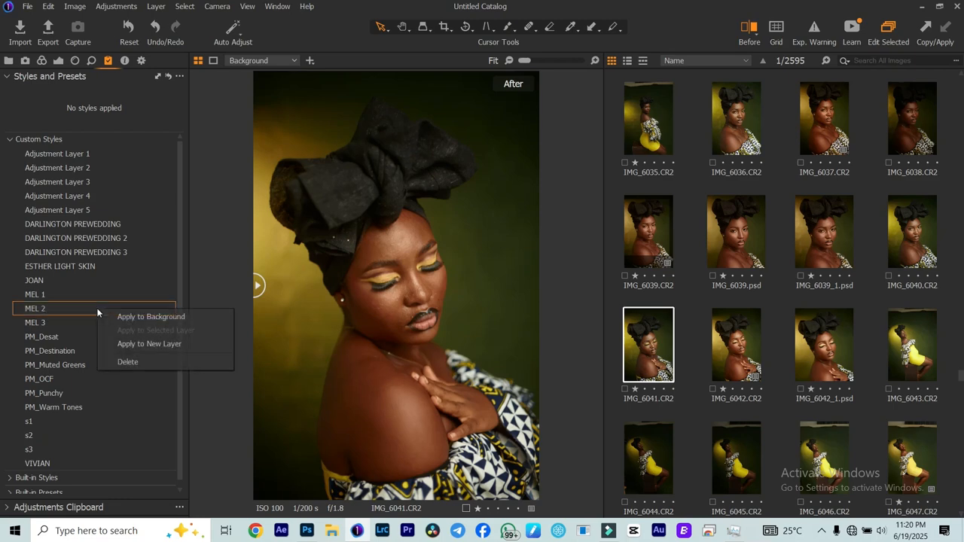
left_click(157, 345)
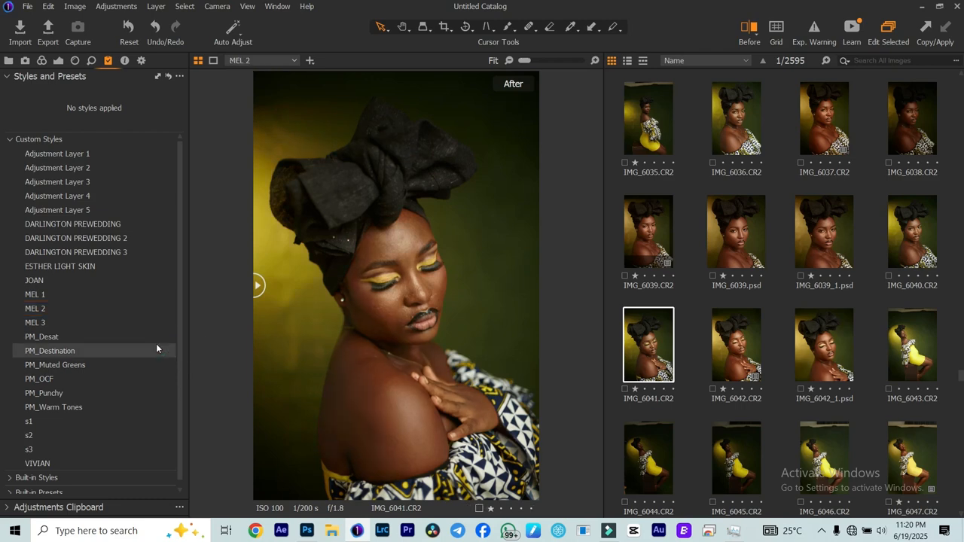
left_click(58, 61)
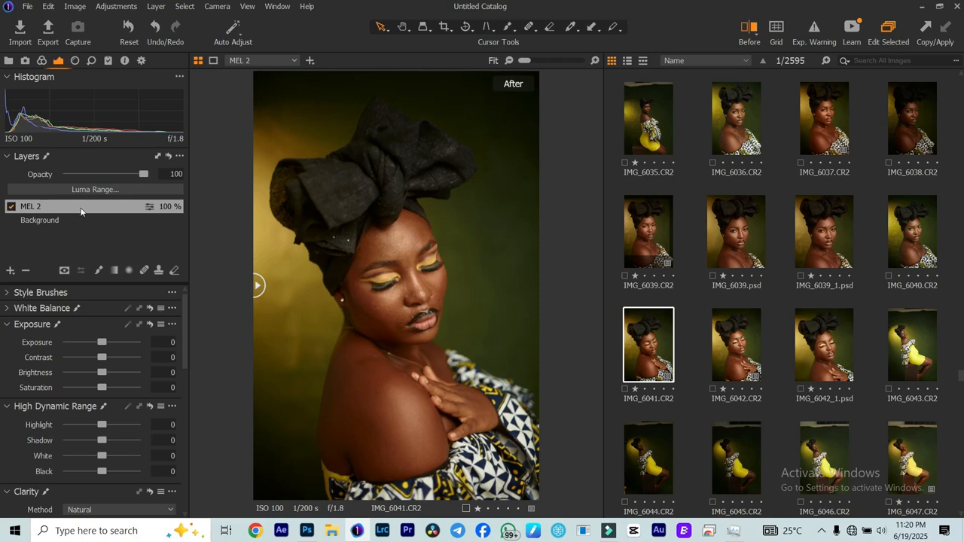
left_click(109, 61)
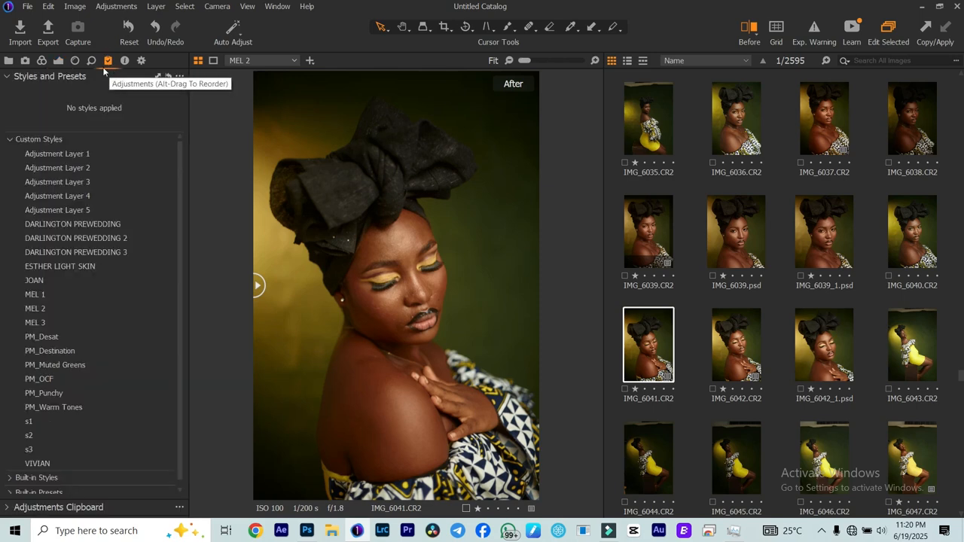
left_click(58, 62)
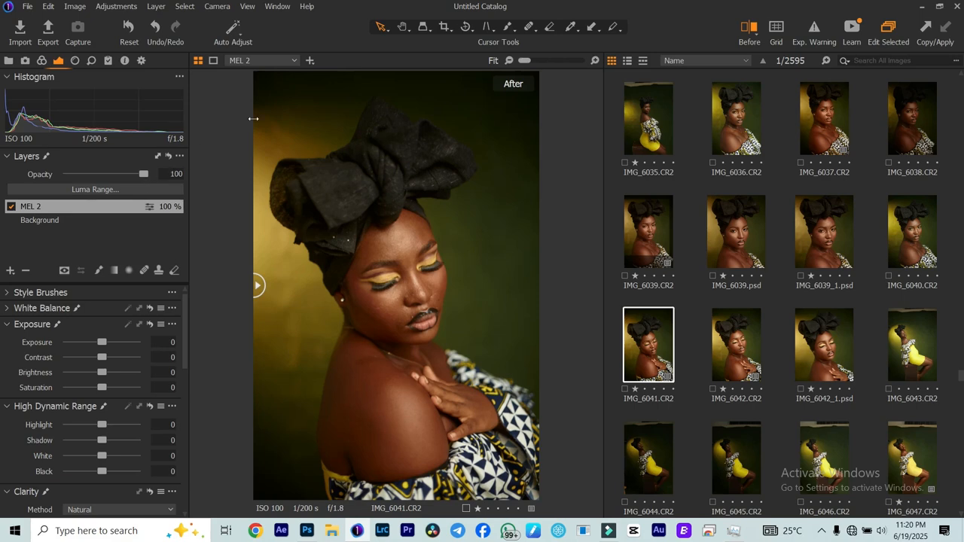
left_click_drag(146, 168, 116, 173)
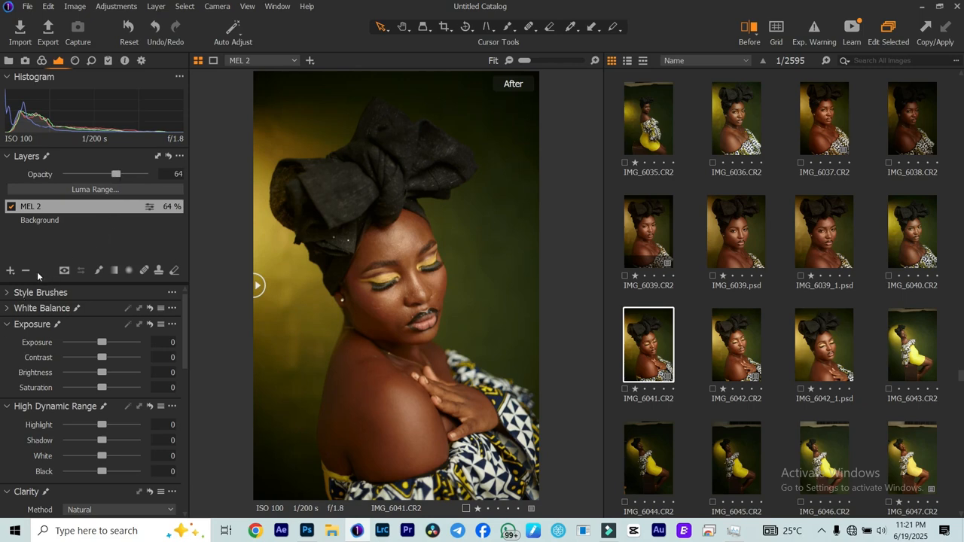
Add a new filled adjustment layer above MEL 2 and set its Exposure to 0.29.
left_click(10, 271)
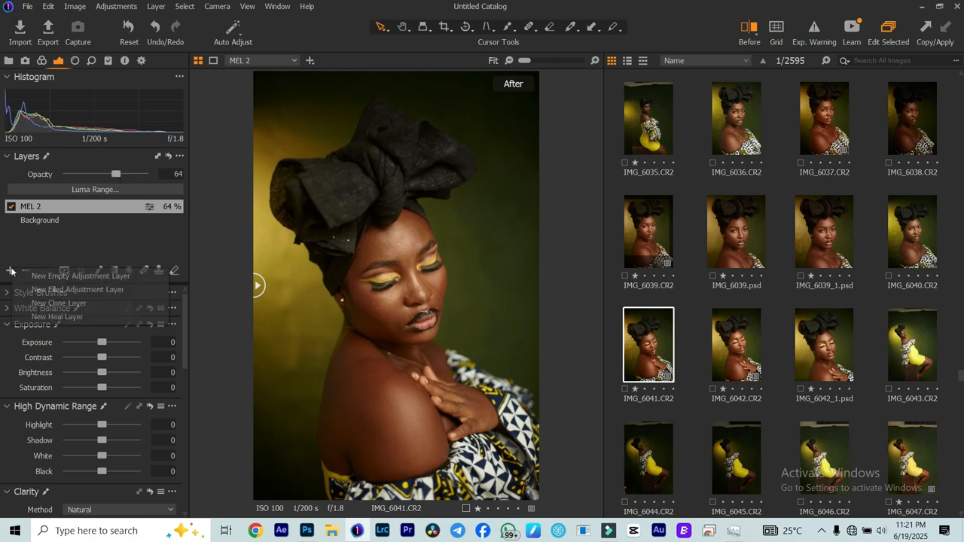
left_click(47, 290)
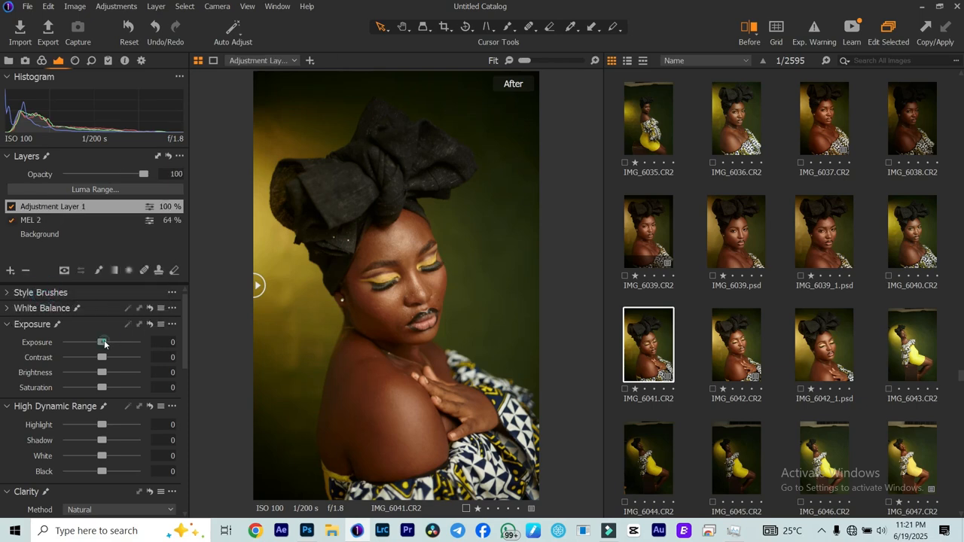
left_click_drag(106, 342, 107, 344)
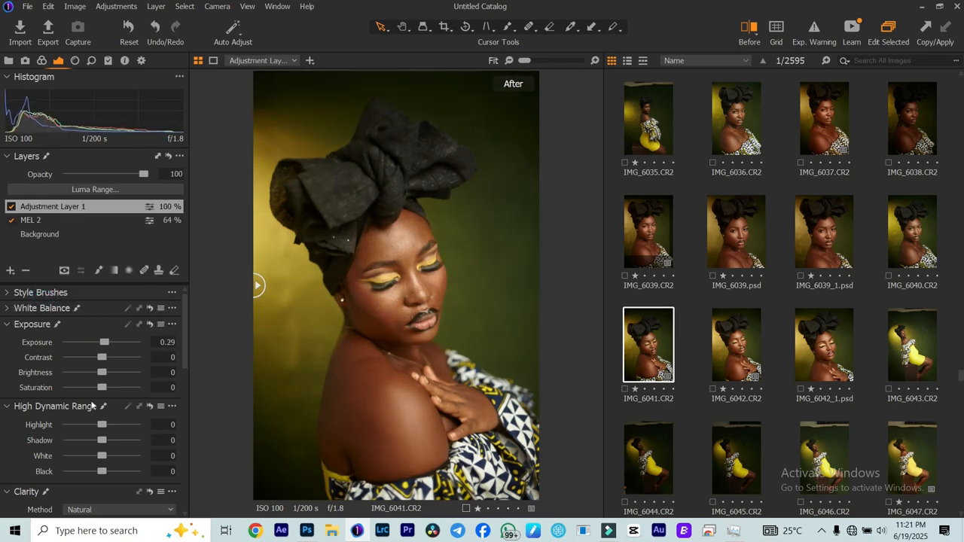
Set the adjustment layer's High Dynamic Range values to Highlight -32, Shadow 3, White -31 and Black -28.
mouse_move(103, 442)
left_mouse_down()
mouse_move(96, 455)
mouse_move(94, 425)
left_mouse_up()
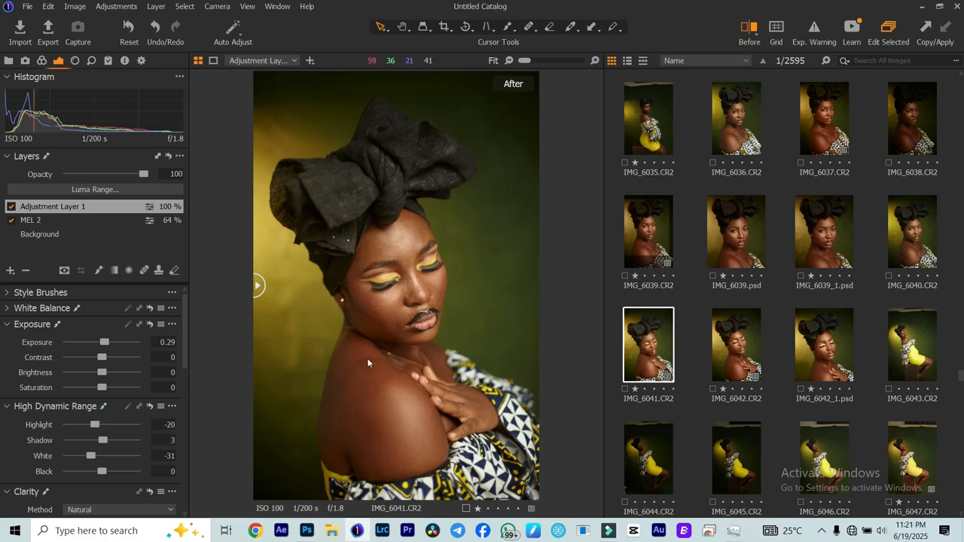
left_click_drag(99, 420, 95, 421)
left_click_drag(102, 472, 92, 472)
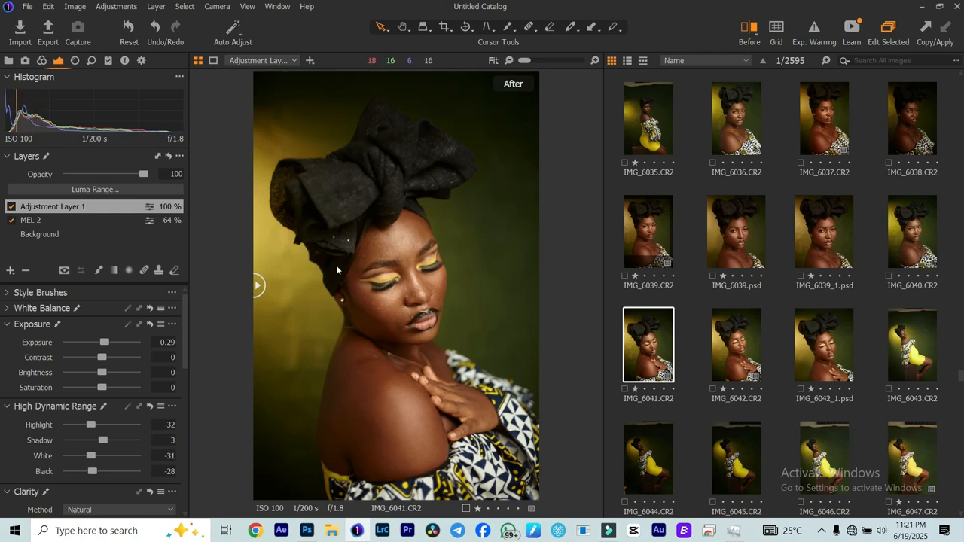
Send IMG_6041 to Adobe Photoshop 2023 for editing as a 16-bit PSD in Adobe RGB (1998) at 300 px/in.
right_click(429, 260)
mouse_move(501, 274)
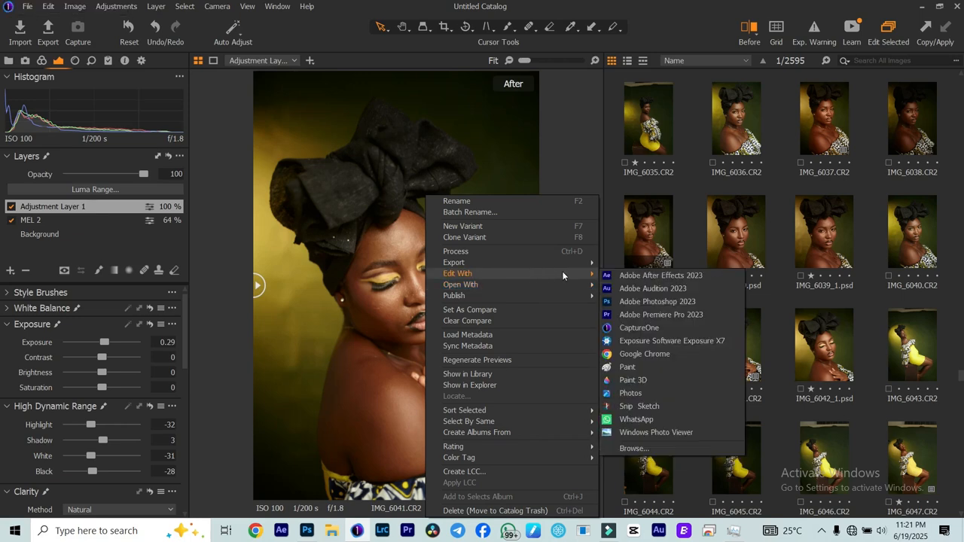
left_click(638, 302)
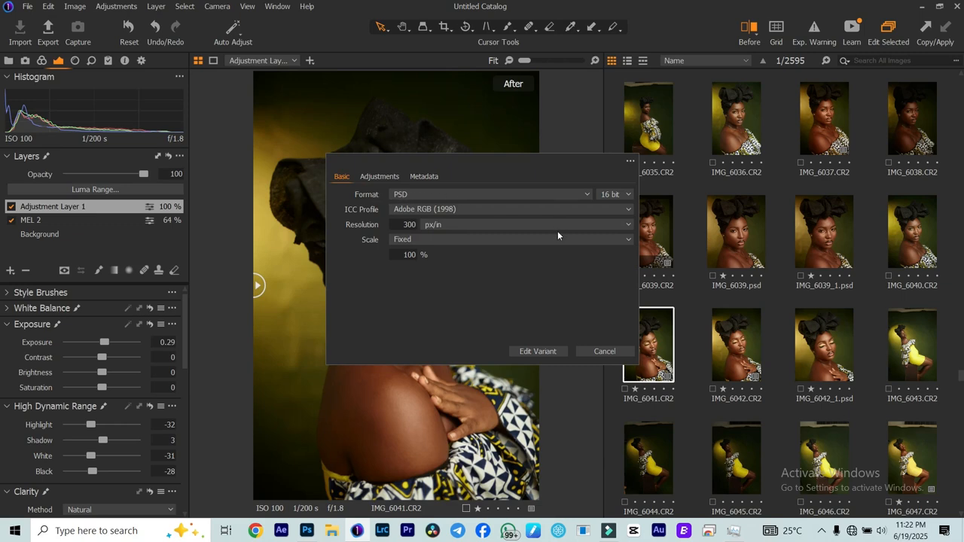
left_click(538, 352)
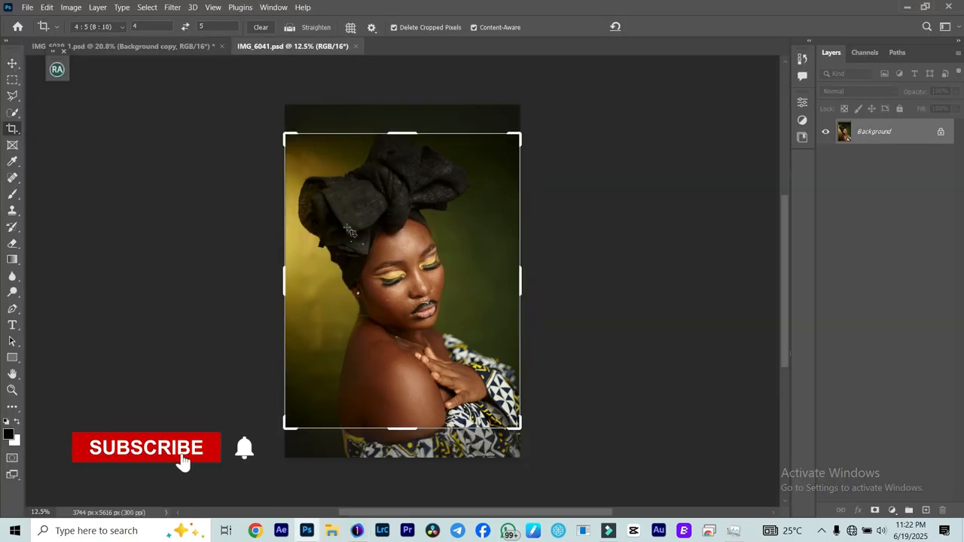
Crop the portrait to a 4:5 ratio, keeping the full headwrap and cutting mainly below the hand.
left_click_drag(410, 131, 403, 177)
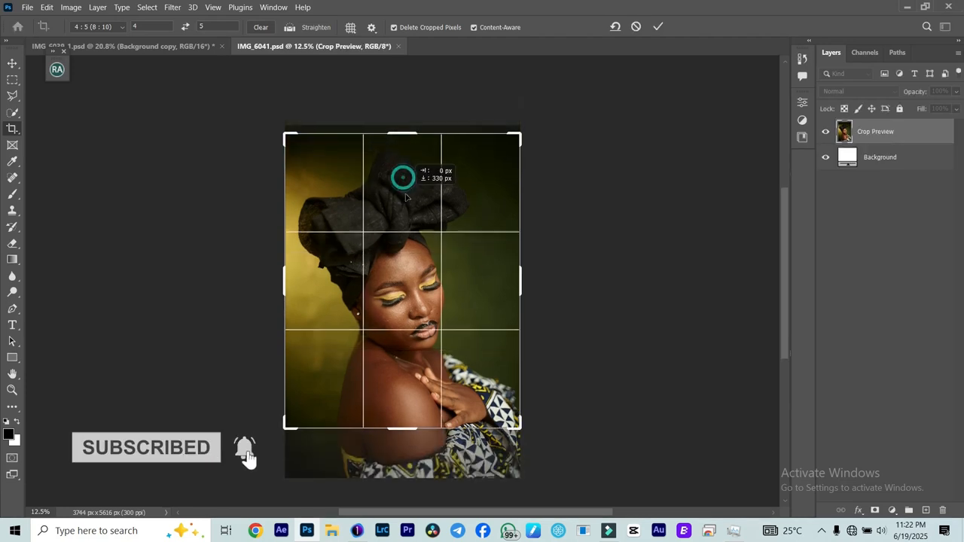
left_click_drag(411, 267, 410, 262)
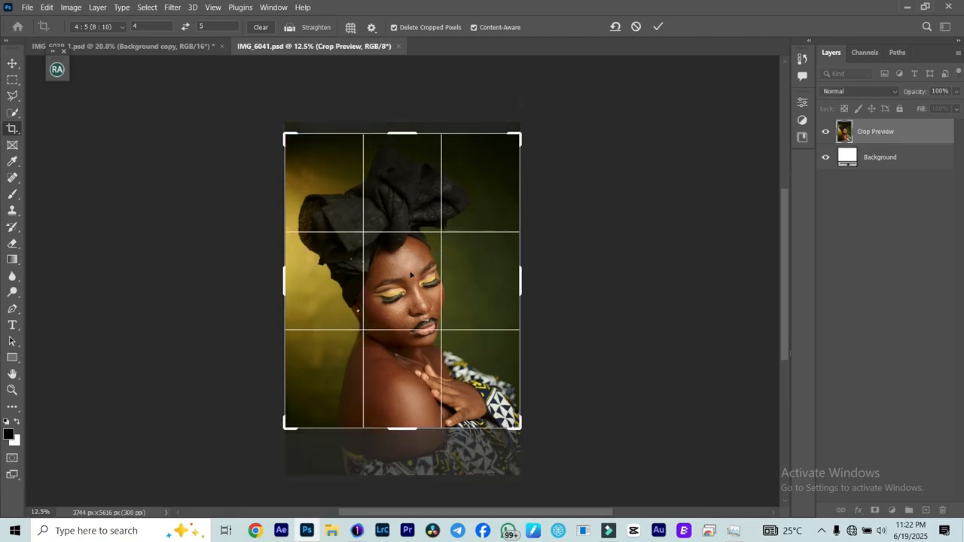
left_click(398, 429)
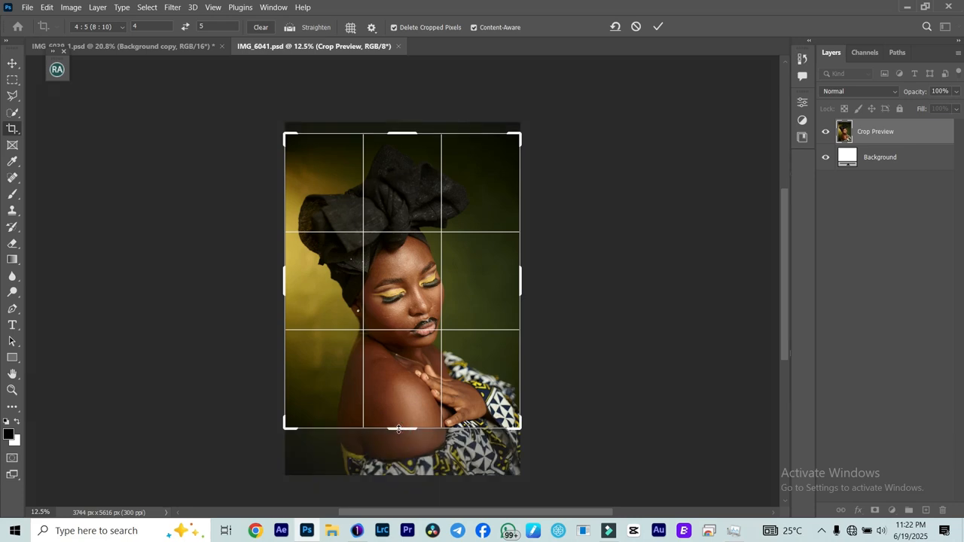
left_click(657, 26)
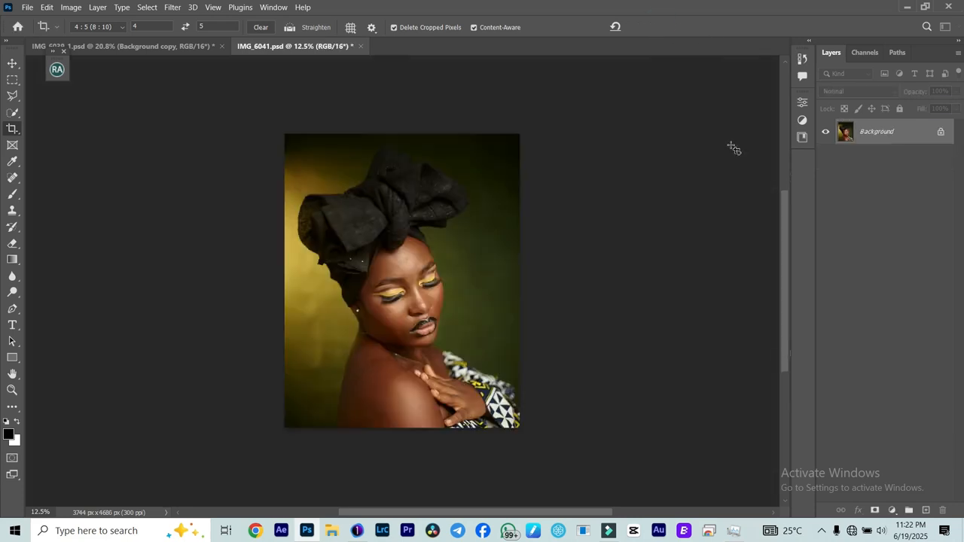
Duplicate the Background layer to retouch on a copy.
key("ctrl+plus")
key("ctrl+plus")
key("ctrl+plus")
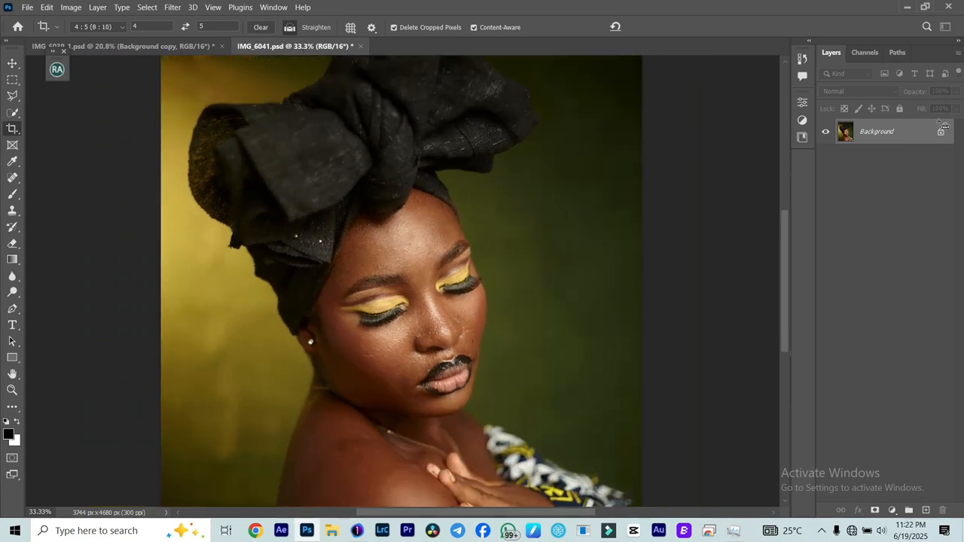
key("ctrl+minus")
left_click_drag(914, 145, 925, 511)
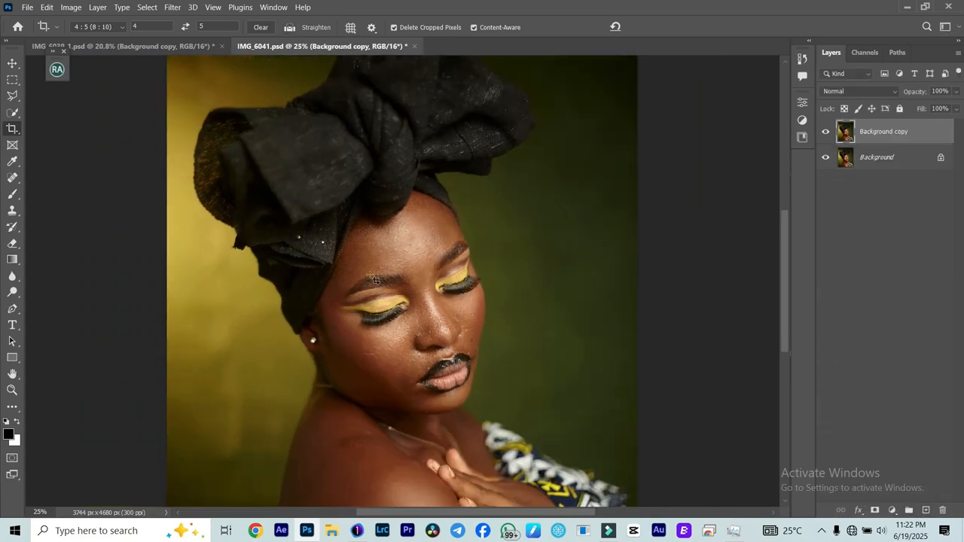
Remove the blemish beside the nostril with the Patch Tool, using clean skin from the nose.
key("ctrl+plus")
key("ctrl+plus")
key("ctrl+plus")
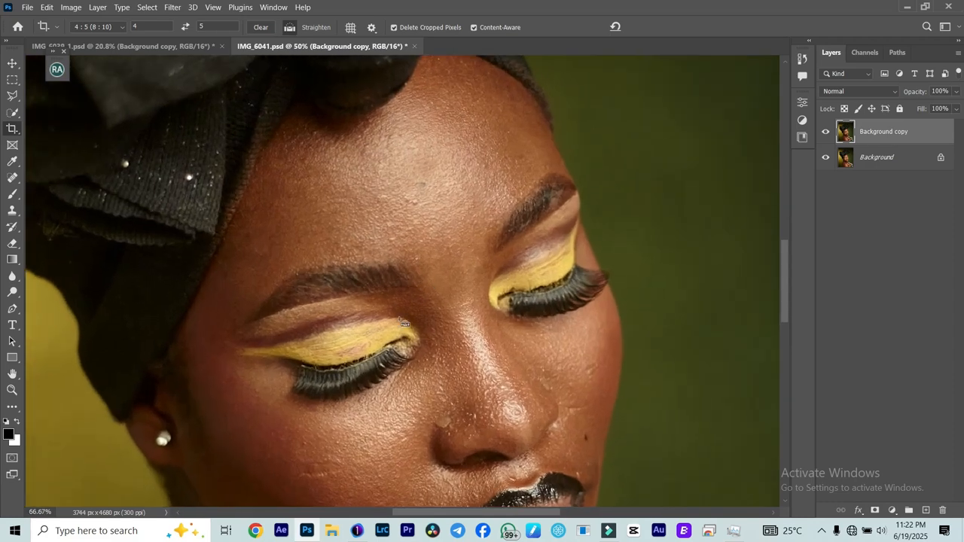
scroll(421, 347, "down", 4)
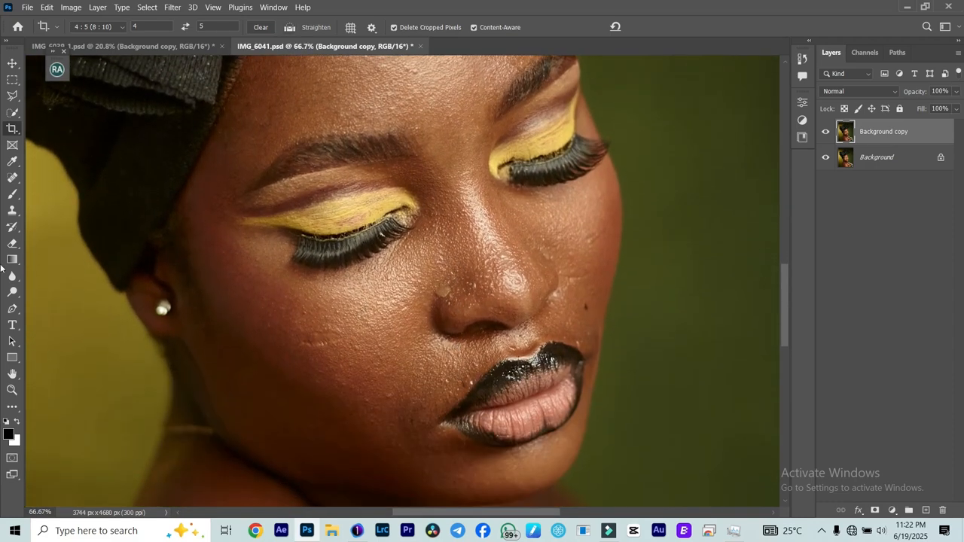
left_click(12, 178)
right_click(12, 179)
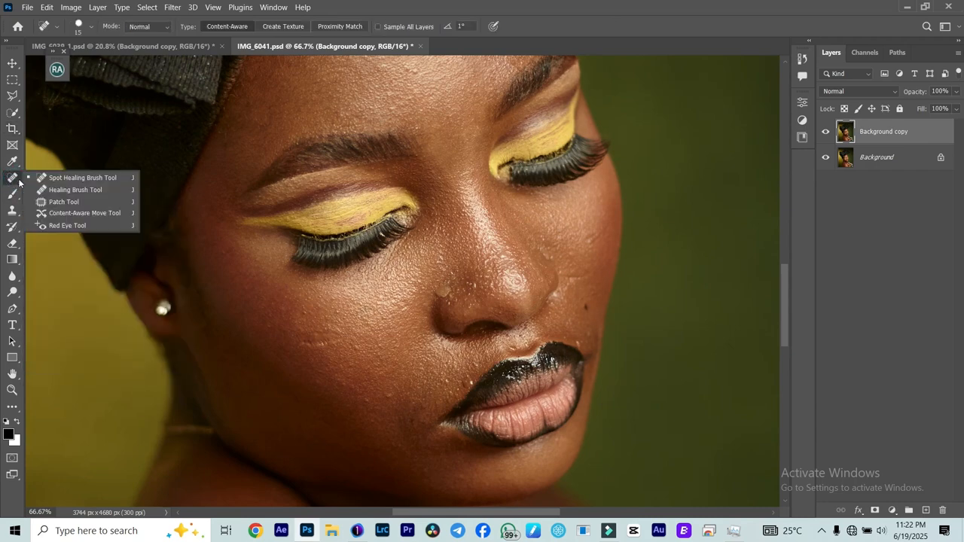
left_click(60, 203)
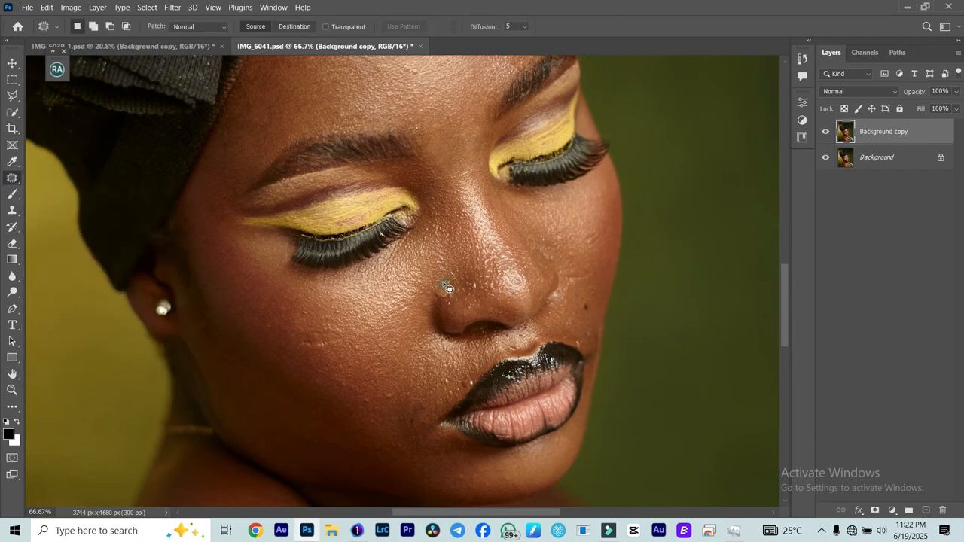
mouse_move(448, 289)
left_mouse_down()
mouse_move(433, 299)
mouse_move(453, 296)
mouse_move(453, 272)
mouse_move(476, 292)
mouse_move(475, 279)
left_mouse_up()
key("ctrl+d")
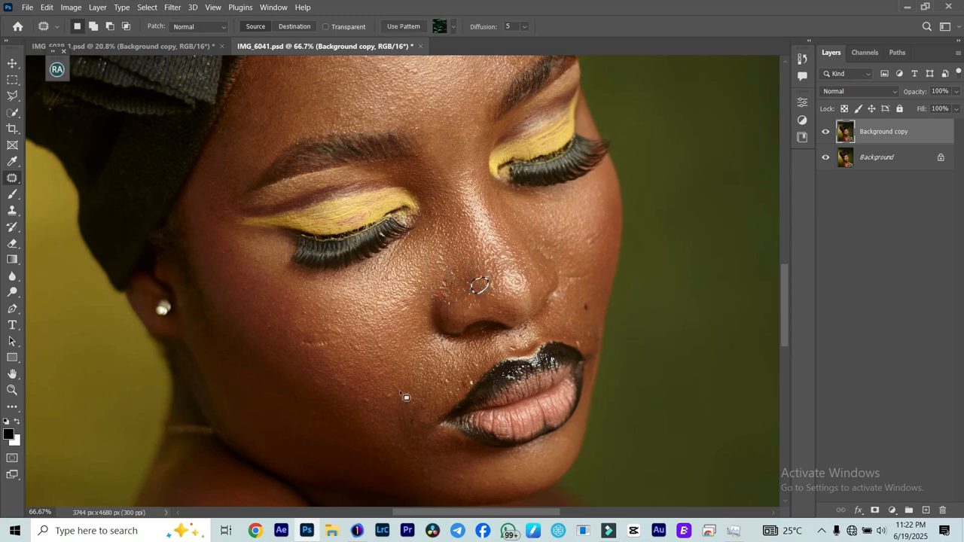
mouse_move(381, 392)
left_mouse_down()
mouse_move(384, 352)
mouse_move(369, 402)
mouse_move(388, 405)
mouse_move(384, 390)
mouse_move(394, 397)
mouse_move(362, 396)
mouse_move(363, 410)
left_mouse_up()
key("ctrl+z")
key("ctrl+d")
Patch the small bump above the upper lip with clean skin beside it and clear the selection.
mouse_move(471, 380)
left_mouse_down()
mouse_move(461, 387)
mouse_move(473, 383)
mouse_move(456, 366)
mouse_move(441, 382)
left_mouse_up()
key("ctrl+d")
key("ctrl+d")
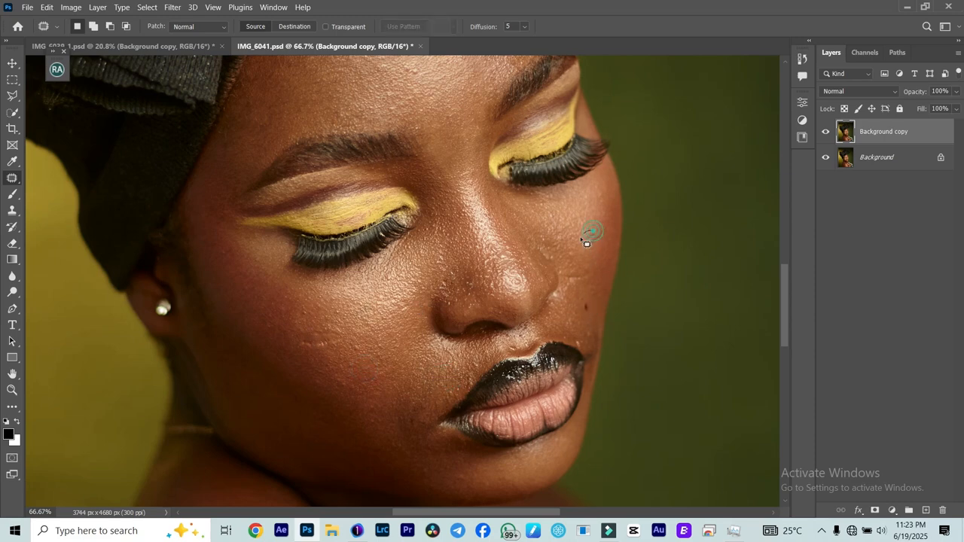
Patch the marks on the far cheek next to the nose with smoother cheek skin.
mouse_move(580, 236)
left_mouse_down()
mouse_move(605, 233)
mouse_move(593, 231)
left_mouse_up()
mouse_move(595, 235)
left_mouse_down()
mouse_move(594, 276)
mouse_move(564, 278)
mouse_move(598, 277)
mouse_move(567, 274)
left_mouse_up()
key("ctrl+d")
left_click_drag(582, 276, 586, 249)
key("ctrl+d")
Patch the dark spots on the forehead with neighbouring clean skin, clearing the selection after each patch.
scroll(559, 272, "up", 2)
scroll(564, 277, "up", 2)
mouse_move(413, 178)
left_mouse_down()
mouse_move(403, 183)
mouse_move(420, 171)
mouse_move(426, 188)
mouse_move(420, 159)
left_mouse_up()
key("ctrl+d")
mouse_move(423, 164)
left_mouse_down()
mouse_move(399, 221)
mouse_move(416, 230)
mouse_move(386, 195)
left_mouse_up()
key("ctrl+d")
left_click_drag(391, 200, 388, 185)
left_click(365, 188)
Inspect the retouched face in the full image and close up for remaining blemishes.
scroll(366, 189, "down", 3)
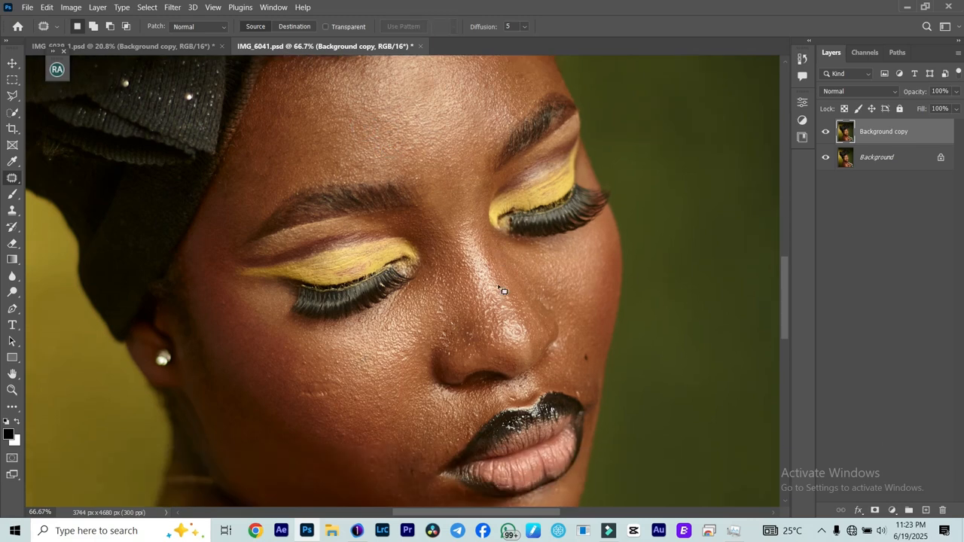
scroll(305, 316, "down", 2)
key("ctrl+0")
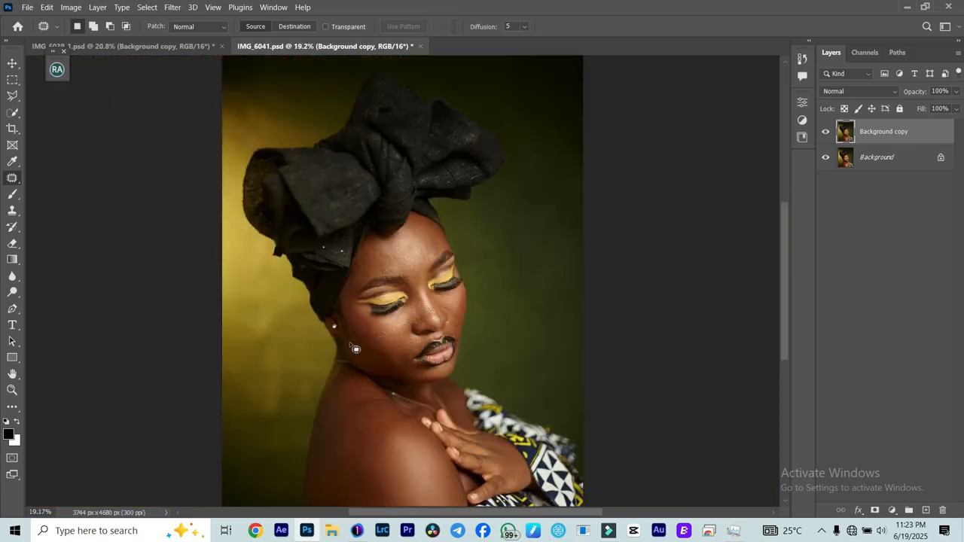
scroll(362, 350, "up", 3)
scroll(364, 351, "up", 3)
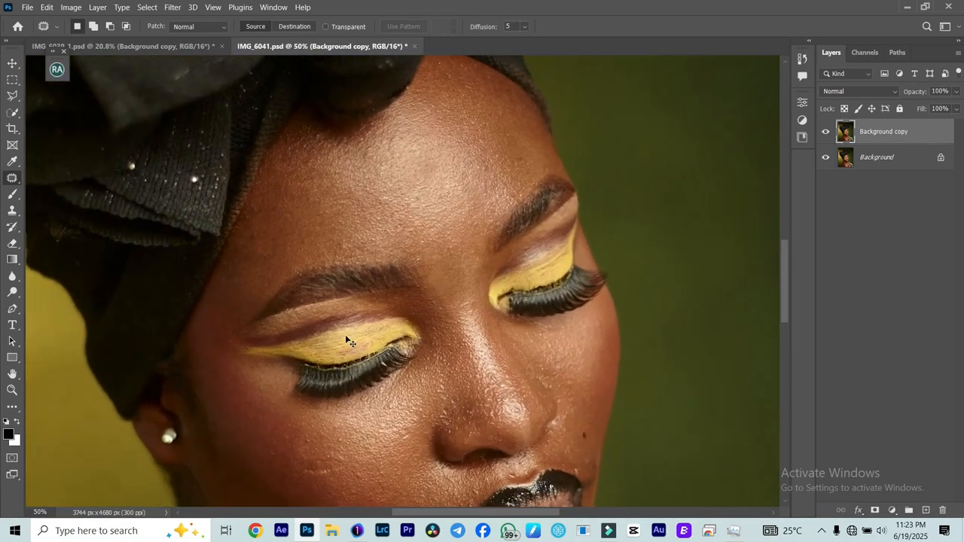
scroll(345, 336, "down", 1)
scroll(311, 369, "down", 1)
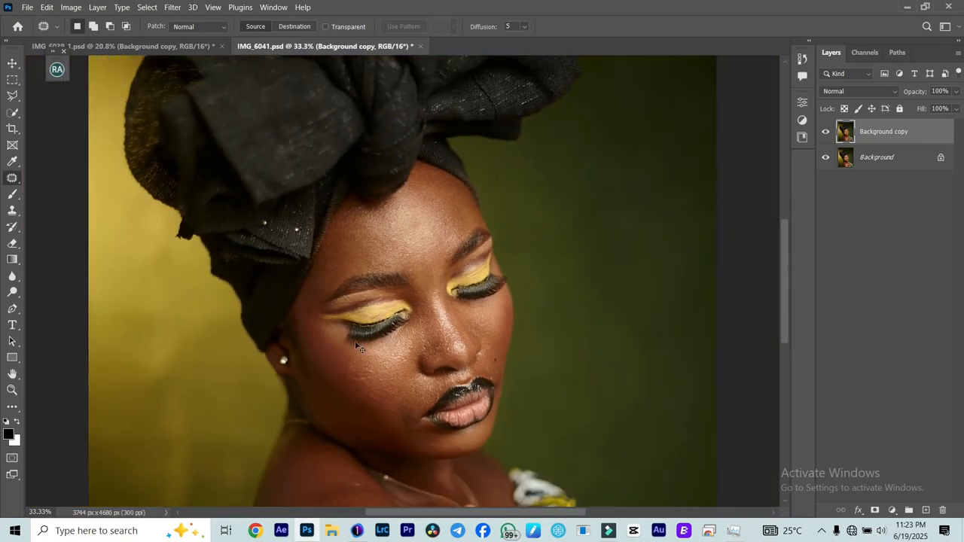
scroll(331, 385, "up", 4)
scroll(332, 429, "down", 2)
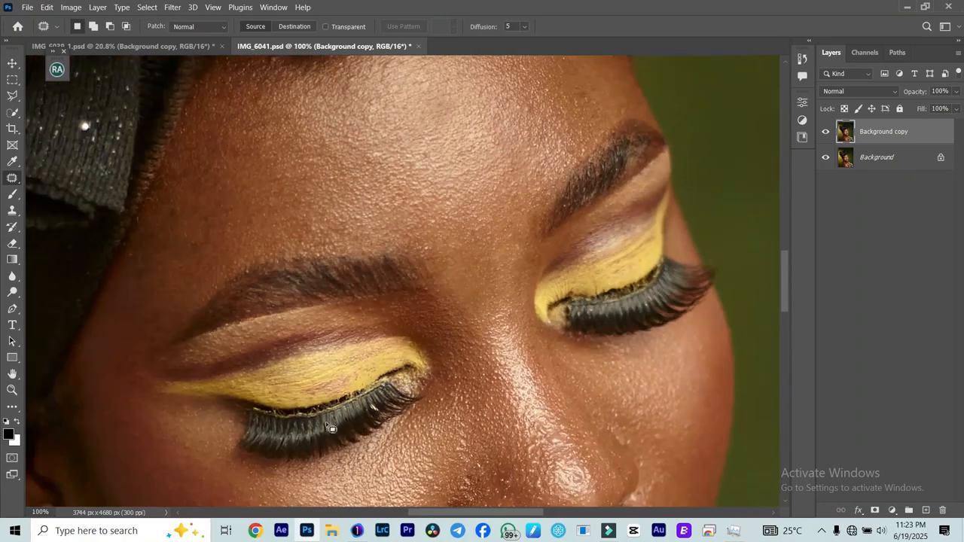
Select the glue-covered gap between the near eye's yellow eyelid and false lashes with a Polygonal Lasso outline.
scroll(265, 369, "up", 2)
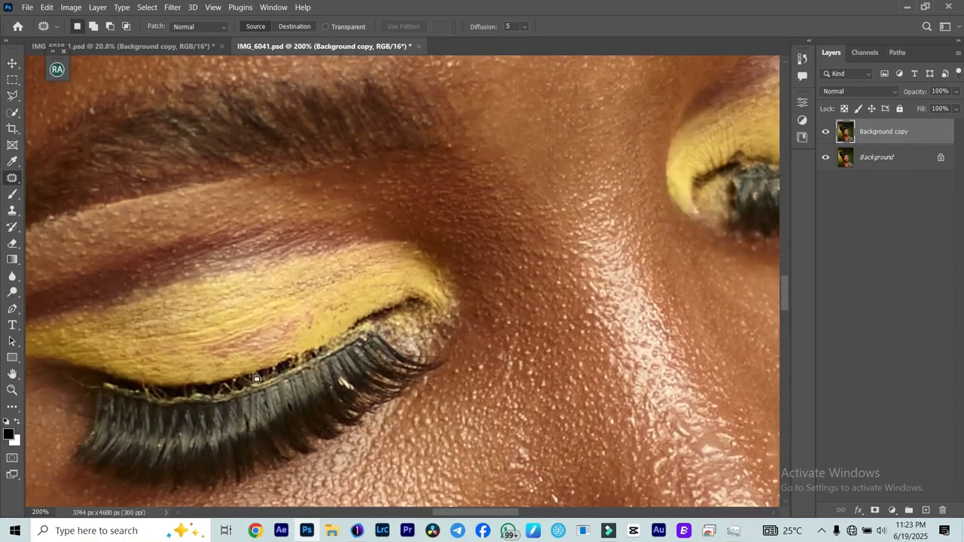
scroll(221, 385, "down", 3)
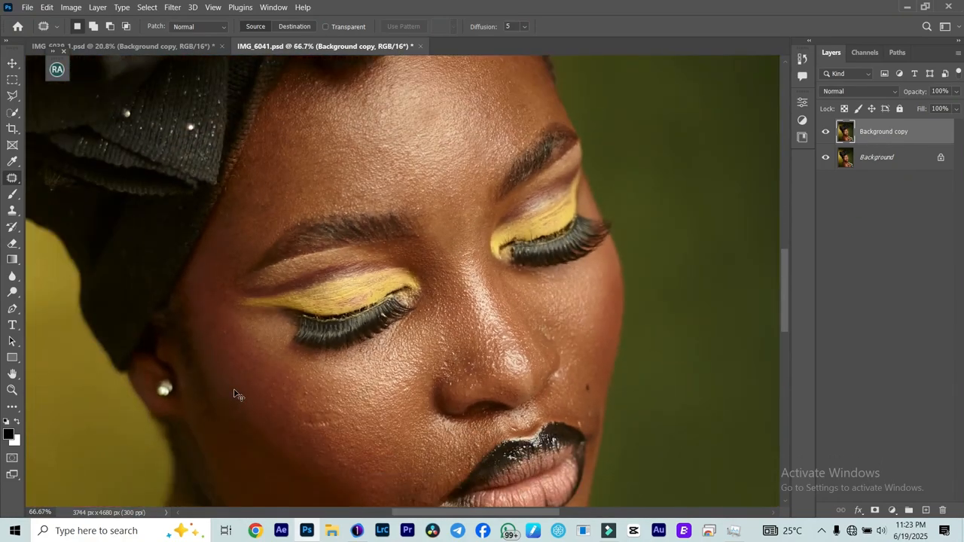
key("ctrl+0")
scroll(331, 305, "up", 5)
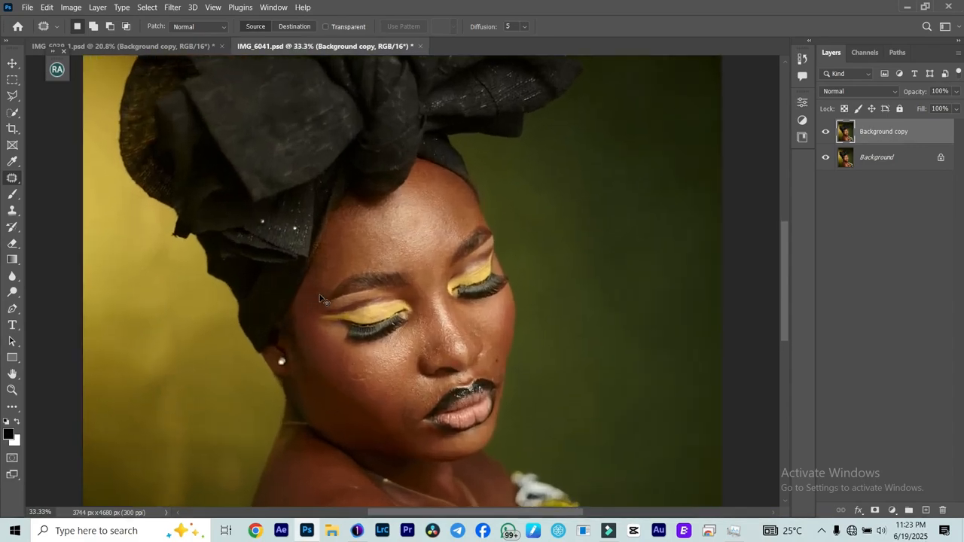
scroll(352, 343, "up", 4)
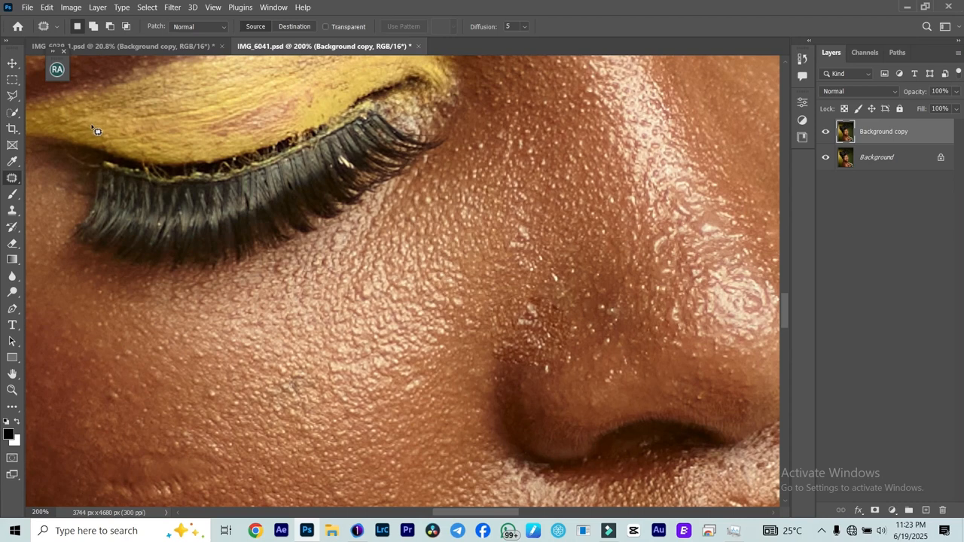
left_click(12, 95)
right_click(16, 102)
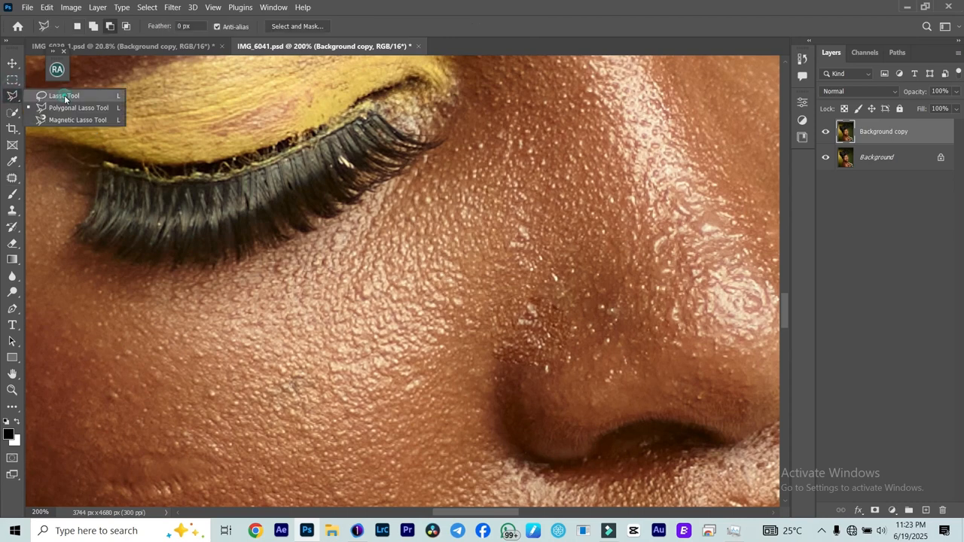
left_click(52, 96)
right_click(15, 101)
left_click(77, 108)
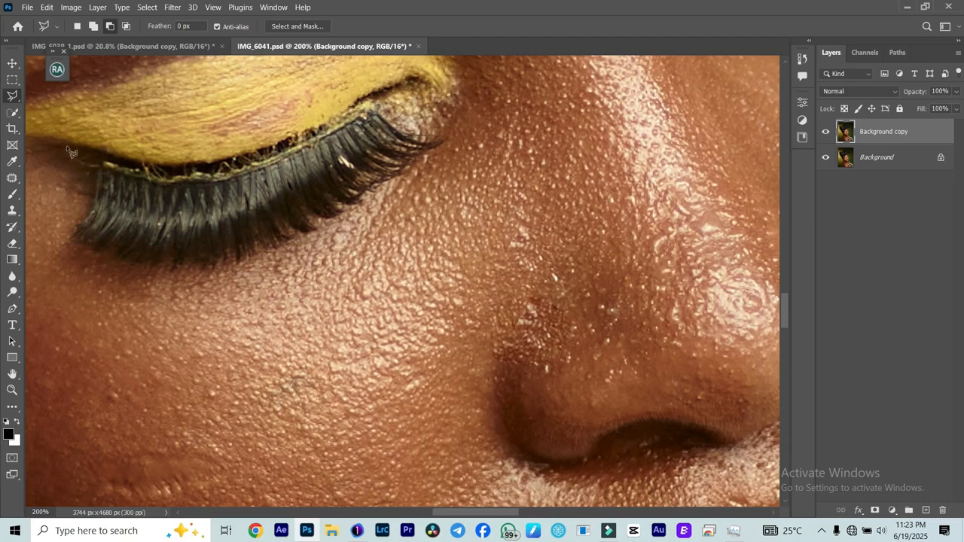
left_click(67, 141)
left_click(108, 166)
left_click(153, 184)
left_click(185, 187)
left_click(231, 183)
left_click(282, 164)
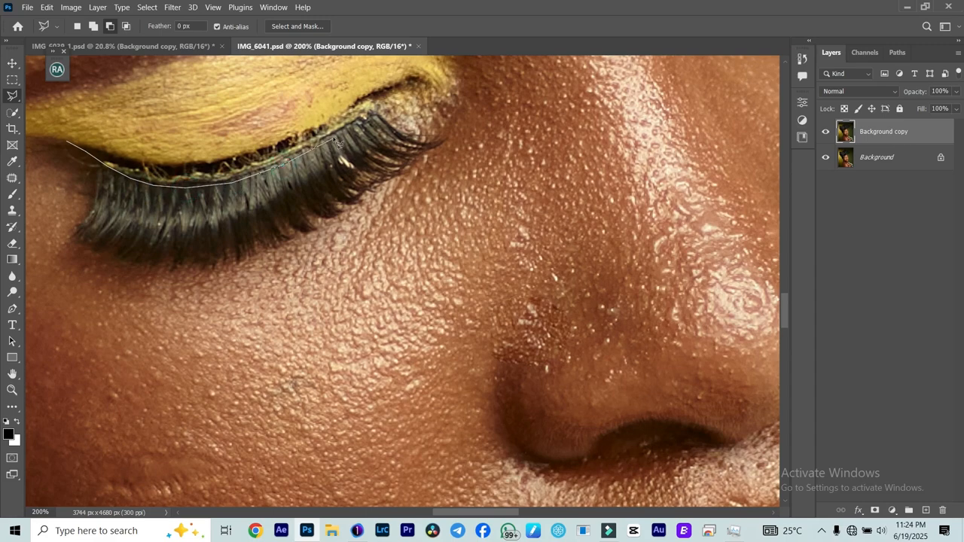
left_click(371, 116)
left_click(374, 92)
left_click(359, 96)
left_click(328, 121)
left_click(199, 160)
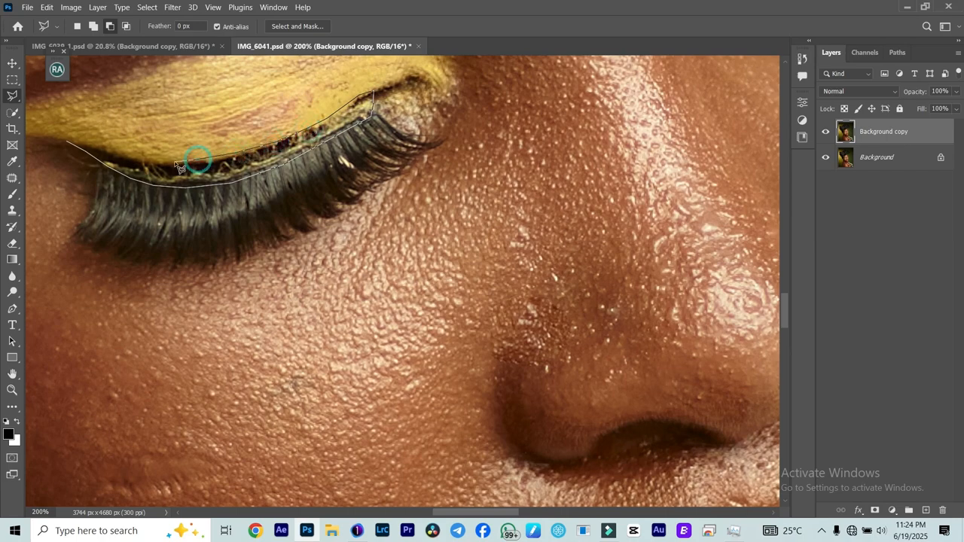
left_click(130, 156)
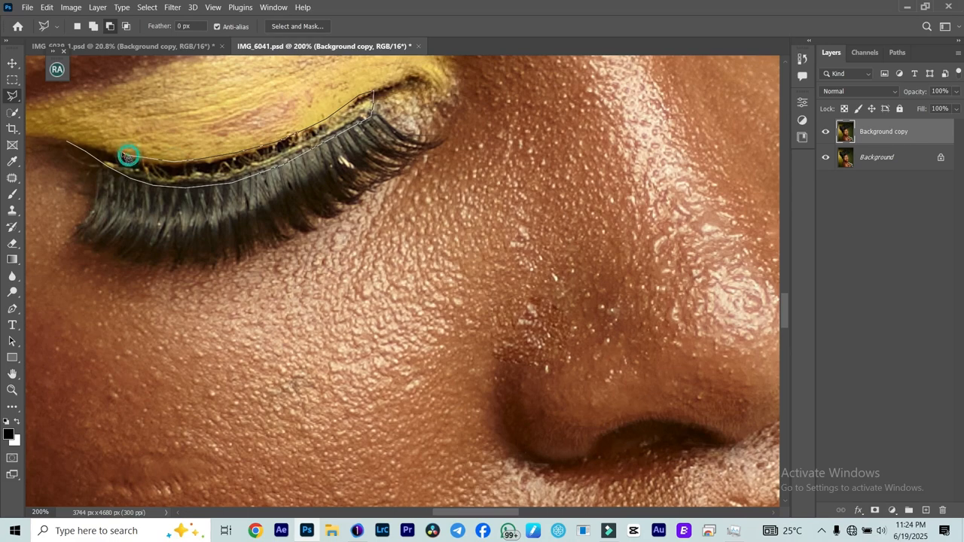
left_click(72, 143)
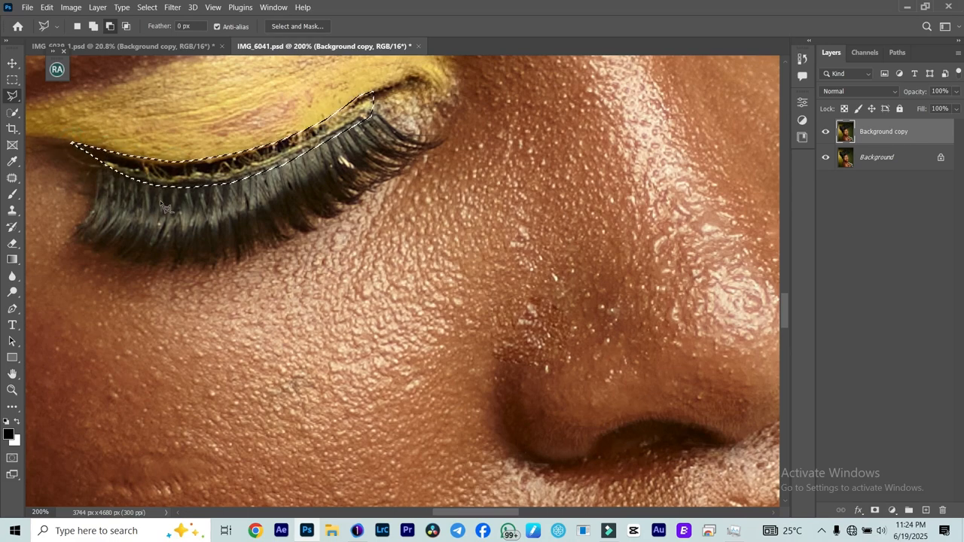
Clone lash texture with a small Clone Stamp brush onto the outer end of the selected gap.
key("s")
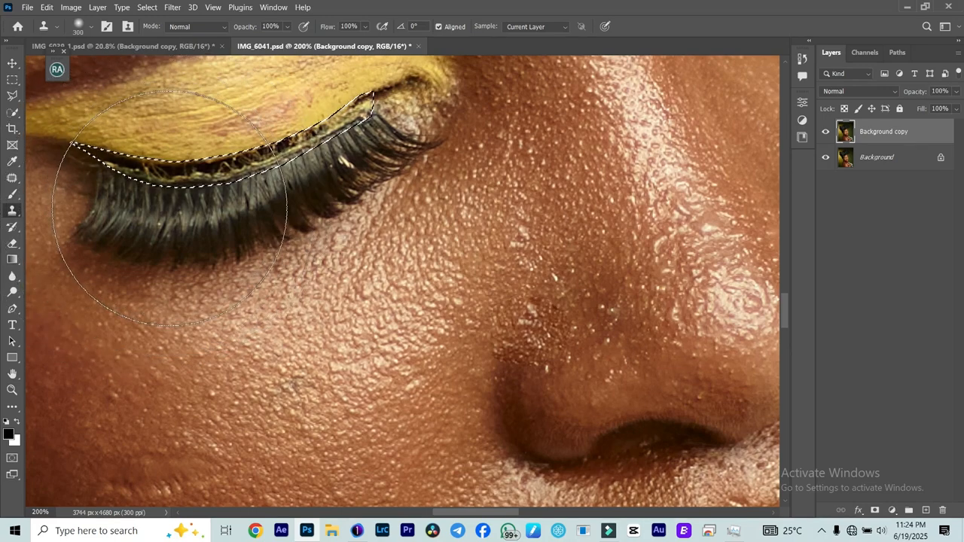
key("bracketleft")
key("bracketleft")
key("bracketleft")
key("bracketleft")
key("bracketleft")
key("bracketleft")
key("bracketleft")
key("bracketleft")
key("bracketleft")
key("bracketleft")
key("bracketleft")
key("bracketleft")
key("bracketleft")
key("bracketleft")
key("bracketleft")
key("bracketleft")
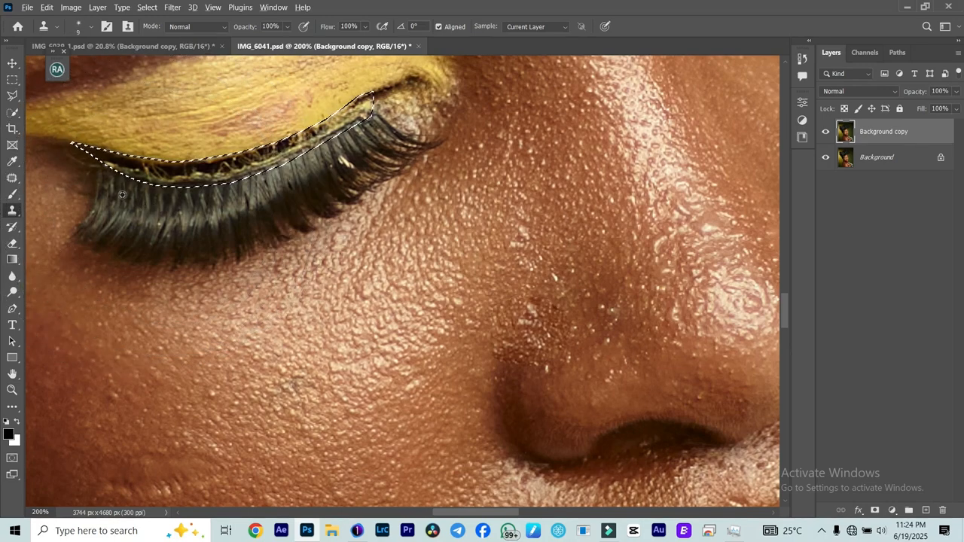
left_click(120, 195, "alt")
left_click(114, 189, "alt")
left_click(114, 164)
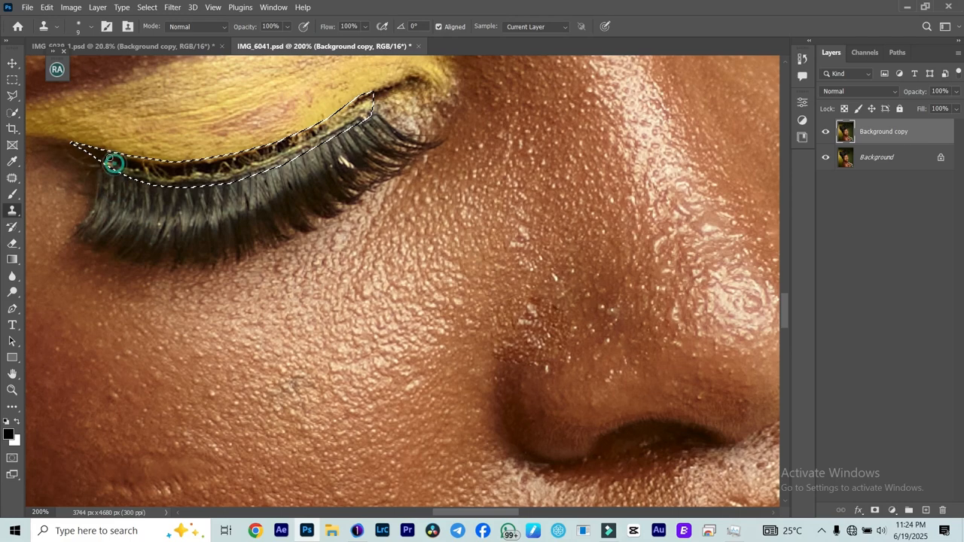
Enlarge the Clone Stamp brush to 25 and cover the glue line within the selection with sampled dark lashes.
key("bracketright")
key("bracketright")
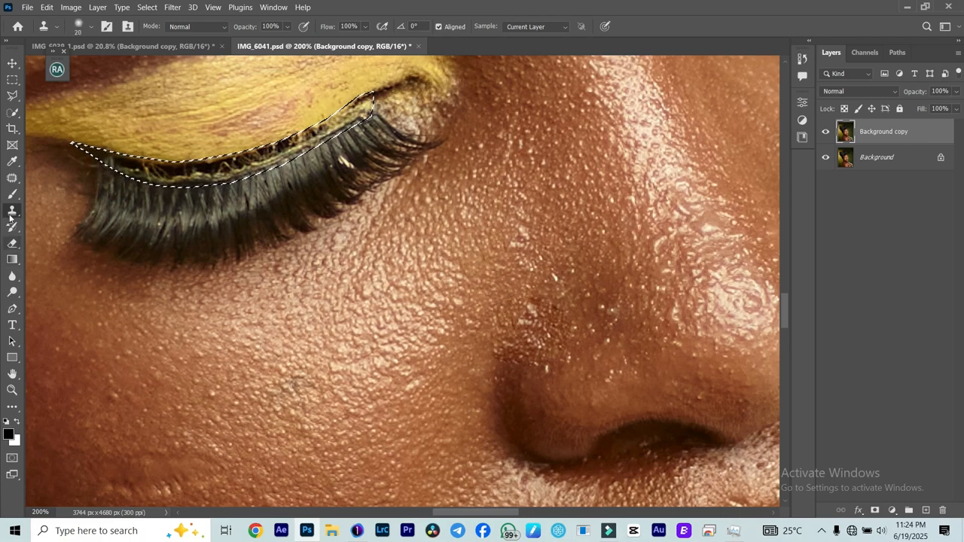
right_click(11, 214)
left_click(57, 215)
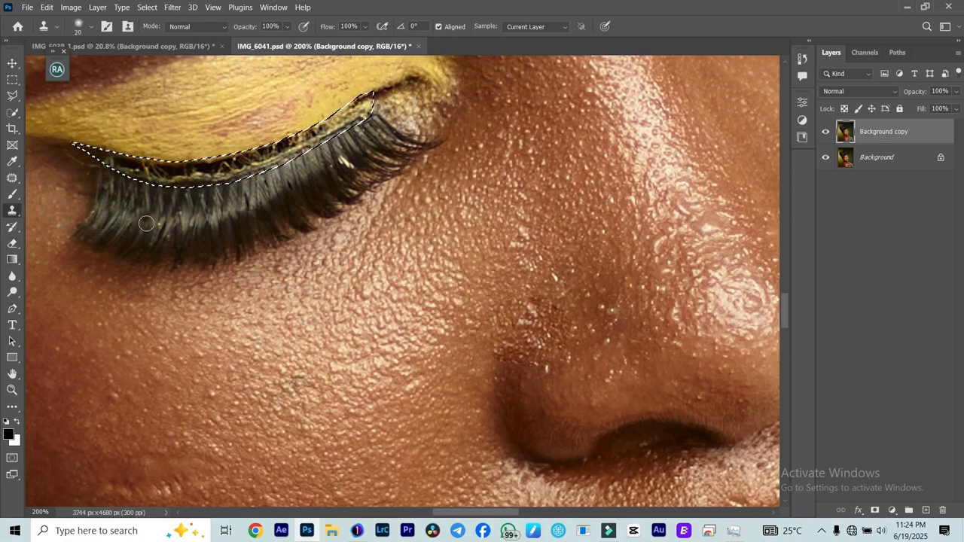
key("bracketright")
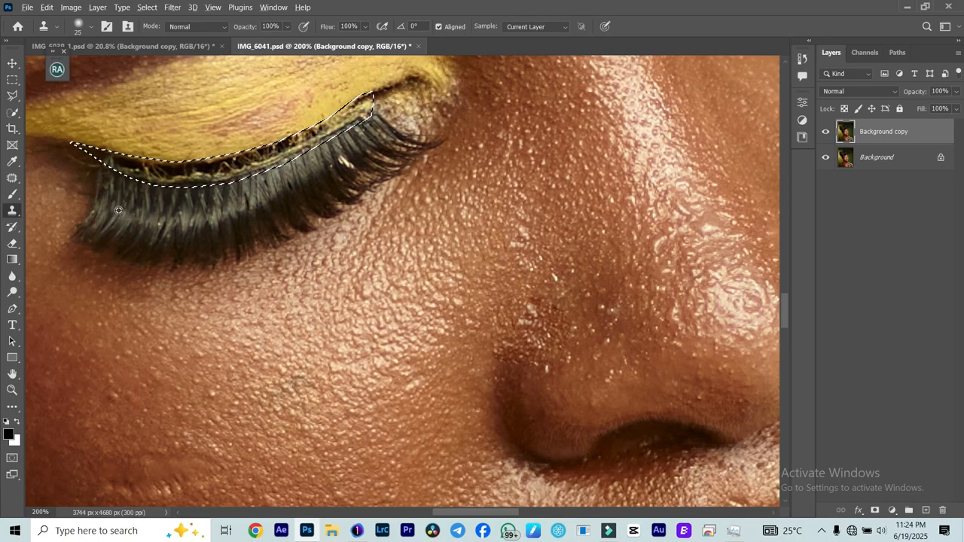
left_click(113, 191, "alt")
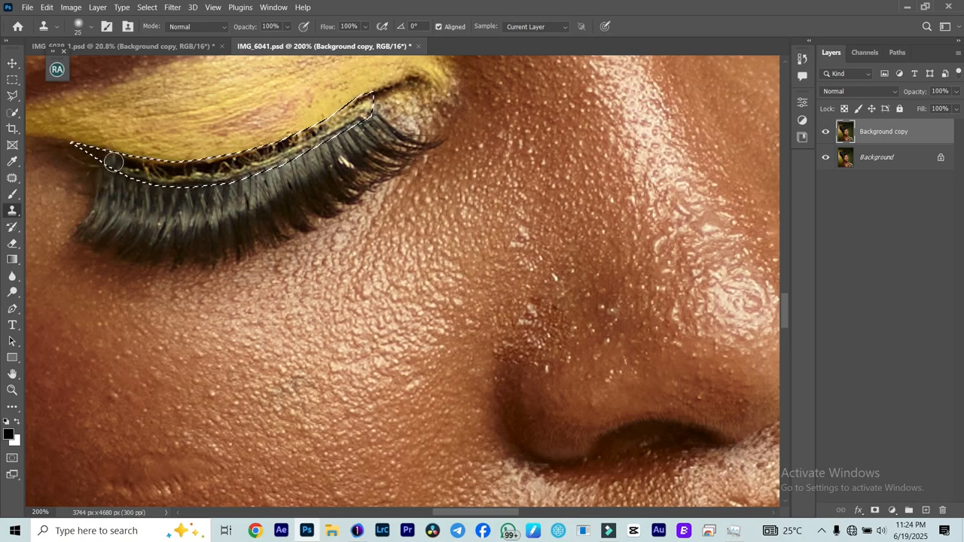
left_click(113, 163)
left_click(121, 167)
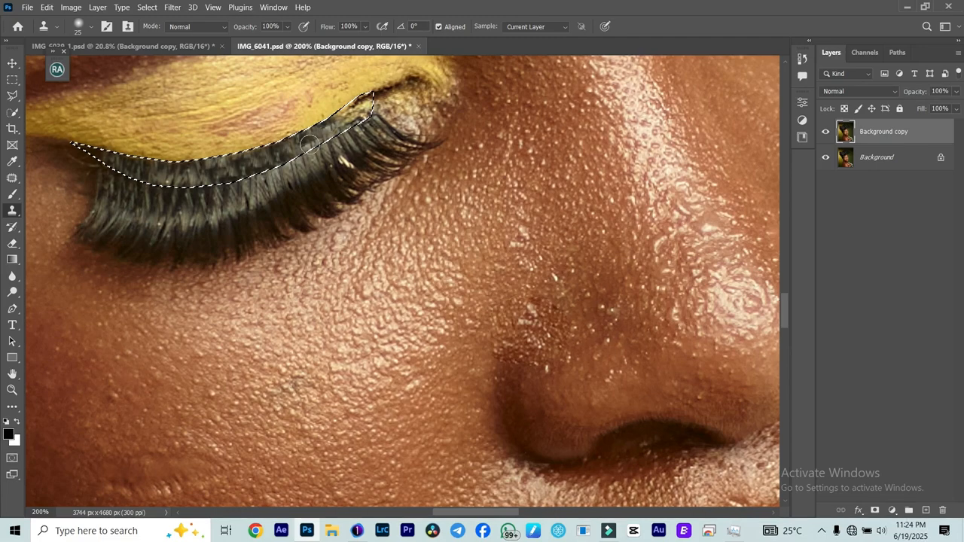
Clone lashes into the inner-corner end of the selected gap and clear the selection.
left_click(368, 129, "alt")
left_click_drag(357, 116, 372, 97)
left_click(356, 116, "alt")
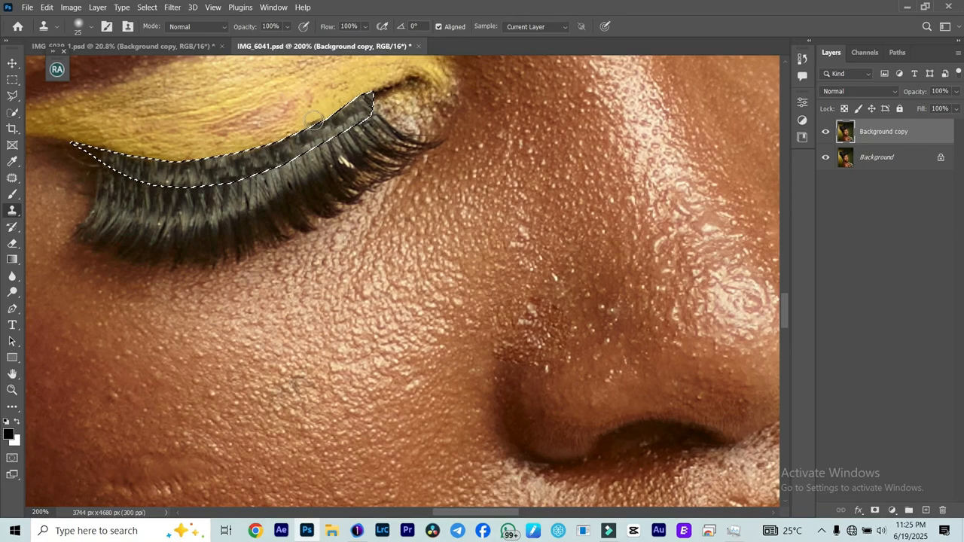
key("ctrl+minus")
key("ctrl+minus")
key("ctrl+minus")
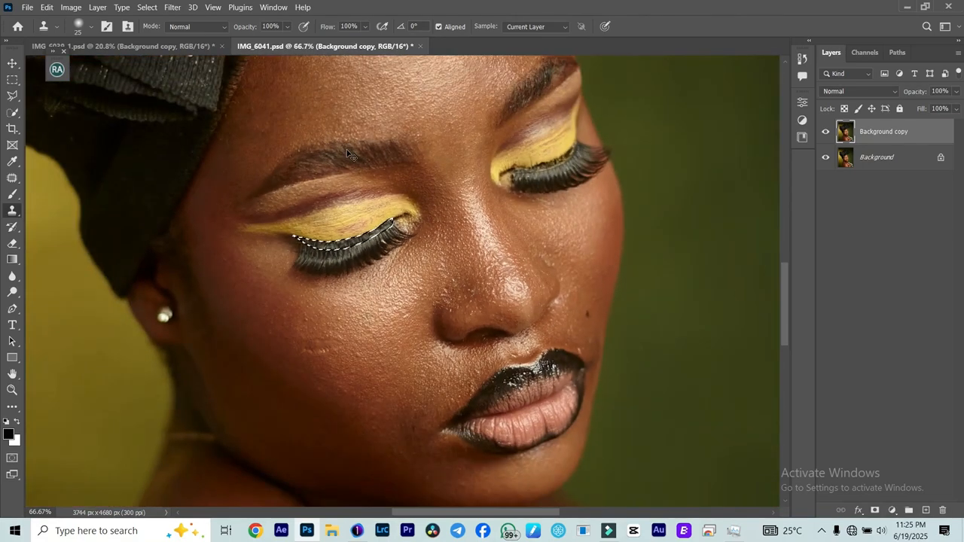
key("ctrl+plus")
key("ctrl+minus")
key("ctrl+d")
key("ctrl+plus")
key("ctrl+plus")
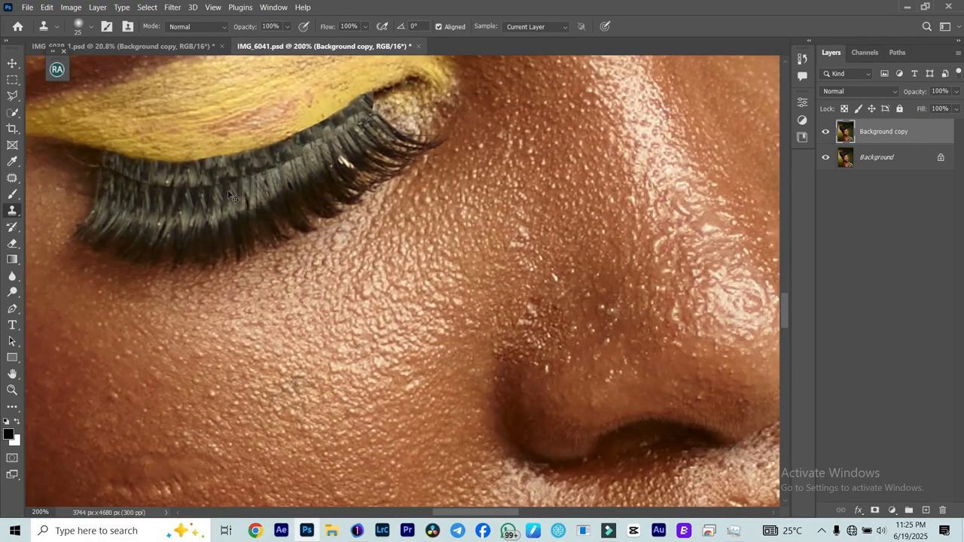
Patch the seam between the cloned and original lashes on the near eye's outer half with lash texture below it.
left_click(10, 114)
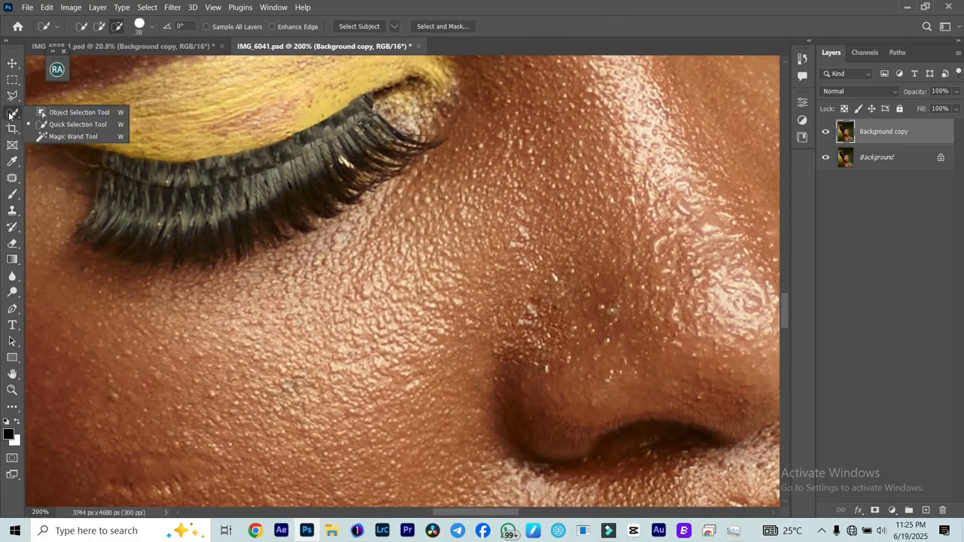
left_click(12, 178)
left_click(58, 201)
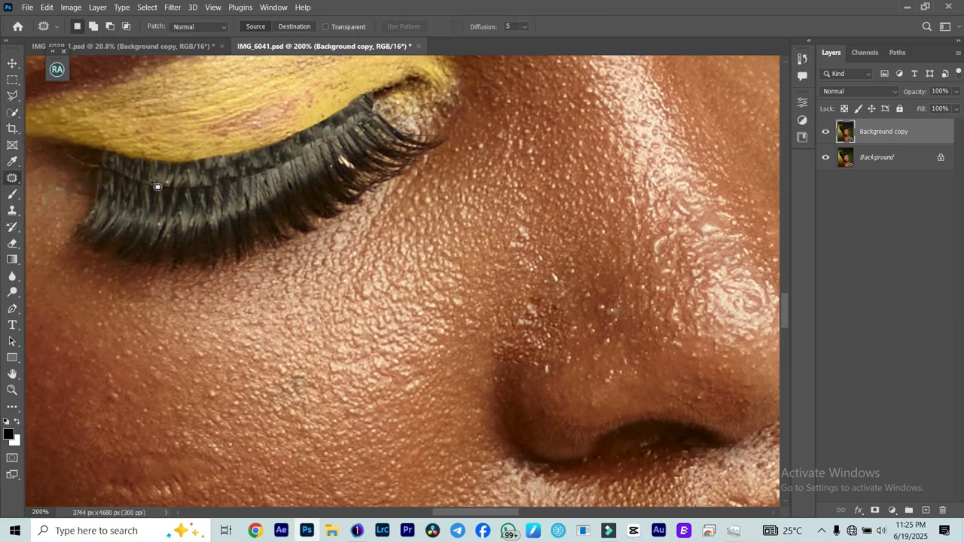
mouse_move(136, 175)
left_mouse_down()
mouse_move(113, 167)
mouse_move(107, 179)
mouse_move(153, 192)
left_mouse_up()
mouse_move(168, 177)
left_mouse_down()
mouse_move(154, 189)
mouse_move(172, 178)
mouse_move(175, 196)
left_mouse_up()
Patch the remaining seam and bright spots in the middle and inner part of the near eye's lashes.
mouse_move(231, 173)
left_mouse_down()
mouse_move(209, 180)
mouse_move(219, 195)
left_mouse_up()
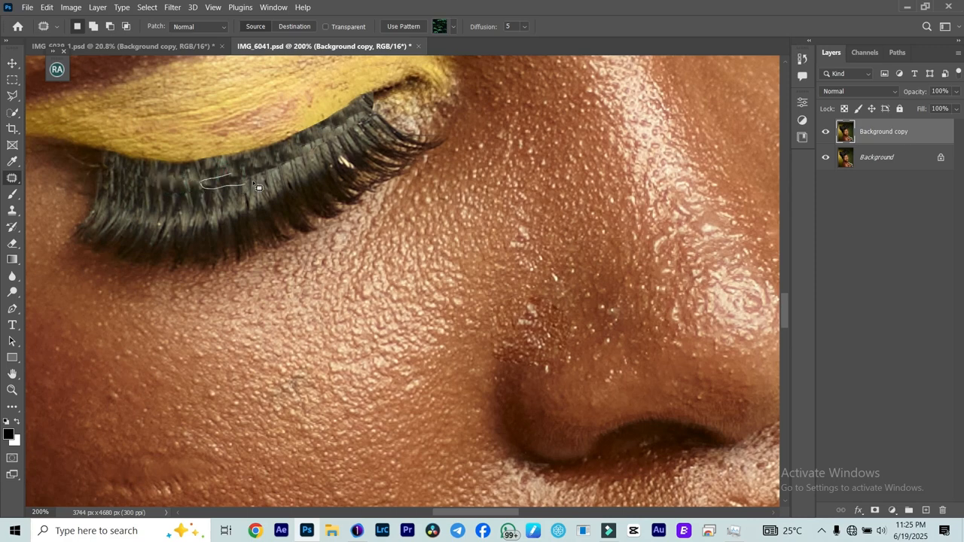
left_click_drag(287, 167, 231, 172)
left_click_drag(250, 175, 251, 188)
mouse_move(302, 146)
left_mouse_down()
mouse_move(328, 138)
mouse_move(311, 142)
mouse_move(308, 160)
mouse_move(320, 161)
mouse_move(325, 138)
mouse_move(353, 136)
mouse_move(371, 119)
mouse_move(322, 164)
mouse_move(343, 156)
left_mouse_up()
mouse_move(340, 161)
left_mouse_down()
mouse_move(322, 179)
mouse_move(334, 165)
left_mouse_up()
left_click(320, 180)
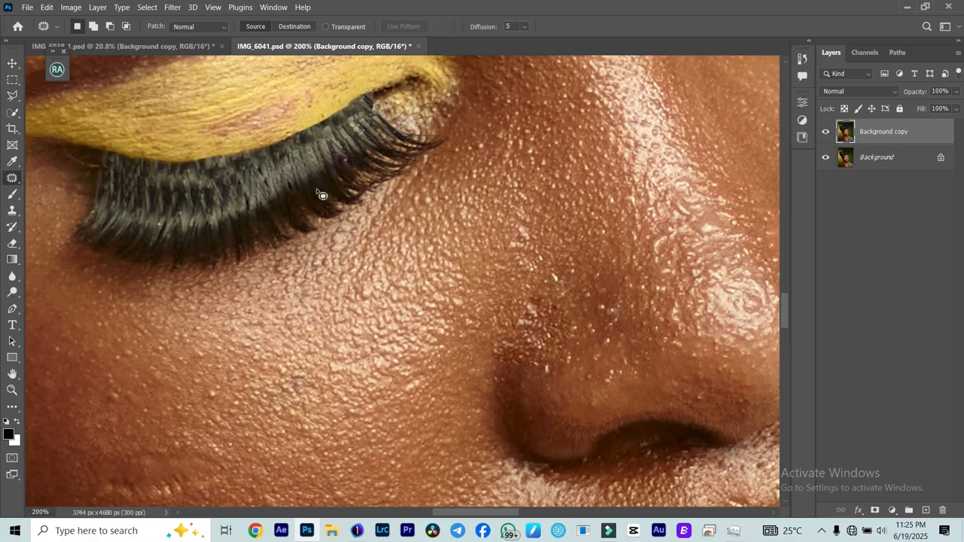
Compare the retouched face with the original by hiding and showing the Background copy layer.
key("ctrl+0")
key("ctrl+plus")
key("ctrl+plus")
key("ctrl+plus")
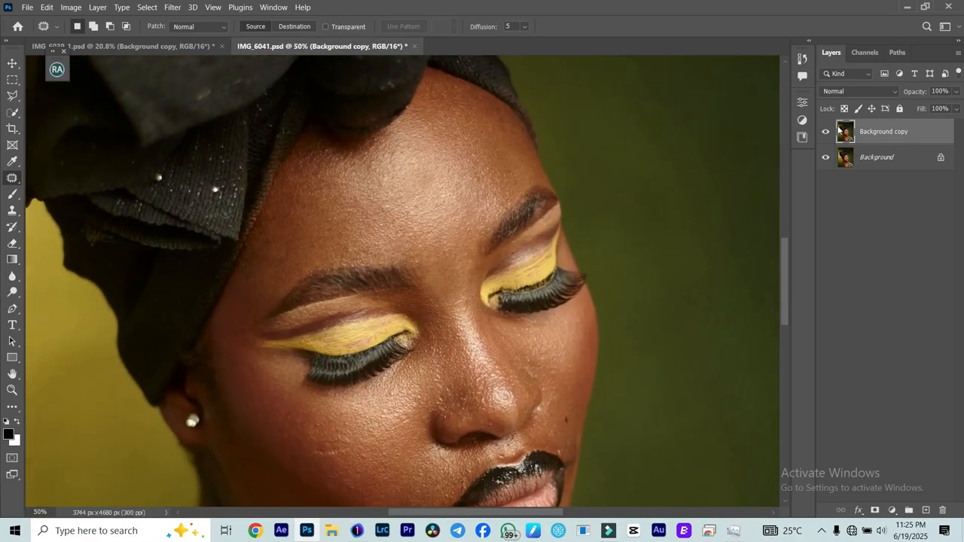
key("ctrl+plus")
left_click_drag(506, 351, 506, 210)
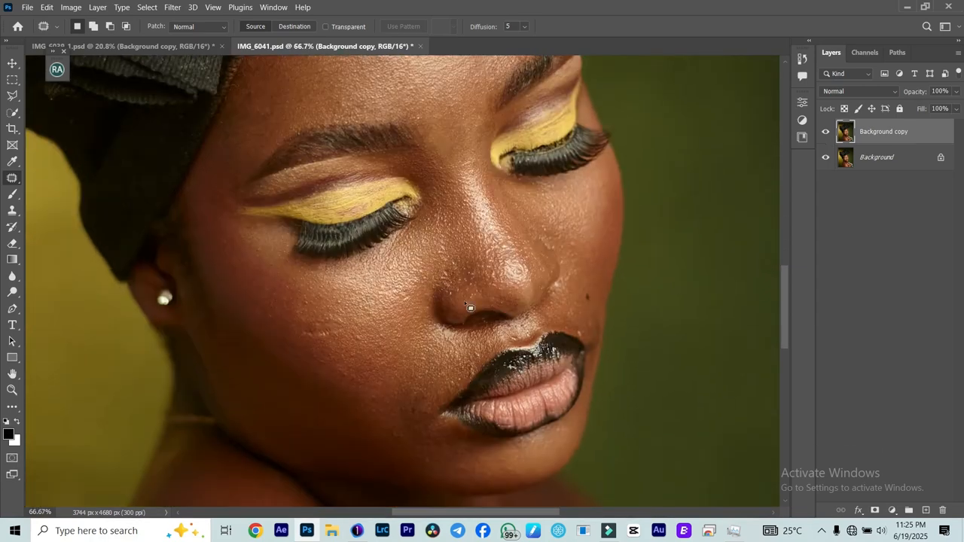
key("ctrl+plus")
left_click(826, 134)
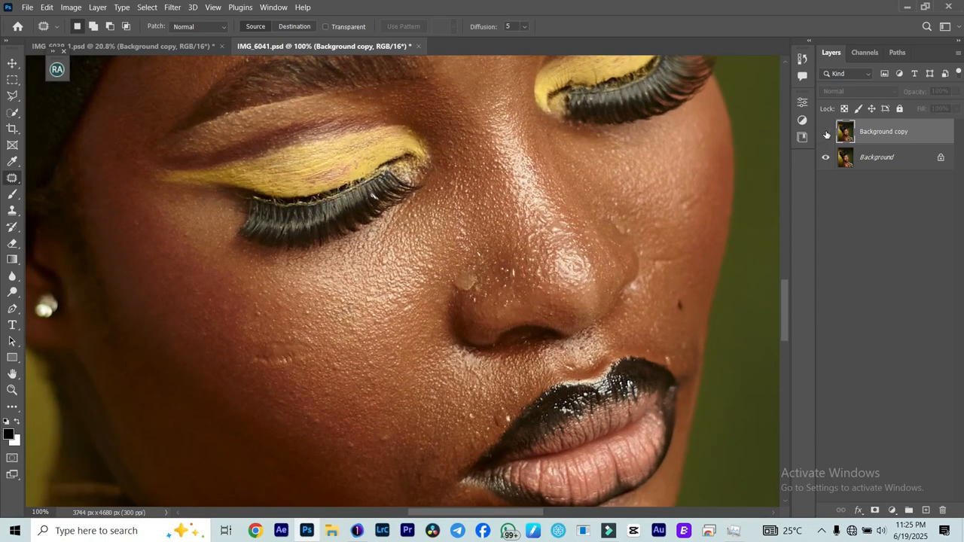
left_click(826, 134)
left_click(827, 134)
left_click(828, 133)
key("ctrl+minus")
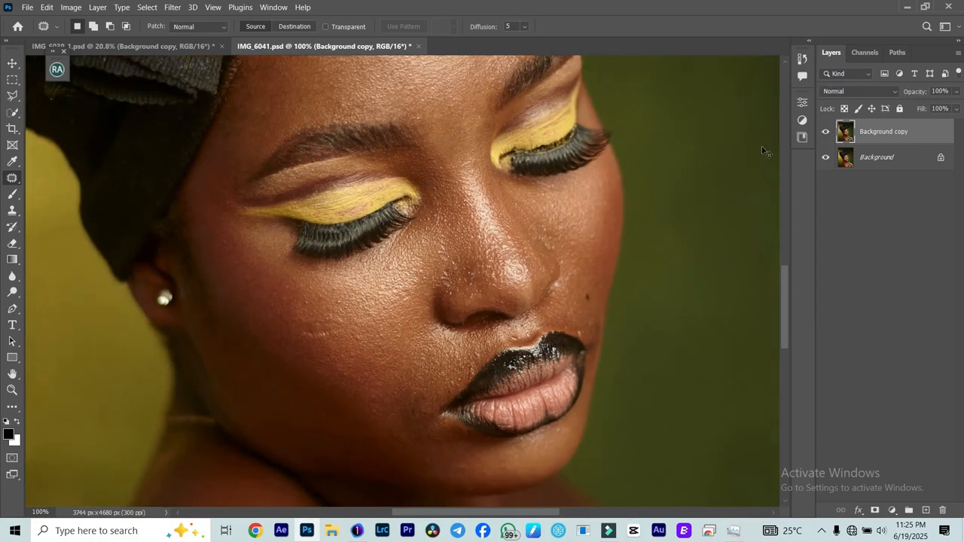
Outline the exposed glue-line gap between the yellow eyelid and the far eye's lashes with the Polygonal Lasso tool.
scroll(572, 144, "up", 2)
key("ctrl+plus")
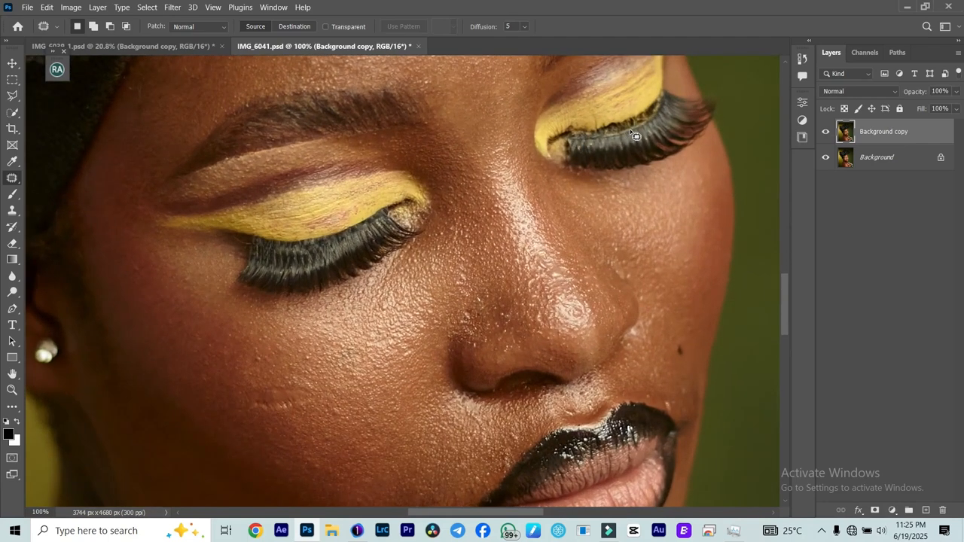
key("ctrl+plus")
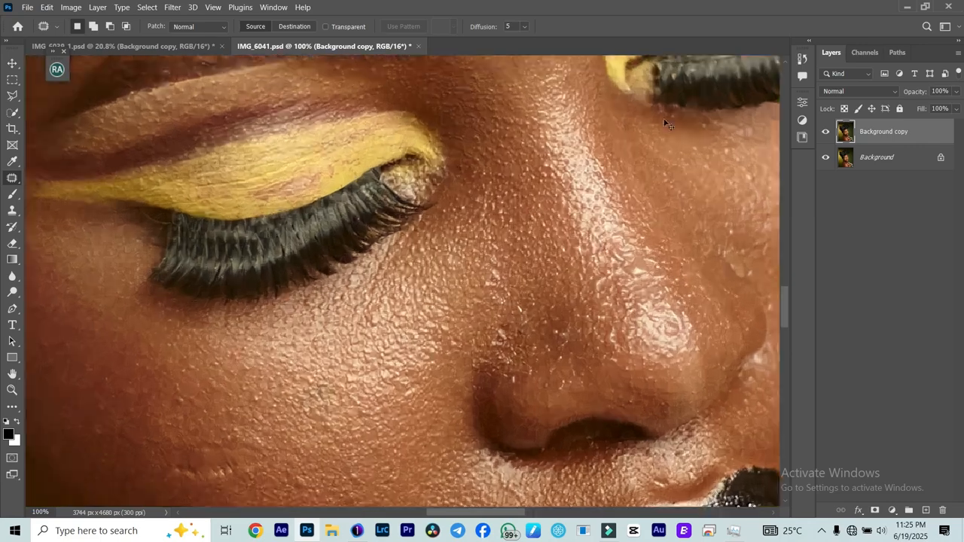
key("ctrl+minus")
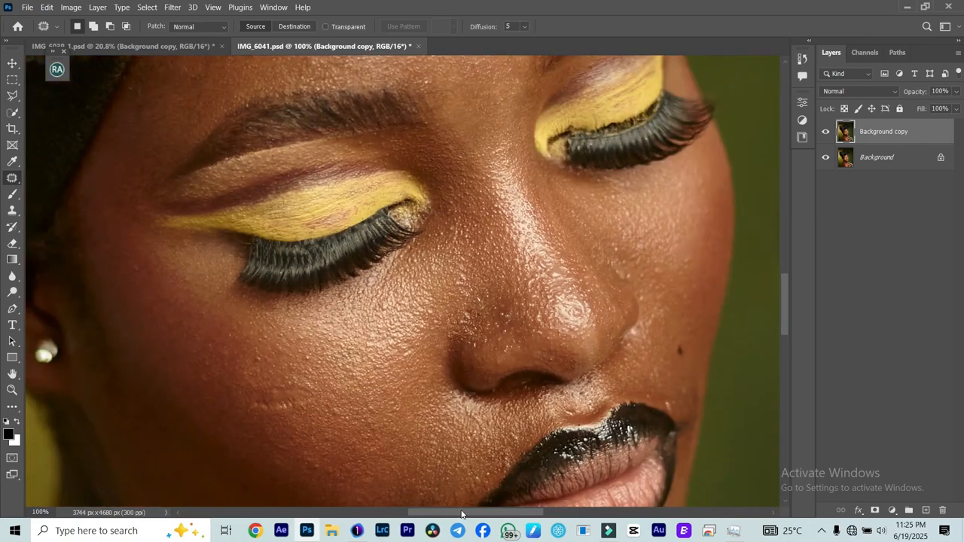
left_click_drag(462, 513, 506, 513)
scroll(459, 231, "up", 3)
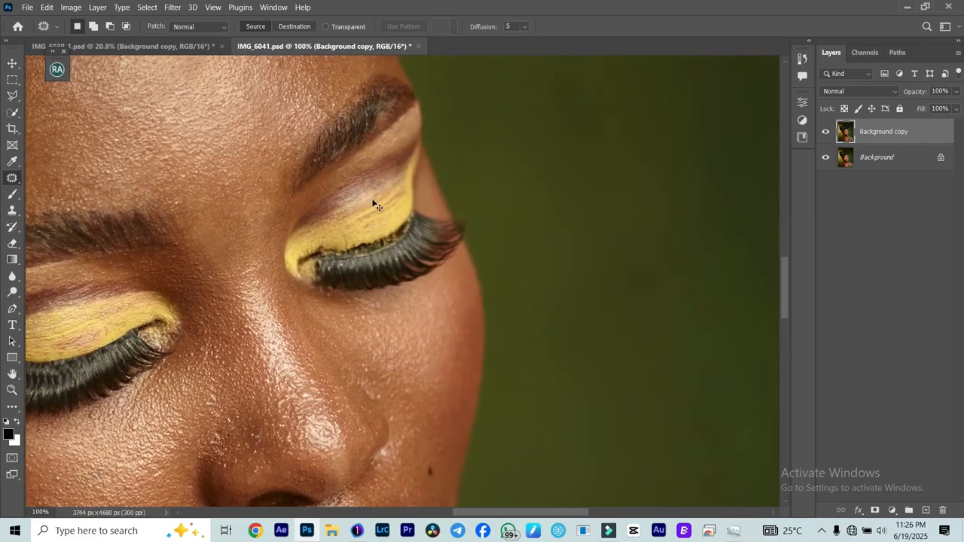
key("ctrl+plus")
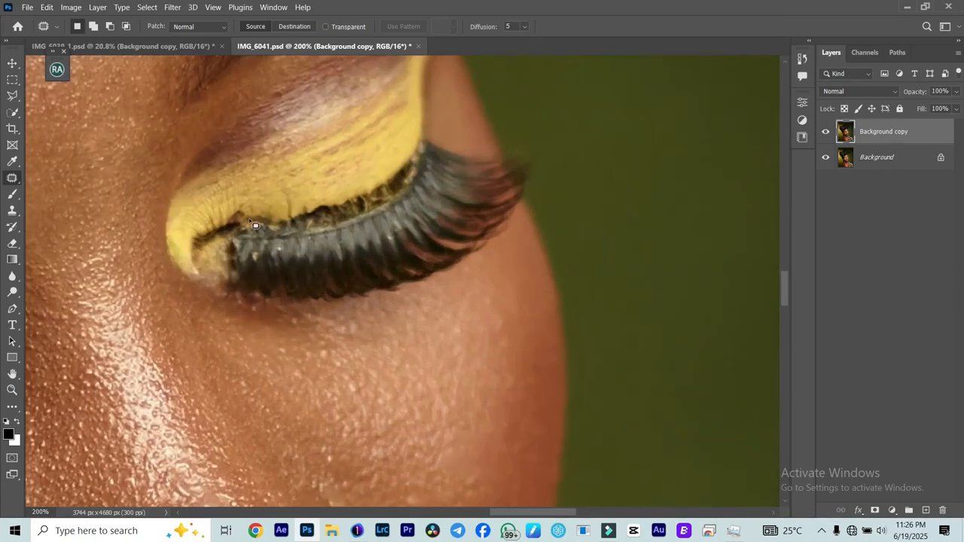
left_click(13, 96)
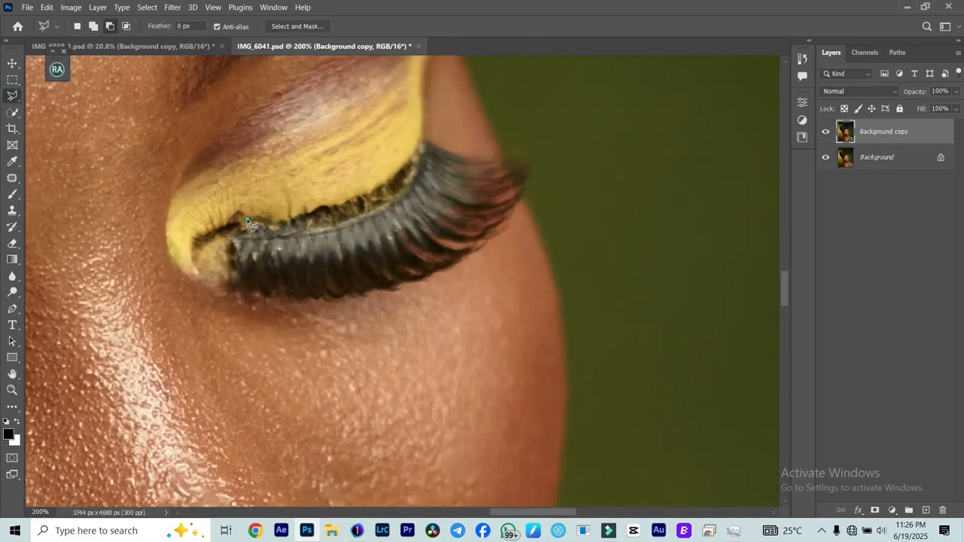
left_click_drag(249, 221, 305, 222)
left_click(279, 220)
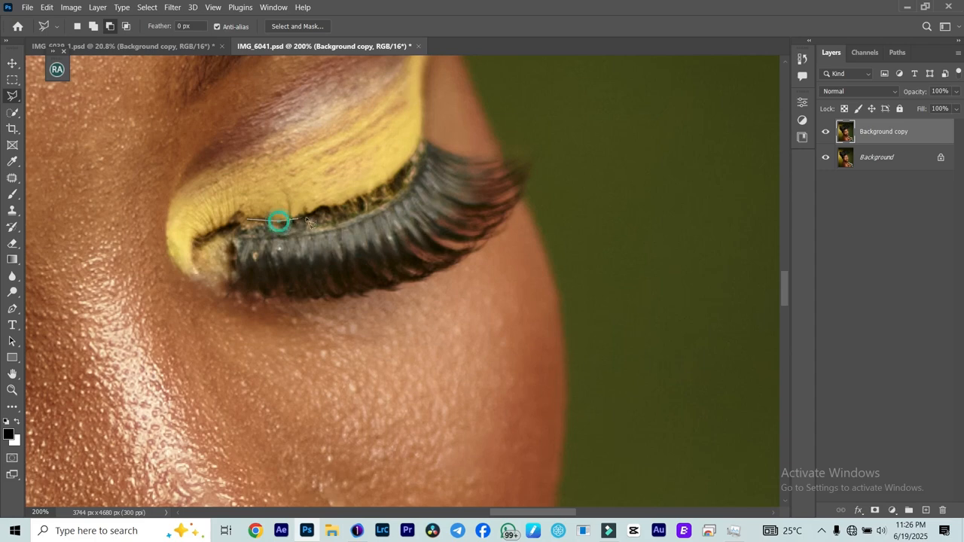
left_click(351, 196)
left_click(411, 199)
left_click(384, 222)
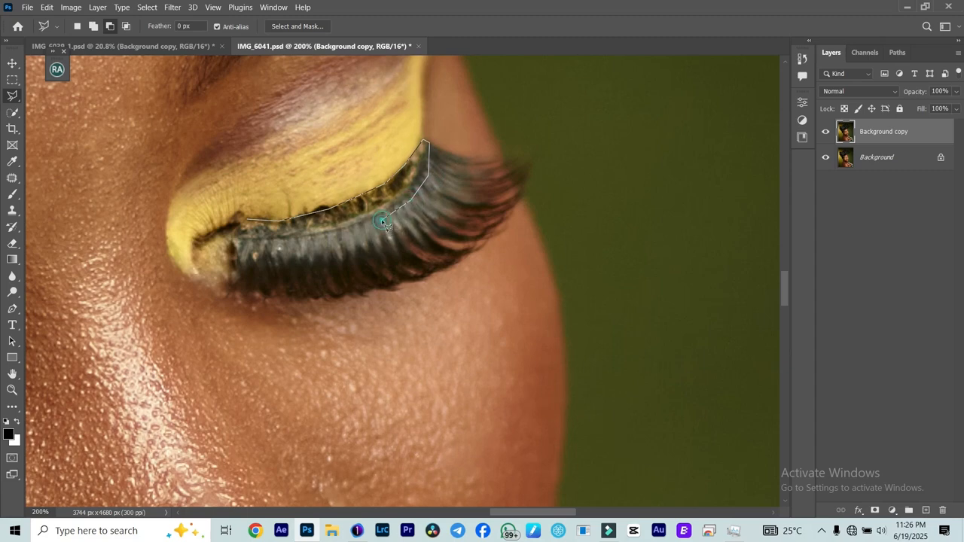
left_click(302, 243)
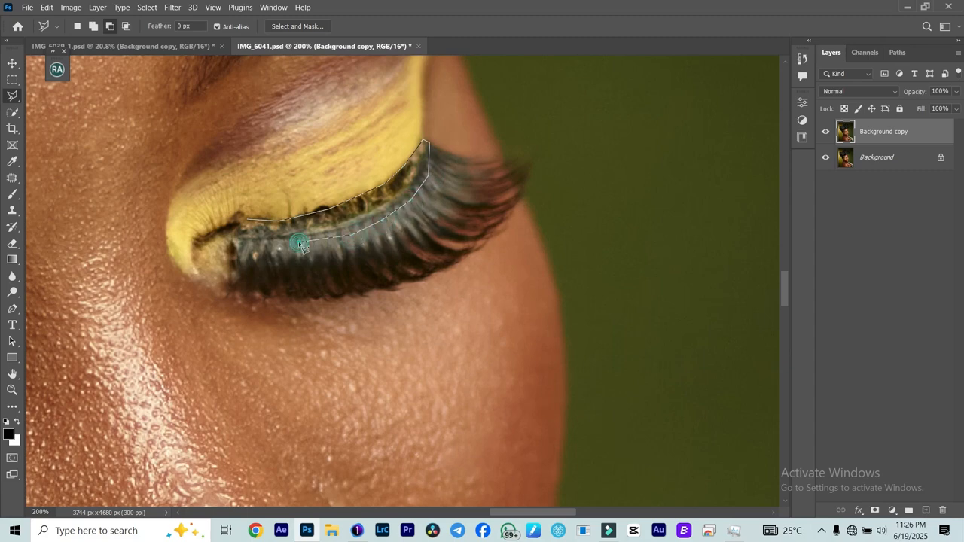
left_click(239, 221)
Clone lash texture from just below into the inner part of the selected gap with the Clone Stamp.
key("s")
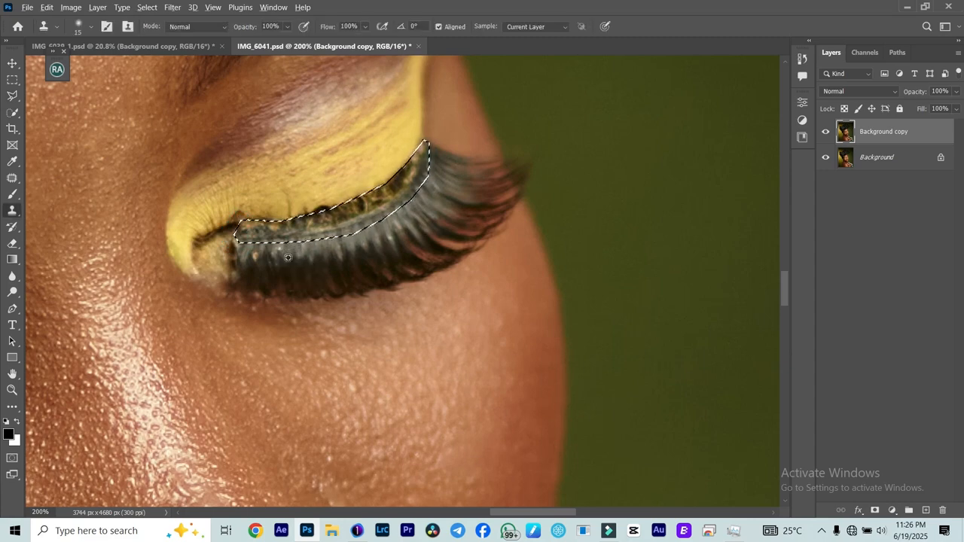
left_click(286, 253, "alt")
left_click(259, 232)
left_click(247, 231)
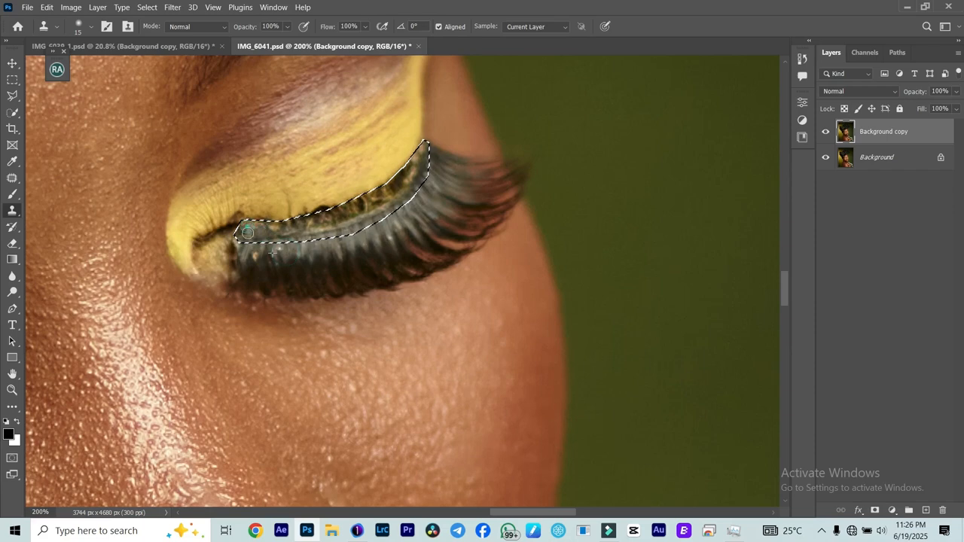
left_click(252, 226)
left_click(276, 250, "alt")
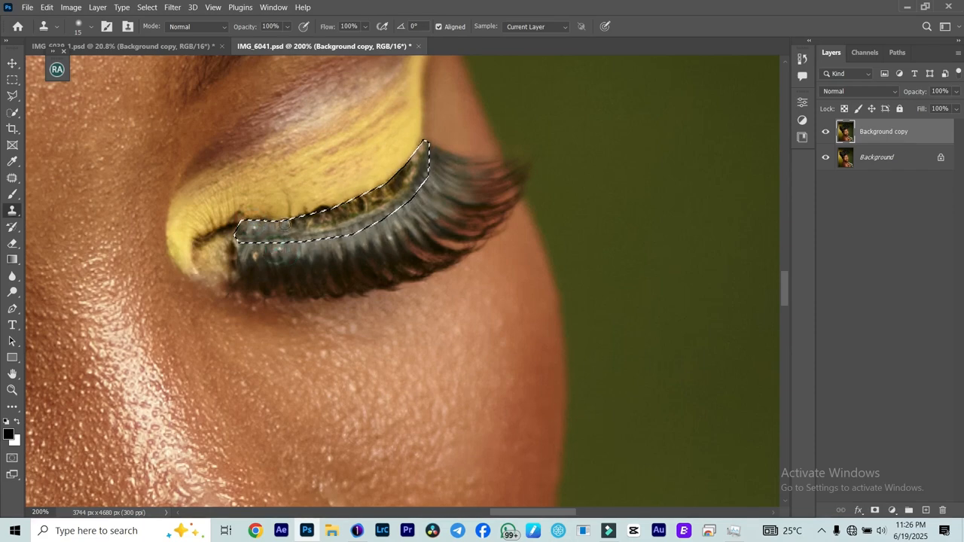
left_click(285, 226)
left_click(299, 223)
left_click(306, 249, "alt")
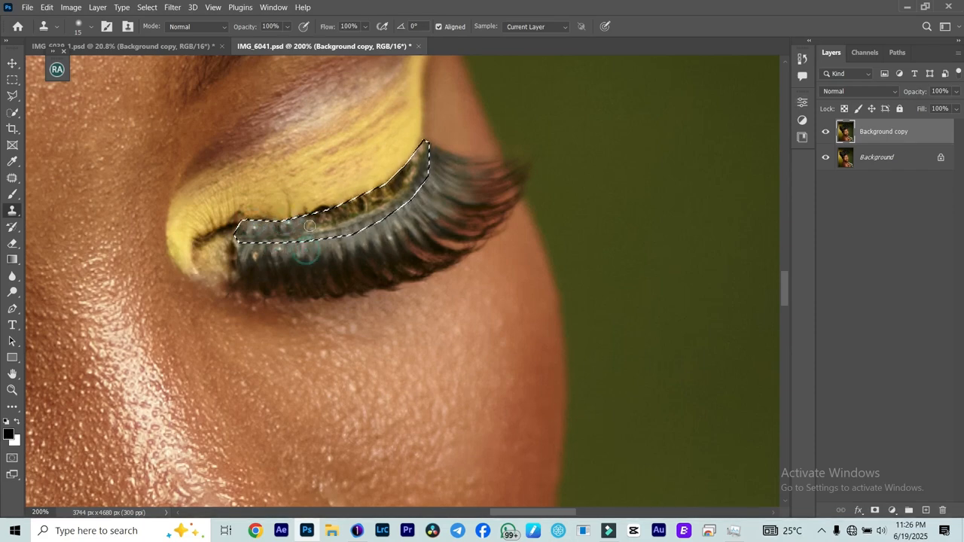
left_click(307, 223)
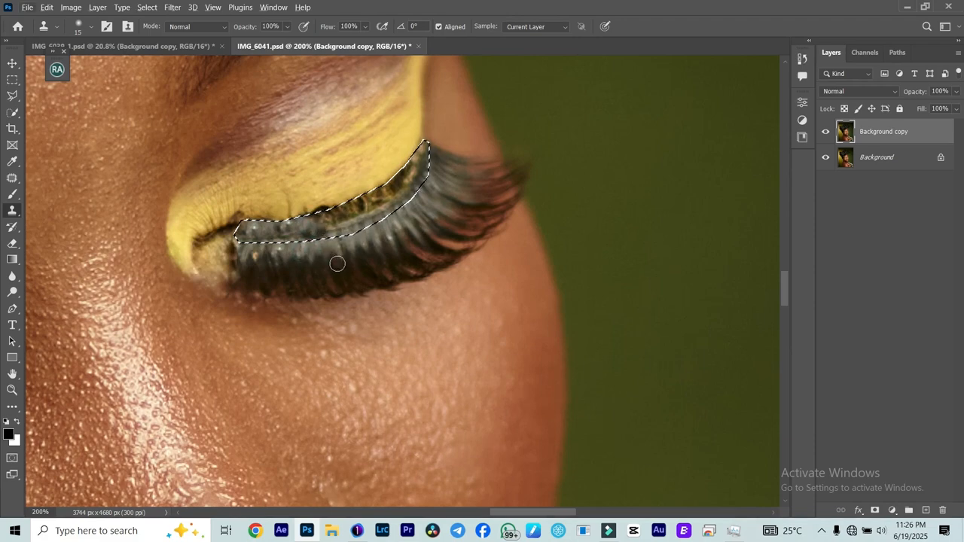
Enlarge the Clone Stamp brush to 25 and clone lashes over the middle and outer end of the selected gap.
key("bracketright")
key("bracketright")
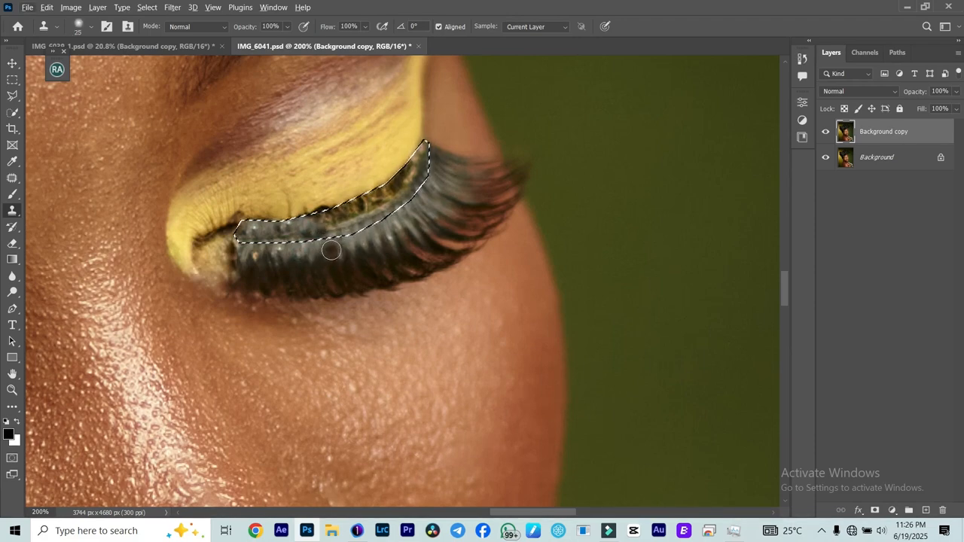
left_click_drag(332, 225, 321, 221)
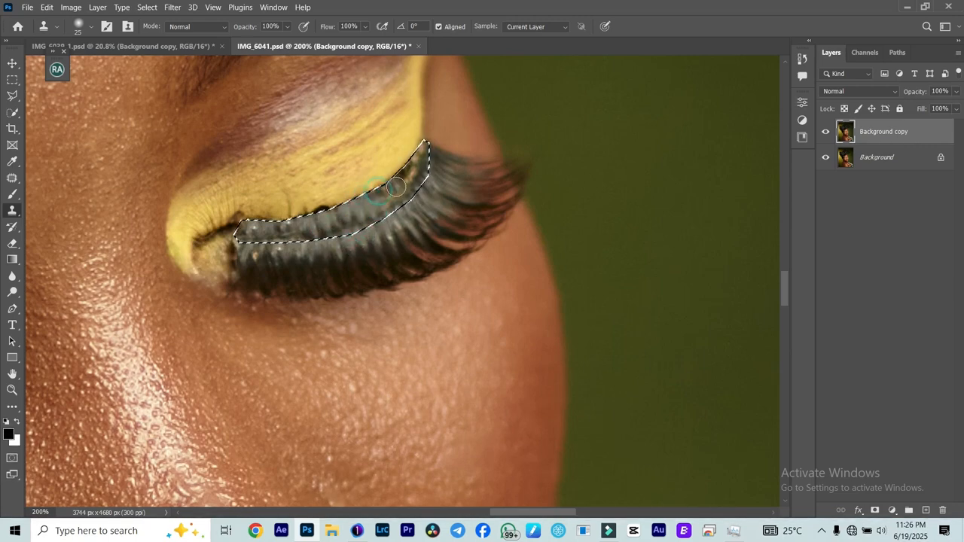
left_click(394, 188)
left_click(409, 168)
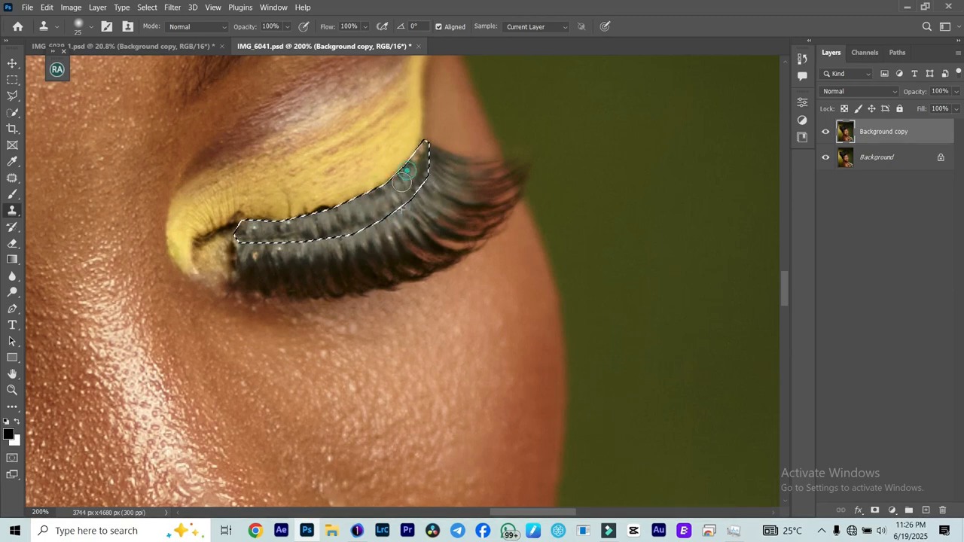
left_click(416, 160)
left_click(413, 178)
Even out the outer half of the cloned strip using fresh samples from the neighbouring lashes.
left_click(394, 232, "alt")
left_click(382, 199)
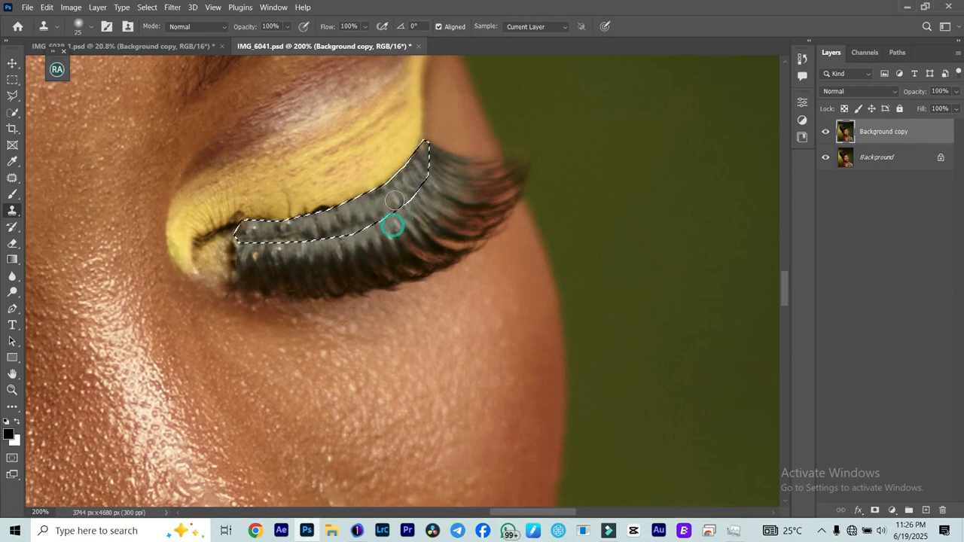
left_click(379, 242, "alt")
left_click(362, 225)
left_click(432, 193, "alt")
left_click(399, 186)
left_click(439, 172, "alt")
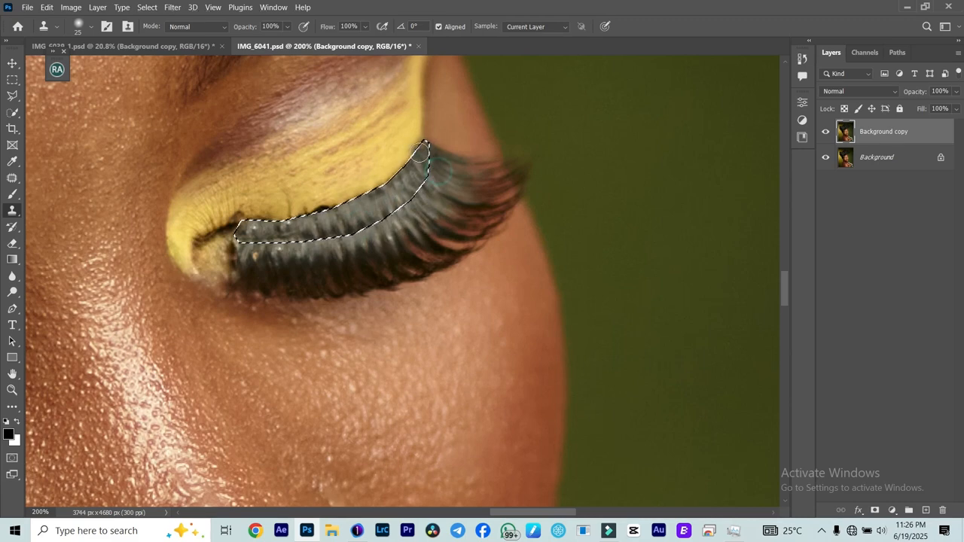
left_click(420, 164)
Try to clone darker lashes over the inner-corner end of the selected strip, and undo the stroke.
left_click(269, 267, "alt")
left_click(280, 251)
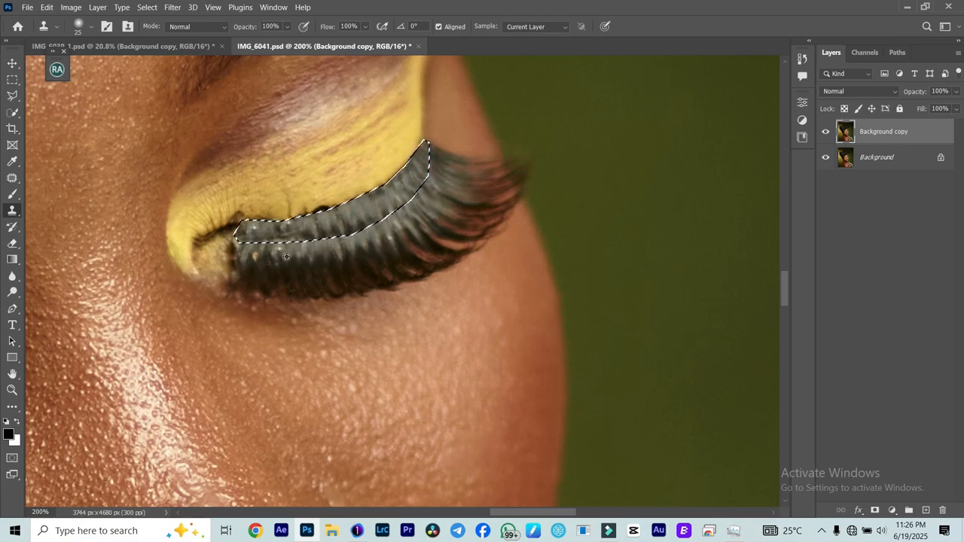
left_click(262, 270, "alt")
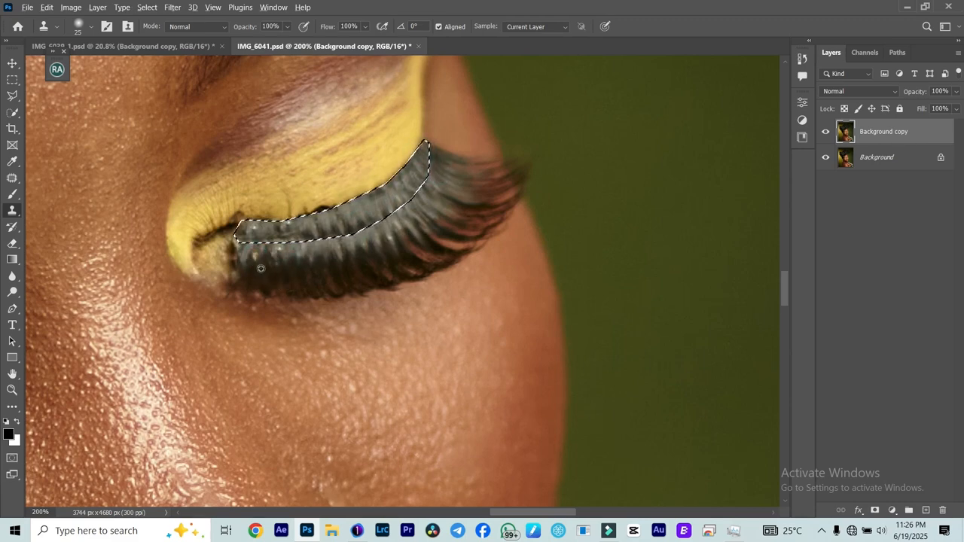
left_click(261, 269, "alt")
left_click(253, 231)
key("ctrl+z")
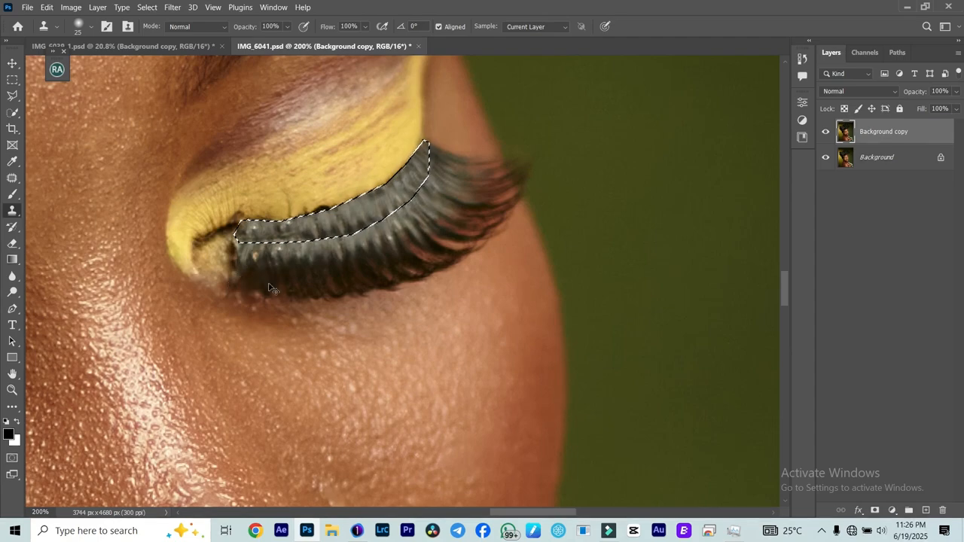
Clear the selection and patch the seam between cloned and original lashes on the far eye's outer half with the Patch tool.
key("ctrl+d")
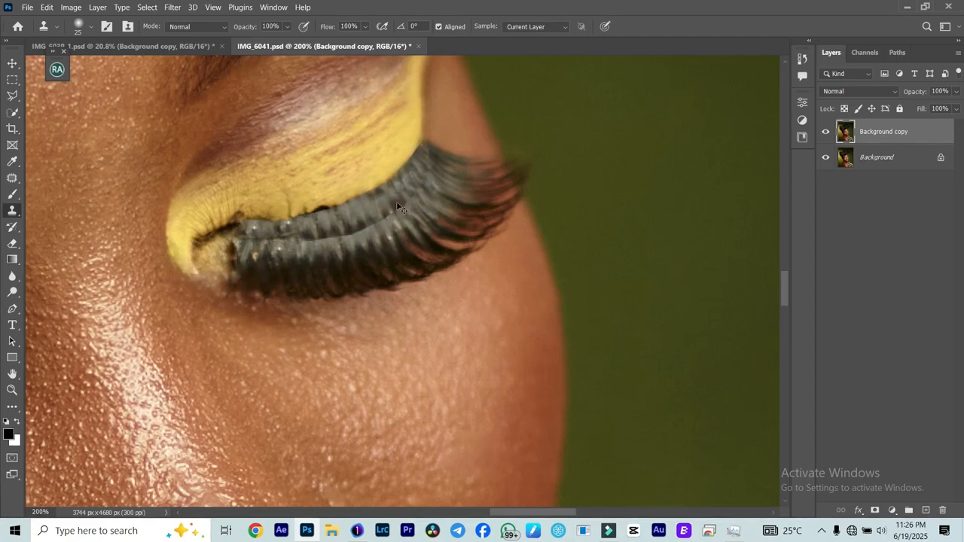
scroll(399, 208, "down", 3)
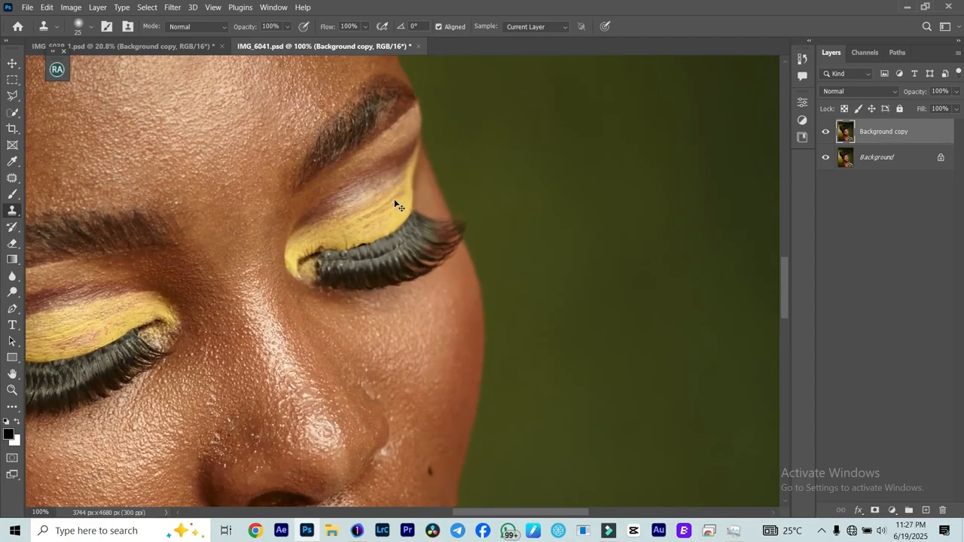
left_click(12, 113)
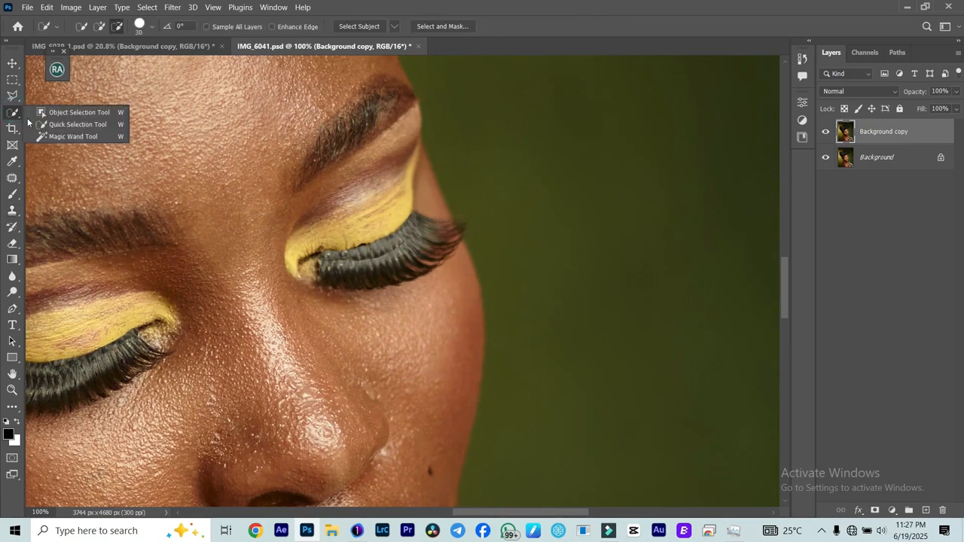
left_click(12, 129)
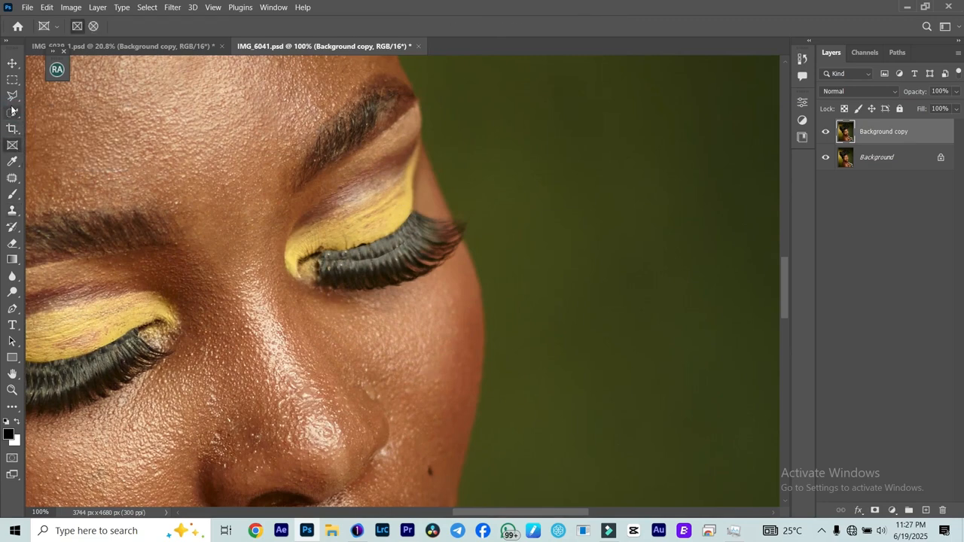
left_click(12, 113)
left_click(12, 178)
left_click(67, 198)
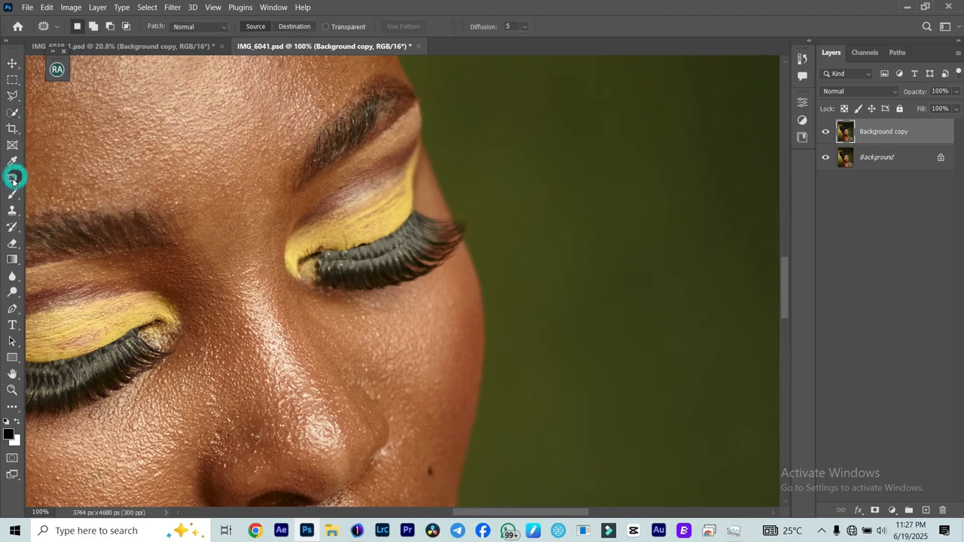
scroll(391, 252, "up", 3)
mouse_move(360, 226)
left_mouse_down()
mouse_move(324, 244)
mouse_move(370, 225)
mouse_move(360, 241)
mouse_move(390, 210)
mouse_move(406, 211)
mouse_move(404, 202)
mouse_move(422, 210)
mouse_move(418, 191)
mouse_move(415, 218)
mouse_move(435, 173)
mouse_move(421, 208)
left_mouse_up()
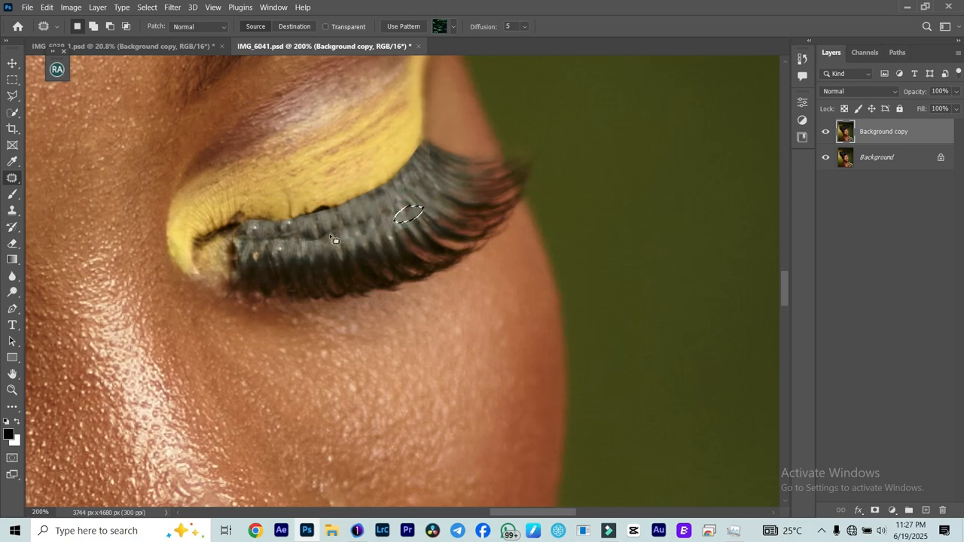
Patch the remaining lash seam in the middle and inner part of the far eye, and deselect.
left_click_drag(331, 223, 322, 229)
mouse_move(317, 233)
left_mouse_down()
mouse_move(328, 246)
mouse_move(300, 227)
mouse_move(255, 237)
mouse_move(326, 235)
mouse_move(307, 229)
mouse_move(319, 247)
mouse_move(261, 231)
mouse_move(300, 247)
left_mouse_up()
left_click(264, 233)
left_click_drag(274, 242, 268, 232)
mouse_move(269, 232)
left_mouse_down()
mouse_move(286, 272)
mouse_move(295, 252)
mouse_move(289, 260)
left_mouse_up()
key("ctrl+d")
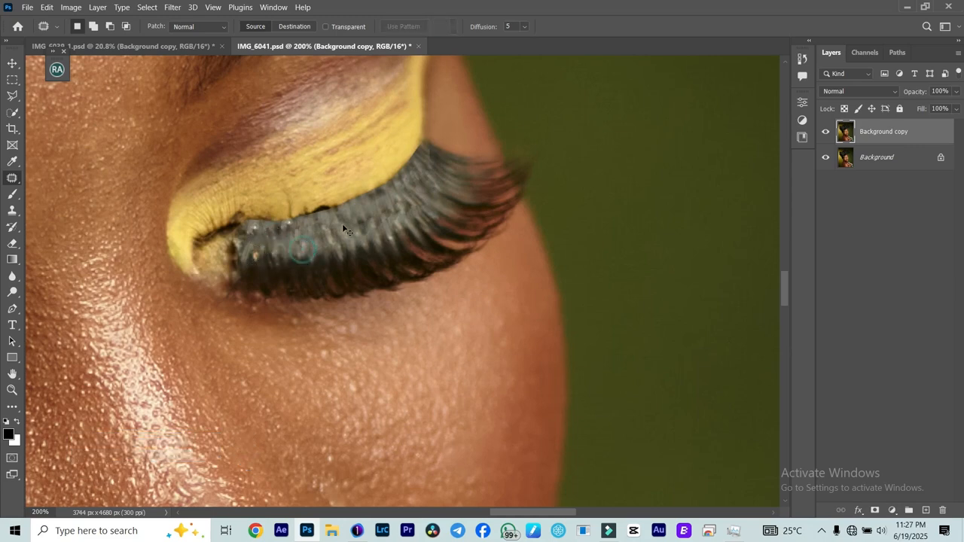
Compare the far eye's retouched lashes with the original by hiding and showing the Background copy layer.
key("ctrl+minus")
key("ctrl+minus")
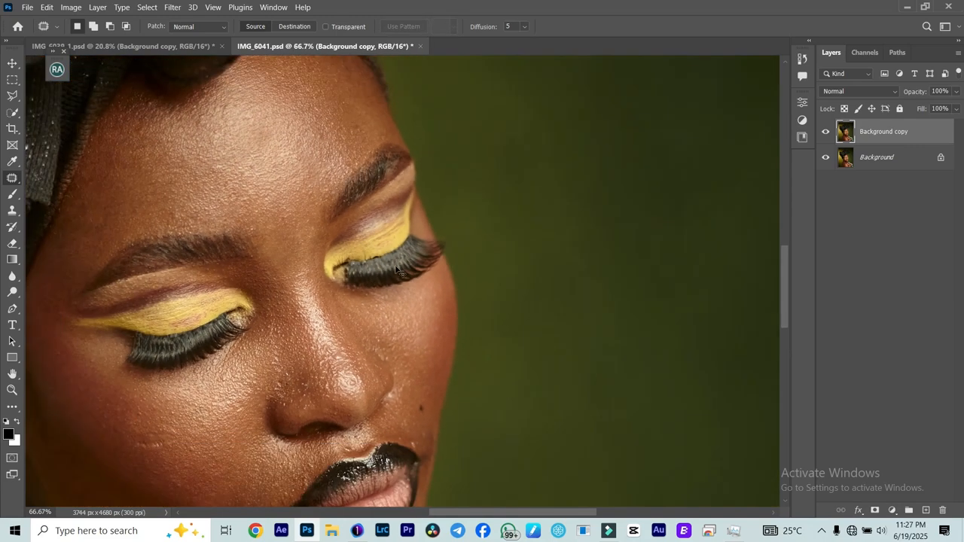
left_click(827, 132)
left_click(827, 133)
left_click(827, 132)
left_click(827, 132)
Examine the lash retouching on both eyes at full-portrait size and at face size.
key("ctrl+minus")
key("ctrl+minus")
key("ctrl+minus")
key("ctrl+minus")
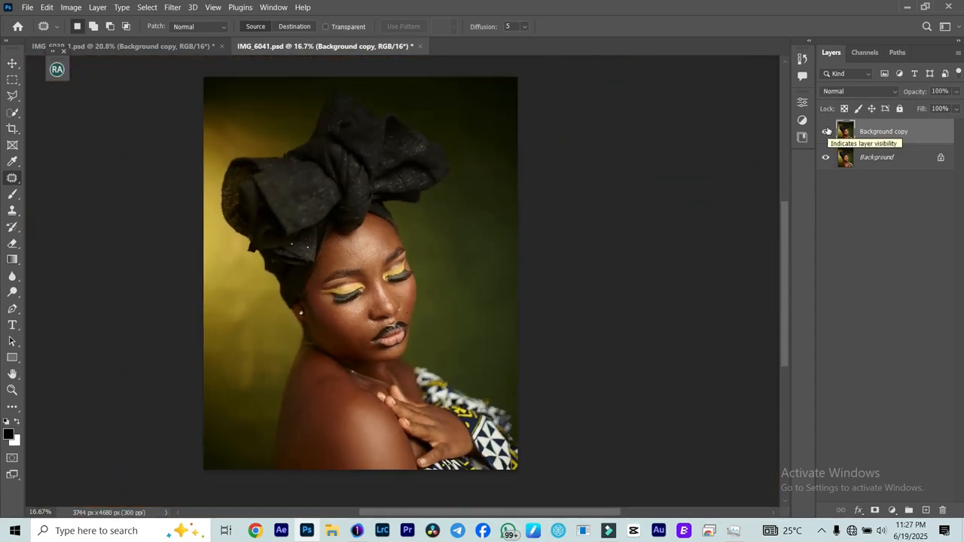
key("ctrl+plus")
key("ctrl+plus")
key("ctrl+plus")
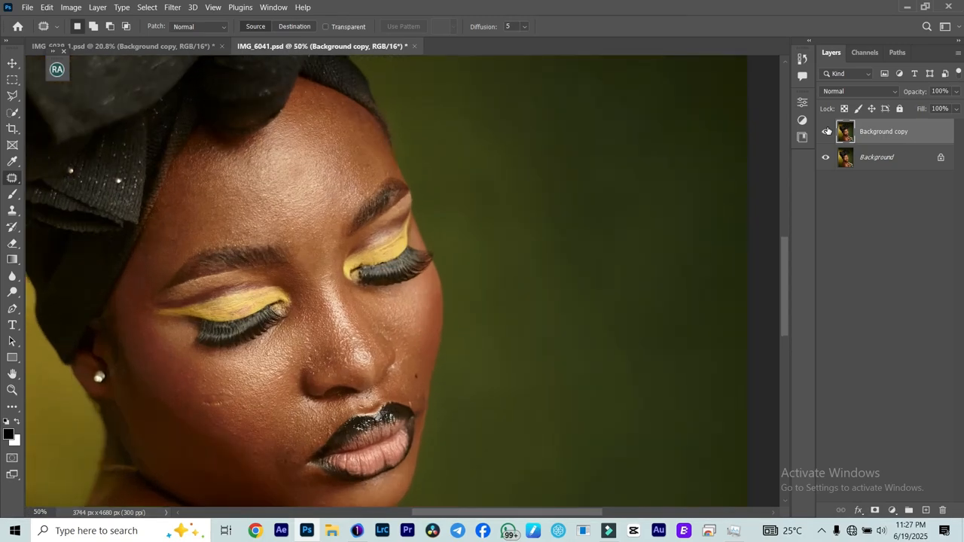
key("ctrl+minus")
key("ctrl+plus")
Heal the small blemish on the nose tip with the Spot Healing Brush.
scroll(279, 361, "down", 3)
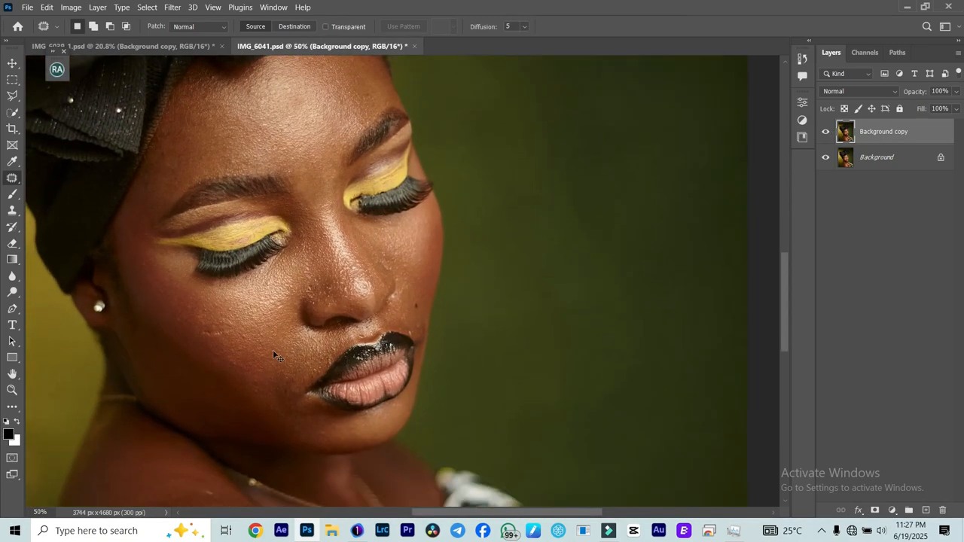
key("ctrl+plus")
right_click(8, 183)
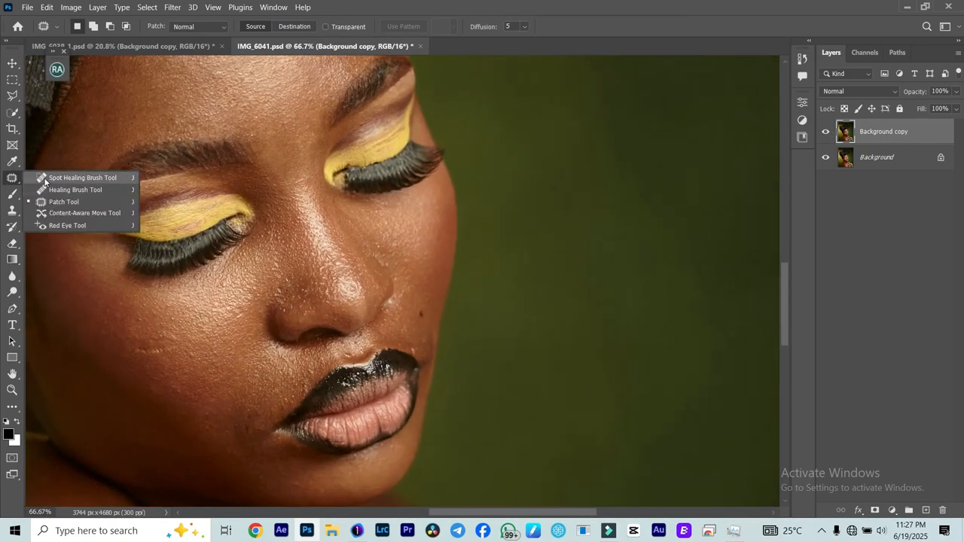
left_click(68, 176)
key("ctrl+plus")
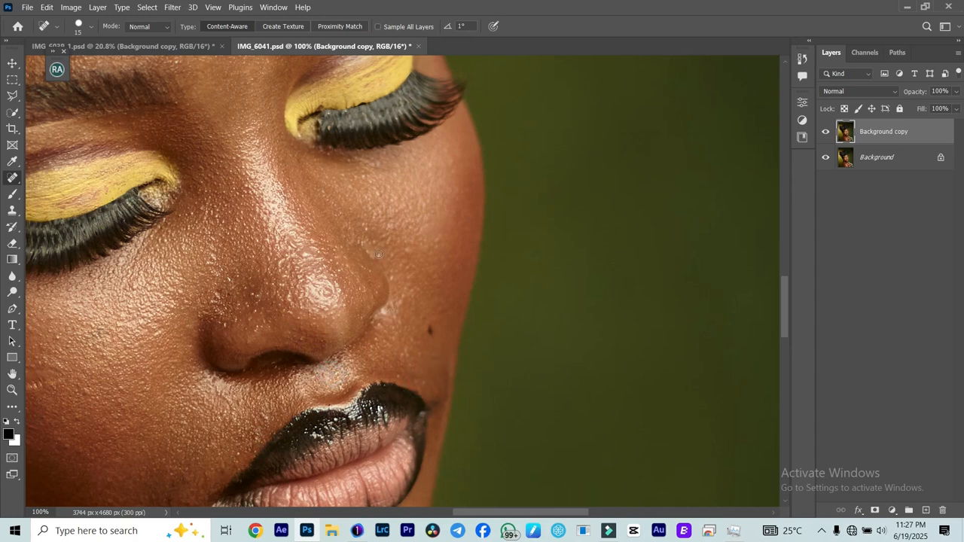
left_click(327, 291)
key("ctrl+minus")
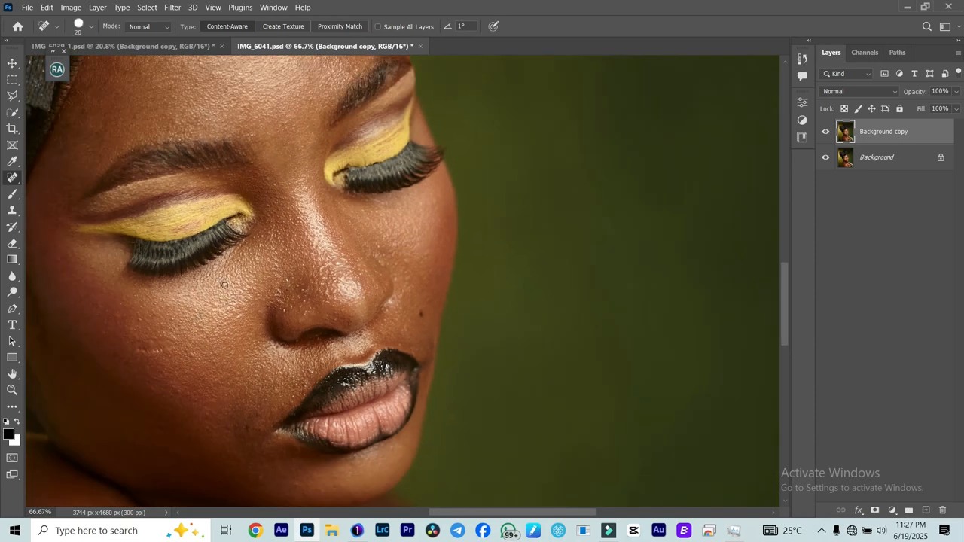
Heal the spots below the near eye and across the near cheek with a 20 px Spot Healing Brush.
left_click(193, 278)
left_click(215, 265)
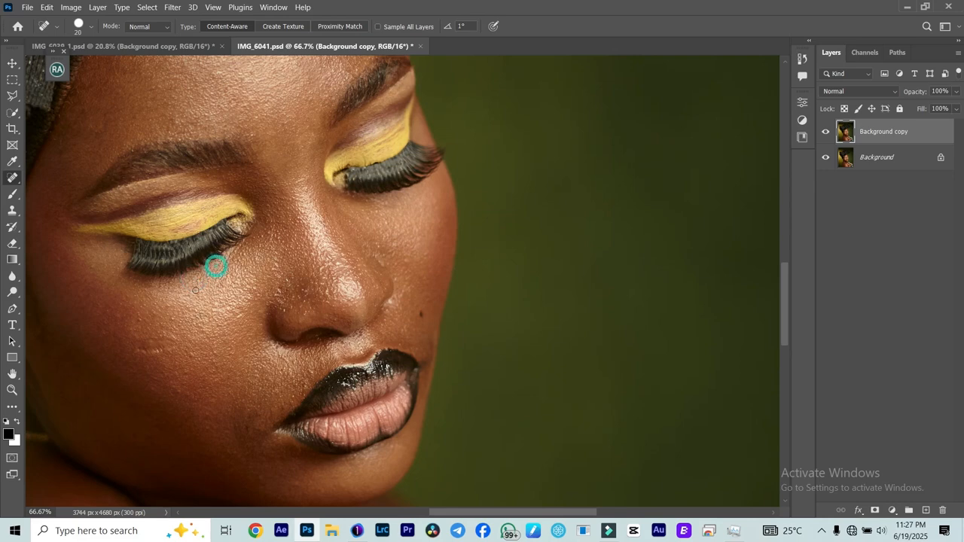
left_click(194, 356)
left_click(181, 387)
left_click(142, 323)
Enlarge the Spot Healing Brush to 35 px and remove the bright rhinestones from the headwrap fold.
key("ctrl+minus")
key("ctrl+minus")
key("ctrl+minus")
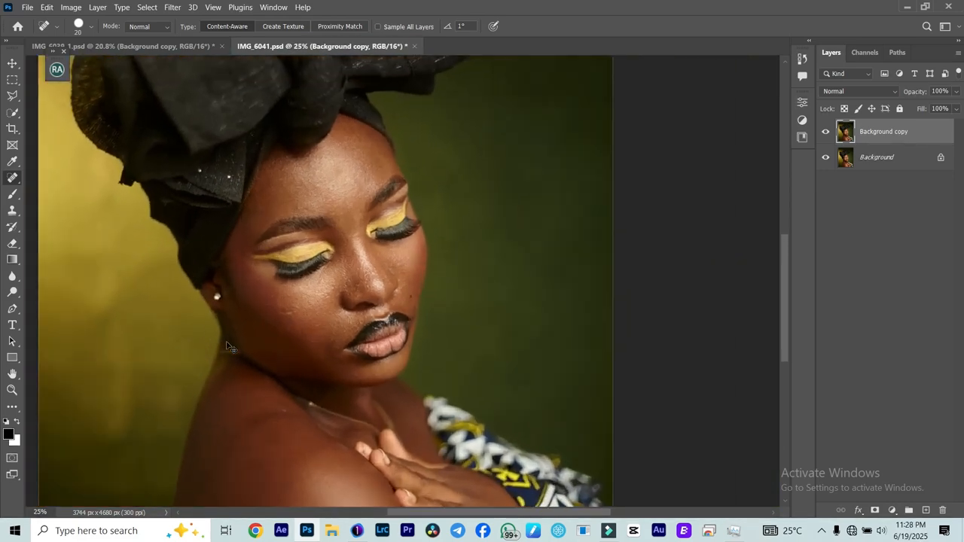
key("ctrl+plus")
key("ctrl+plus")
key("ctrl+minus")
key("ctrl+minus")
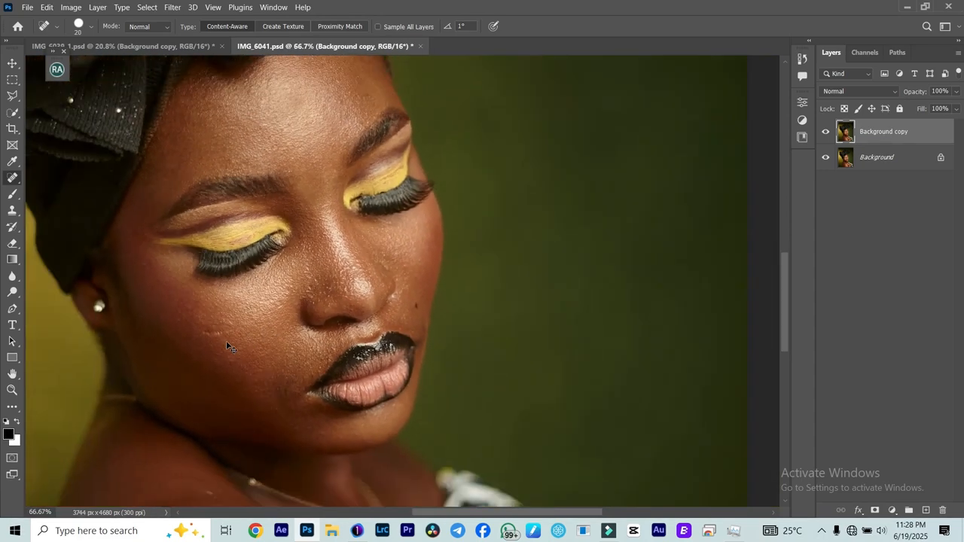
key("ctrl+plus")
key("ctrl+plus")
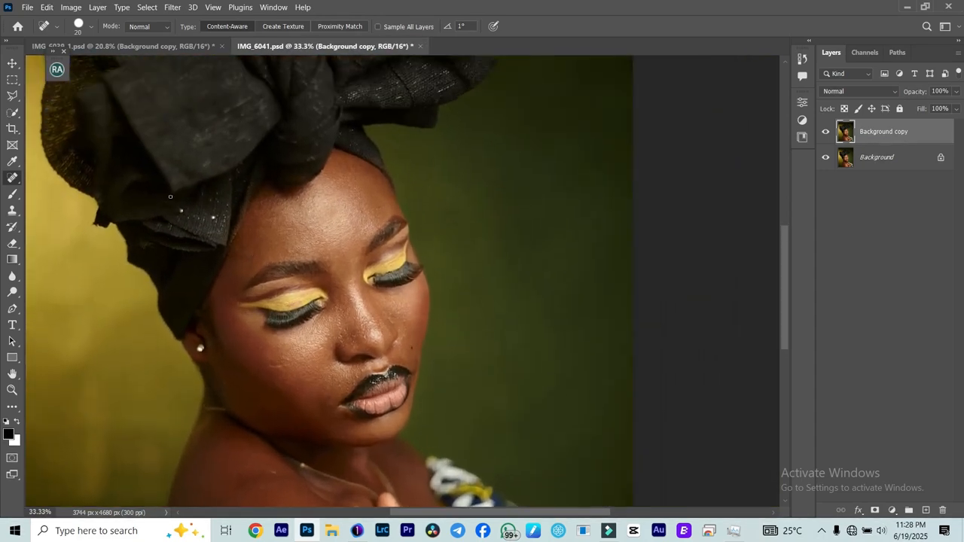
key("bracketright")
left_click(118, 216)
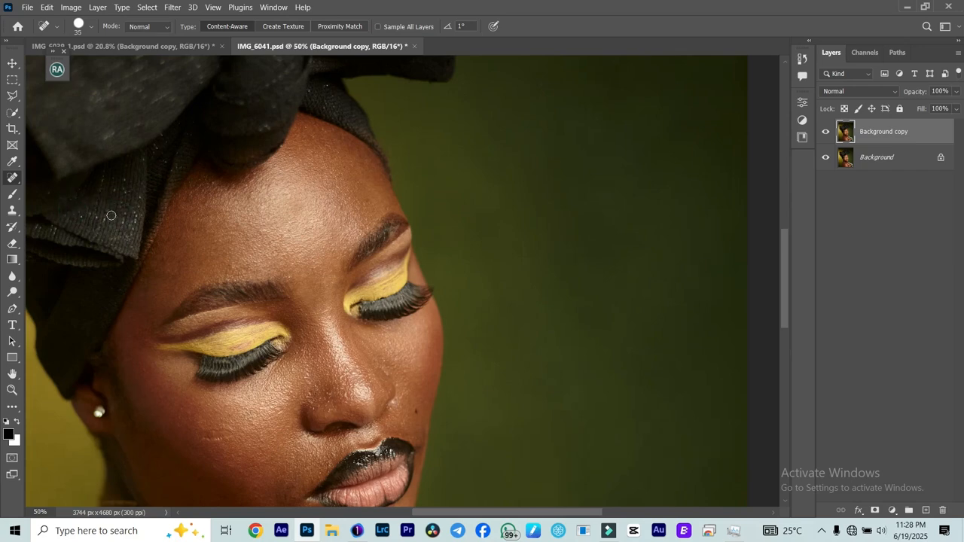
Examine the full portrait, then the shoulder, hand and neck up close for remaining blemishes.
key("ctrl+minus")
key("ctrl+minus")
key("ctrl+minus")
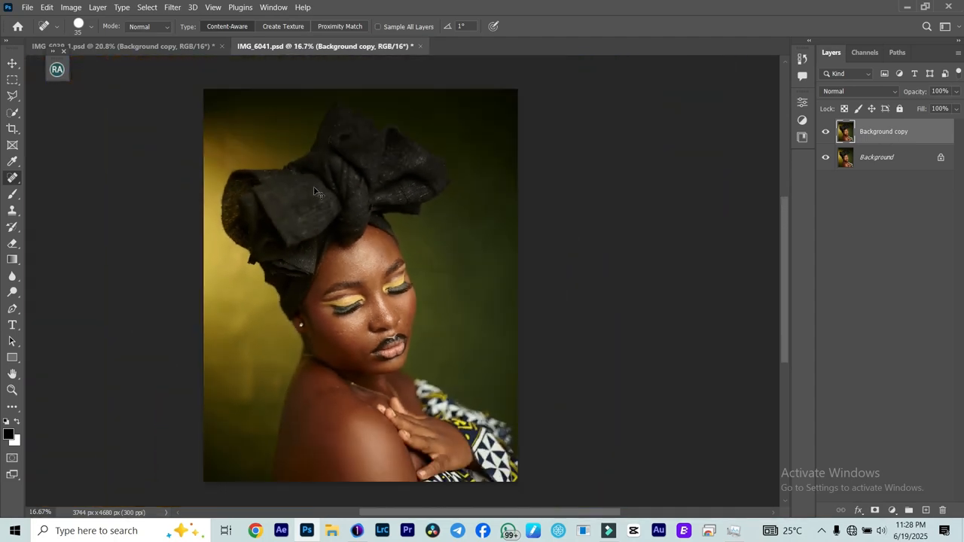
key("ctrl+plus")
scroll(303, 292, "down", 5)
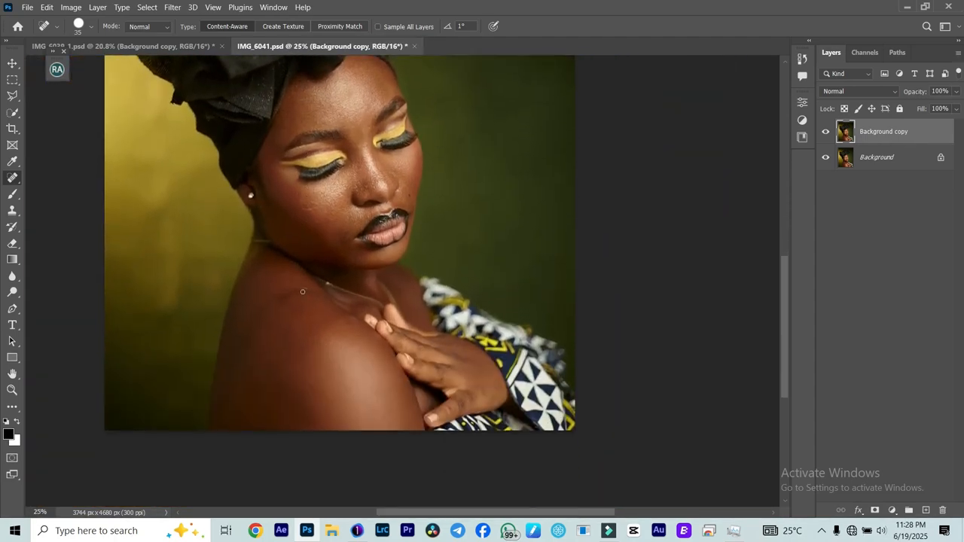
scroll(303, 292, "down", 1)
key("ctrl+plus")
key("ctrl+plus")
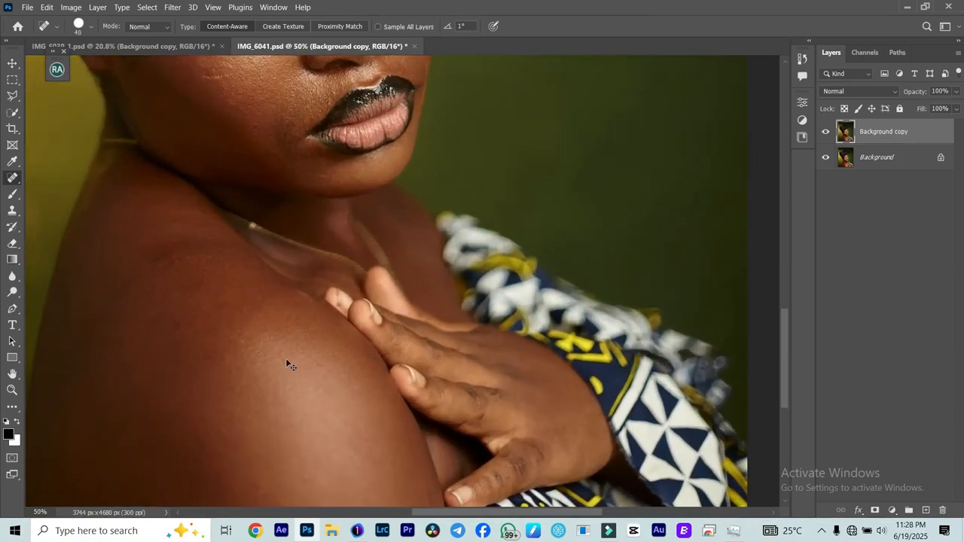
scroll(286, 355, "down", 4)
scroll(259, 370, "up", 9)
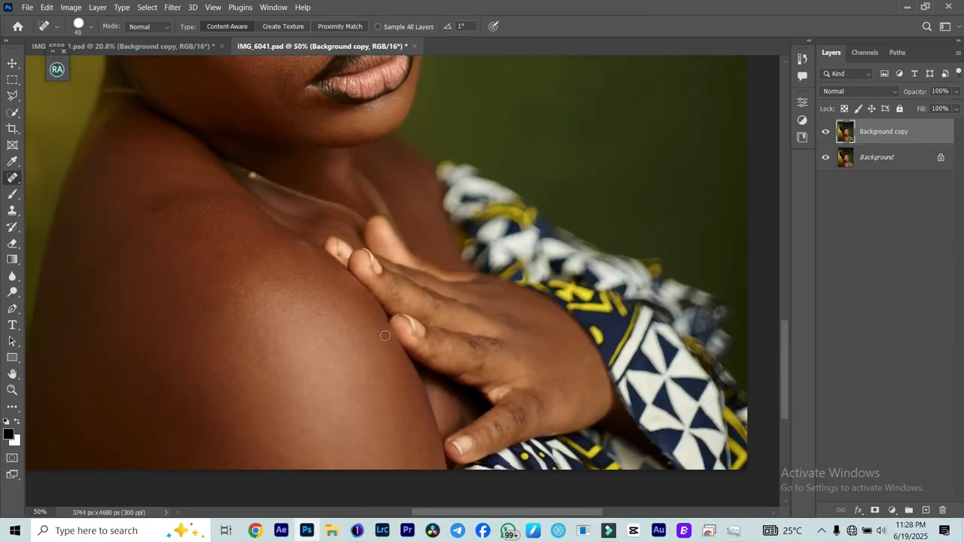
scroll(256, 287, "up", 5)
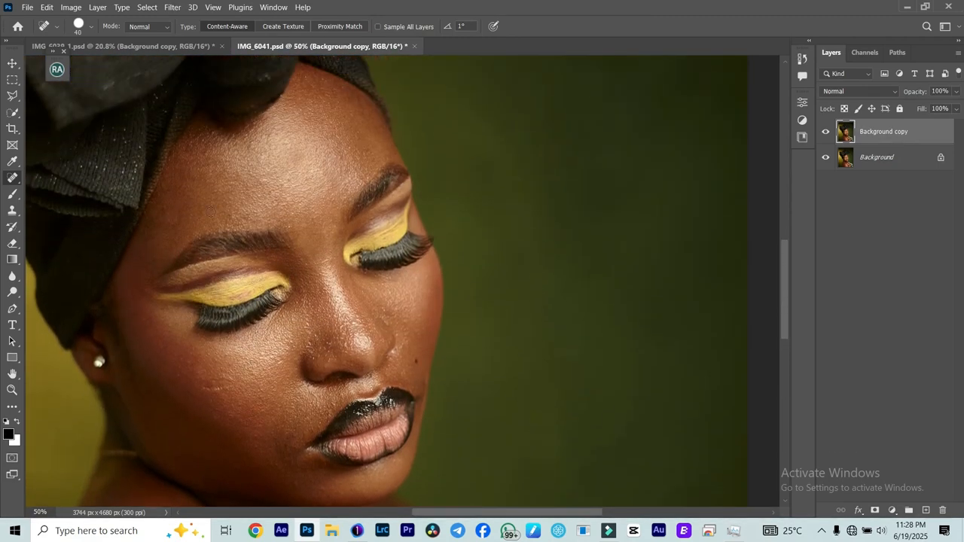
Heal the remaining forehead spots with a 30 px Spot Healing Brush and inspect both eyes up close.
key("bracketleft")
left_click(251, 138)
left_click(260, 183)
left_click(231, 215)
left_click(292, 225)
scroll(285, 261, "down", 3)
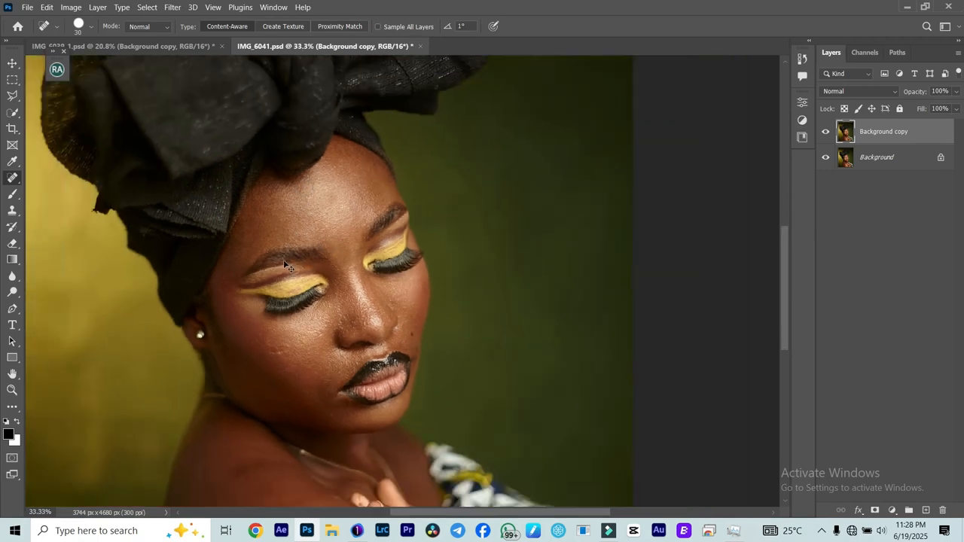
scroll(402, 268, "up", 1)
scroll(401, 269, "up", 3)
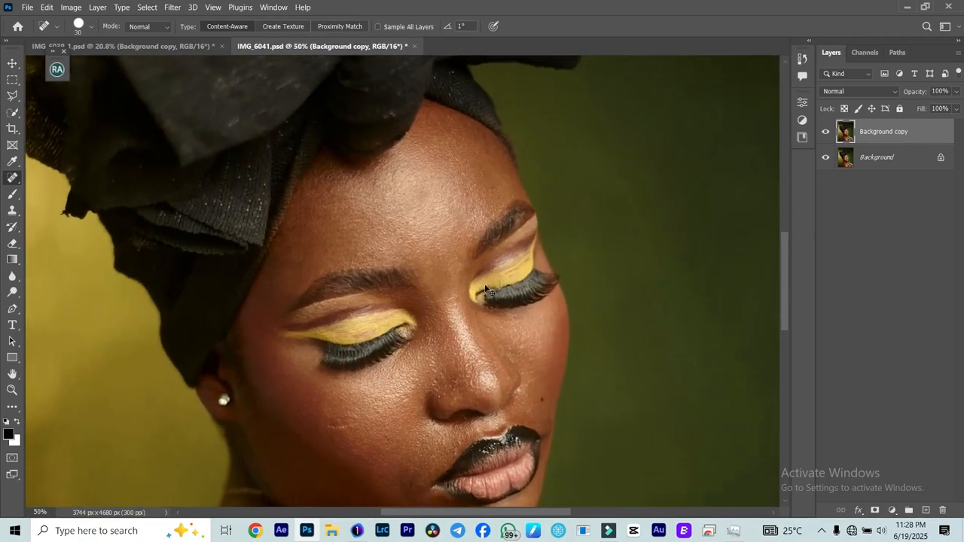
scroll(567, 290, "up", 1)
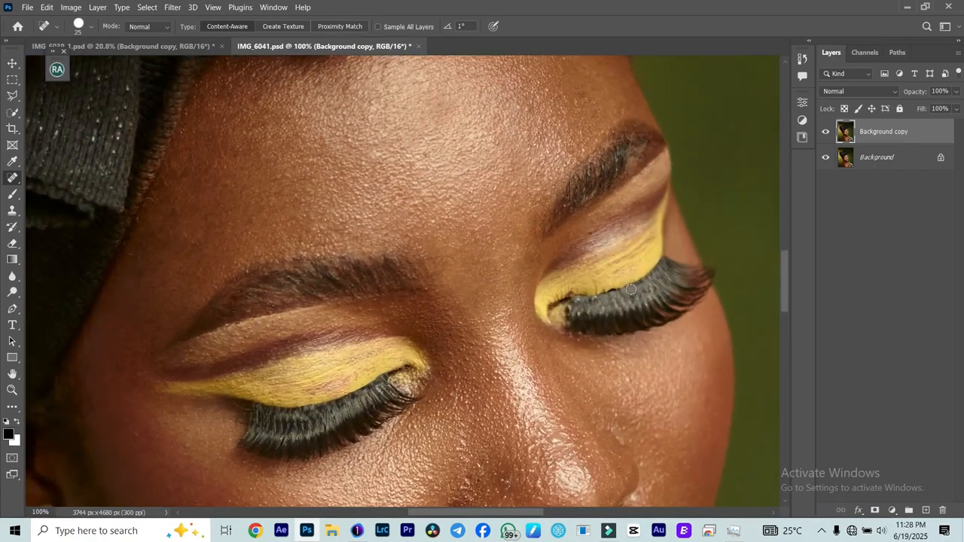
key("bracketleft")
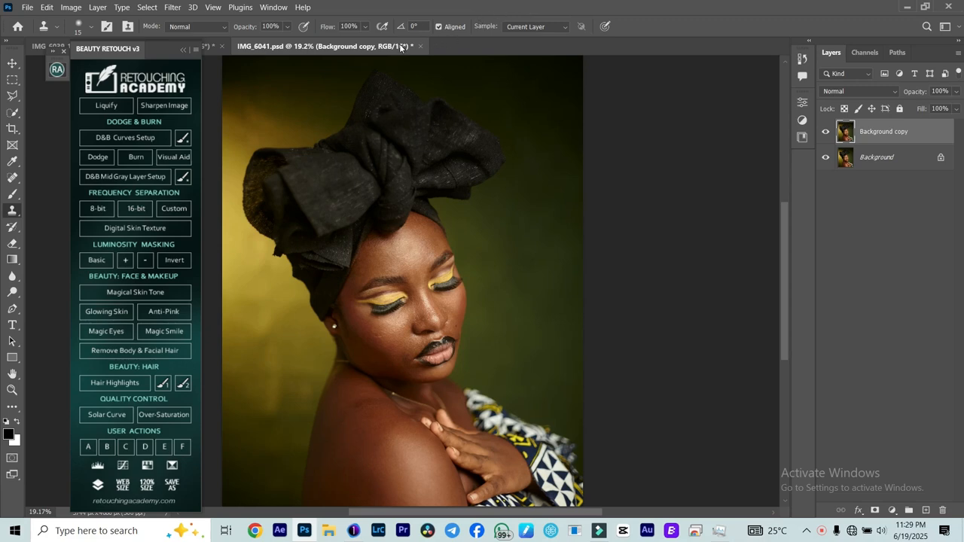
Run the 16-bit frequency separation with a 6.4-pixel Gaussian Blur and select the Low Frequency: Colors & Tones layer.
left_click(136, 210)
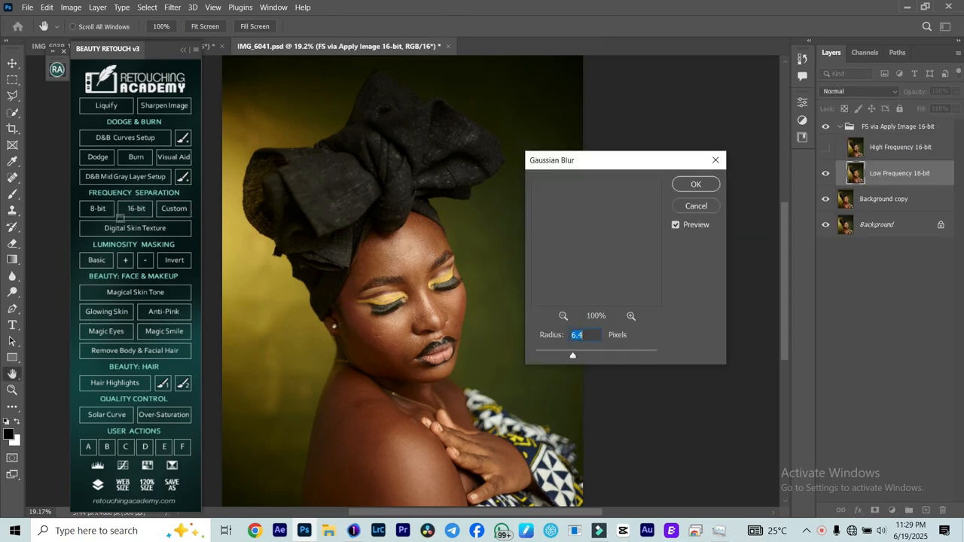
left_click(700, 188)
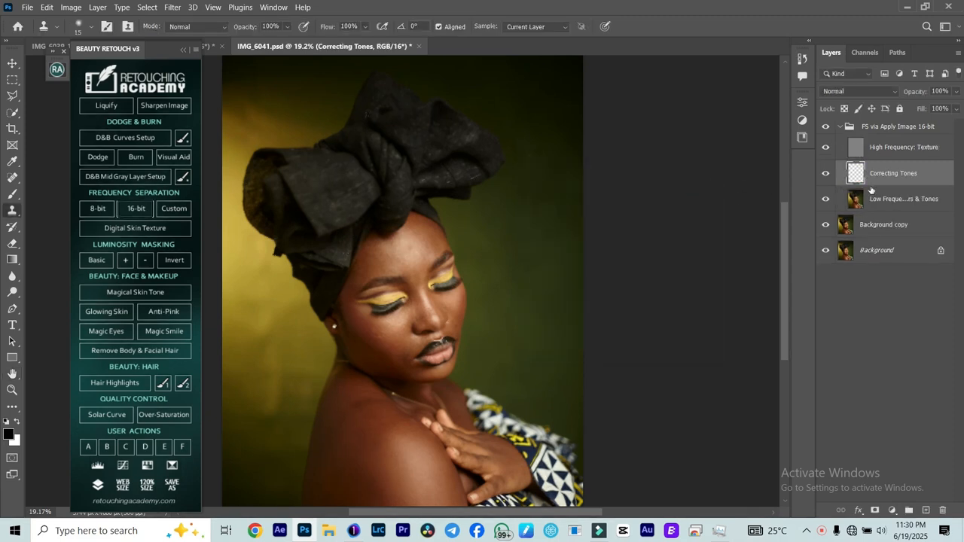
left_click(870, 200)
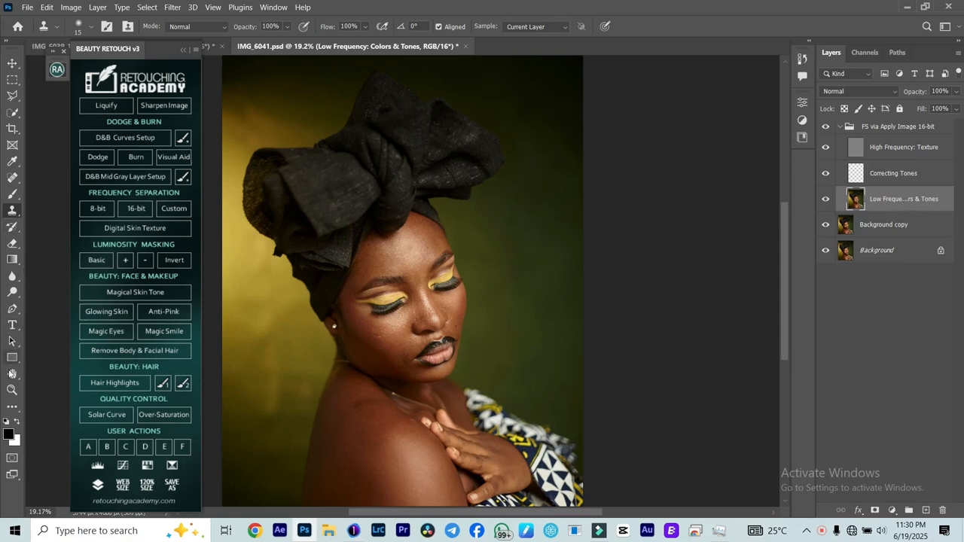
Blend the near cheek's skin tones on the low frequency layer with an enlarged Mixer Brush.
left_click(12, 194)
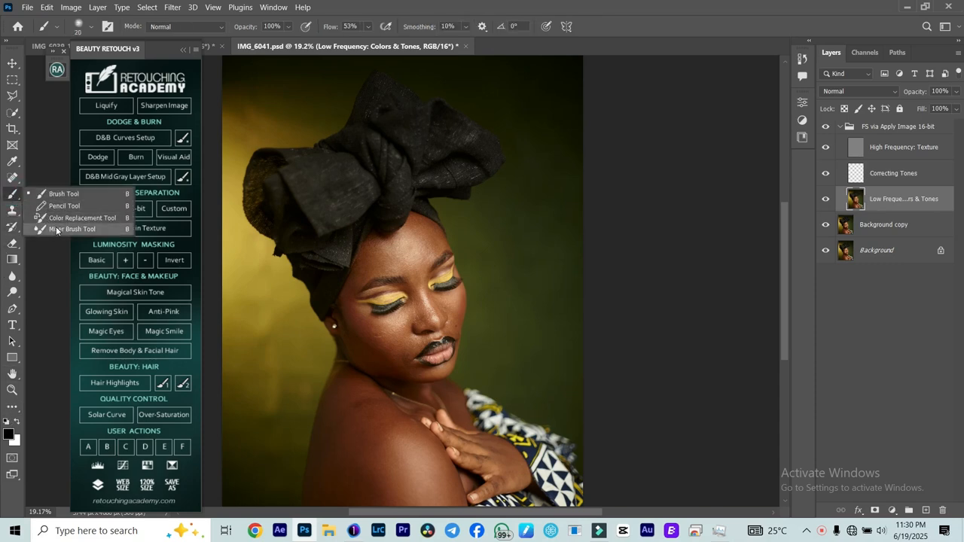
left_click(65, 228)
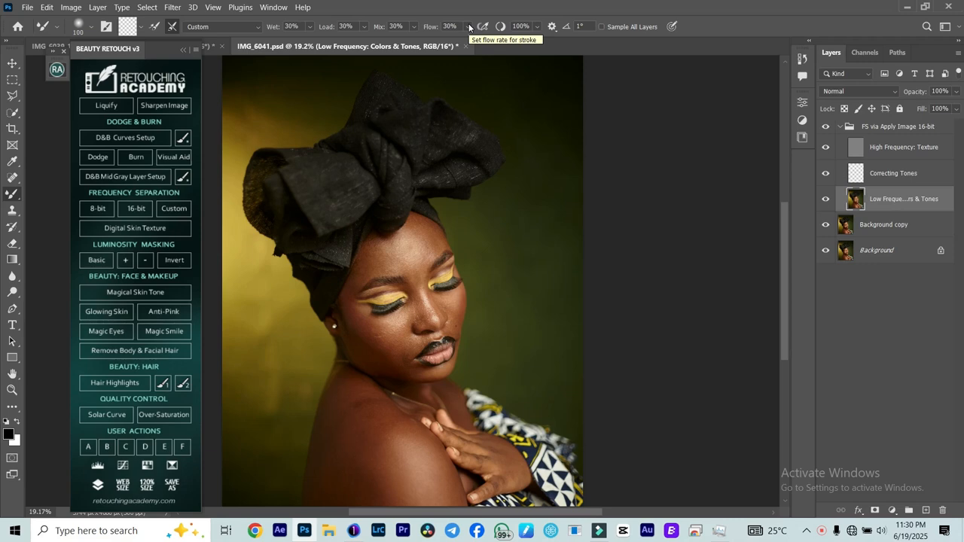
scroll(463, 277, "down", 3)
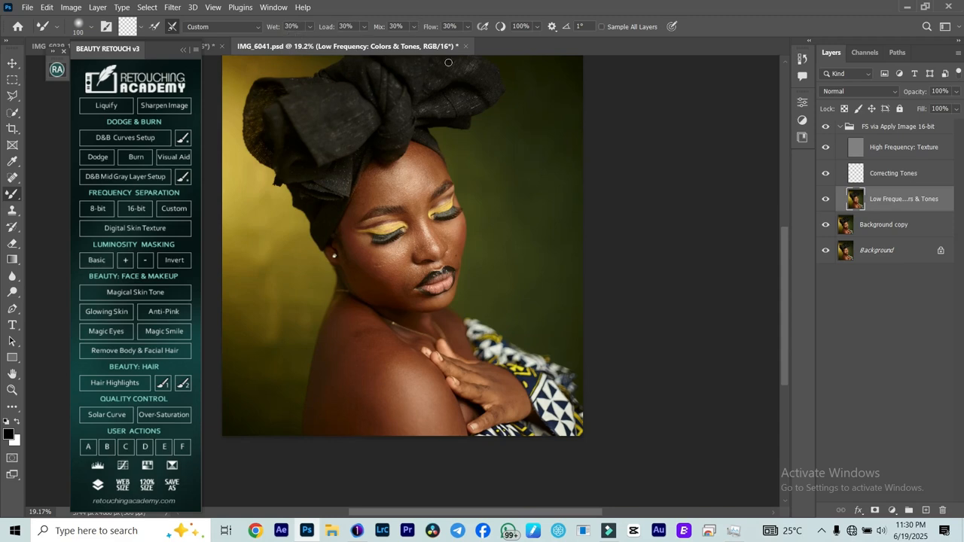
scroll(463, 265, "up", 1)
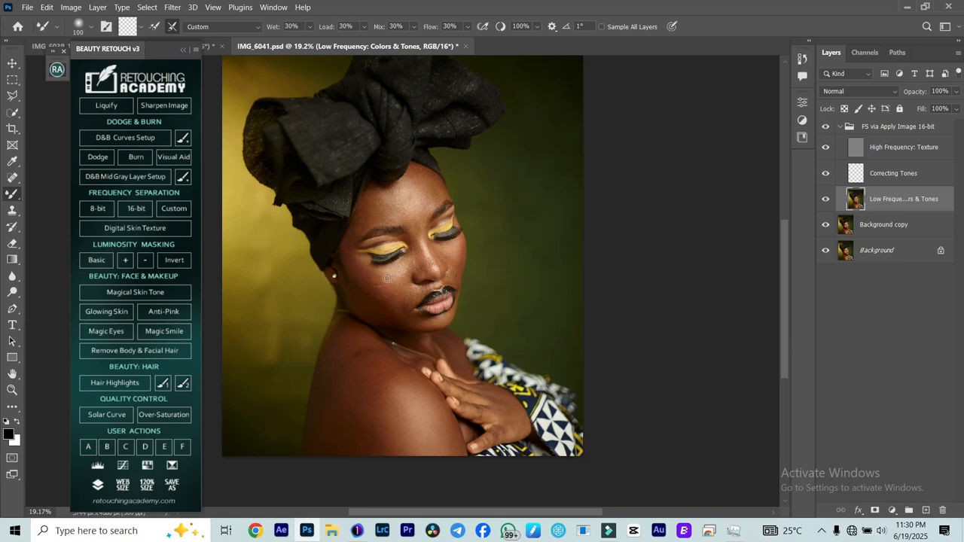
scroll(386, 279, "up", 2)
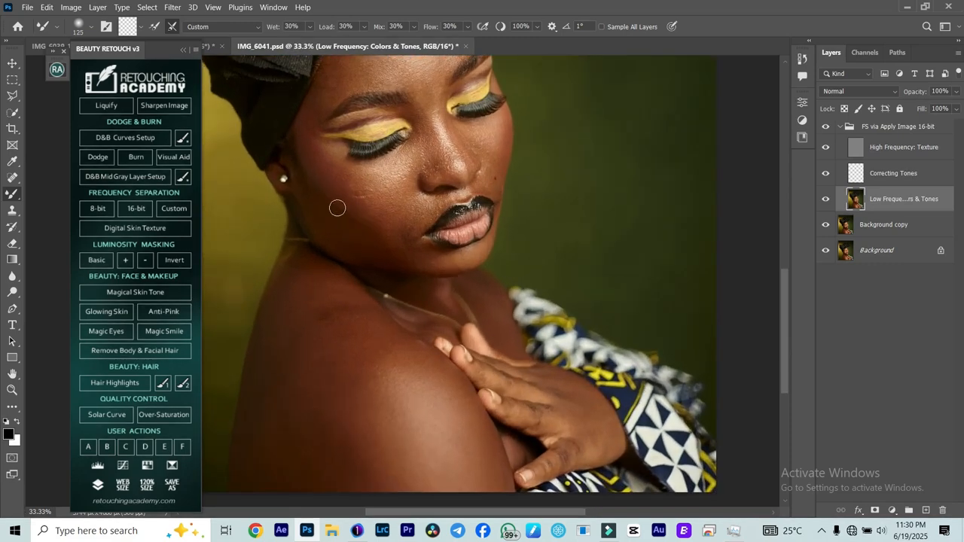
key("bracketright")
key("bracketright")
mouse_move(334, 192)
left_mouse_down()
mouse_move(361, 239)
mouse_move(336, 205)
mouse_move(391, 251)
mouse_move(369, 214)
mouse_move(400, 239)
mouse_move(358, 209)
mouse_move(347, 232)
mouse_move(326, 204)
mouse_move(355, 245)
mouse_move(317, 214)
mouse_move(364, 257)
mouse_move(351, 239)
mouse_move(399, 229)
mouse_move(392, 201)
mouse_move(411, 248)
left_mouse_up()
Blend the tones between the near cheek and the jaw beside the mouth using a smaller Mixer Brush.
key("bracketright")
key("bracketleft")
key("bracketleft")
key("bracketleft")
left_click_drag(393, 210, 417, 255)
Resize the Mixer Brush and smooth the tones and highlights directly below the near eye.
key("bracketright")
key("bracketright")
key("bracketright")
key("bracketleft")
key("bracketleft")
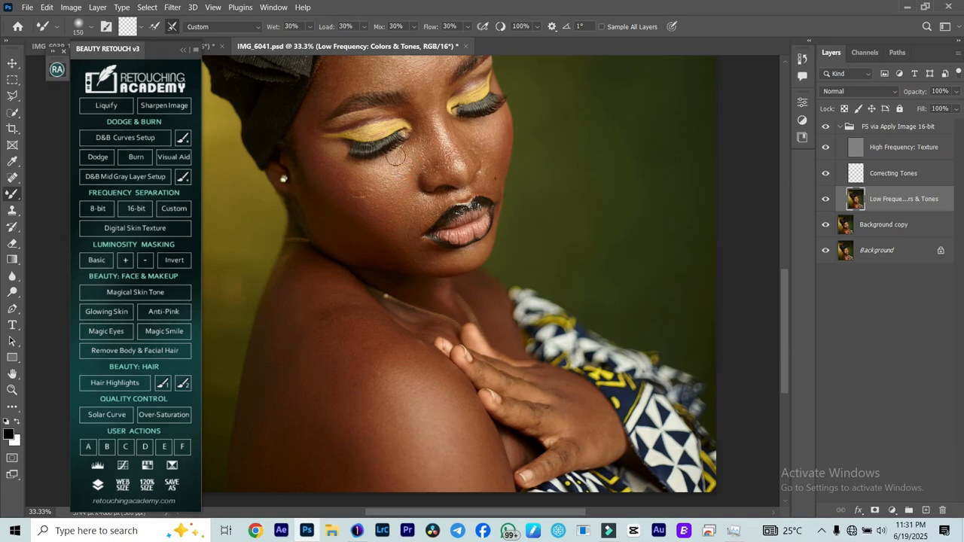
key("bracketleft")
key("bracketleft")
key("bracketleft")
key("bracketleft")
key("bracketright")
mouse_move(405, 170)
left_mouse_down()
mouse_move(393, 186)
mouse_move(399, 197)
mouse_move(377, 184)
left_mouse_up()
left_click(375, 174)
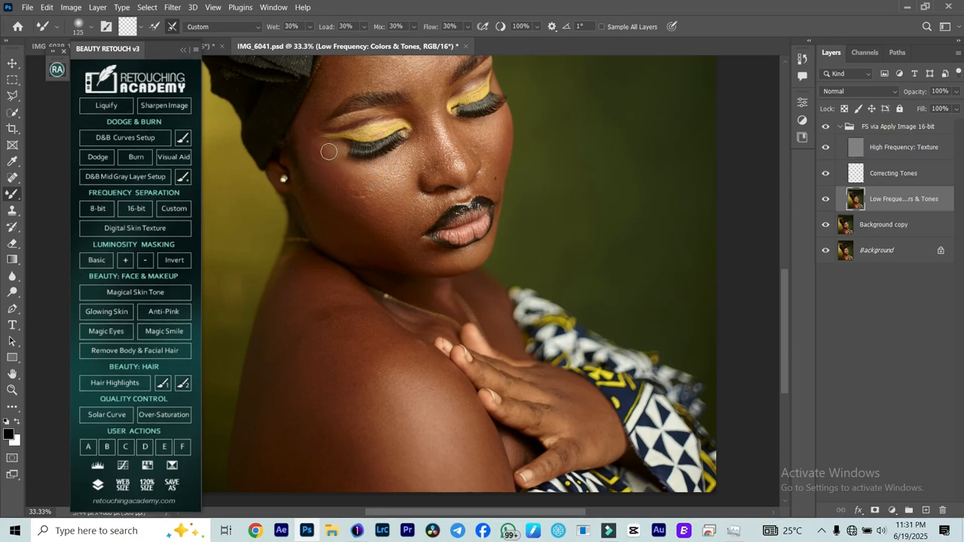
key("bracketleft")
key("bracketright")
left_click(371, 170)
Compare the tone blending with the original by hiding and showing the FS via Apply Image 16-bit group.
left_click(826, 126)
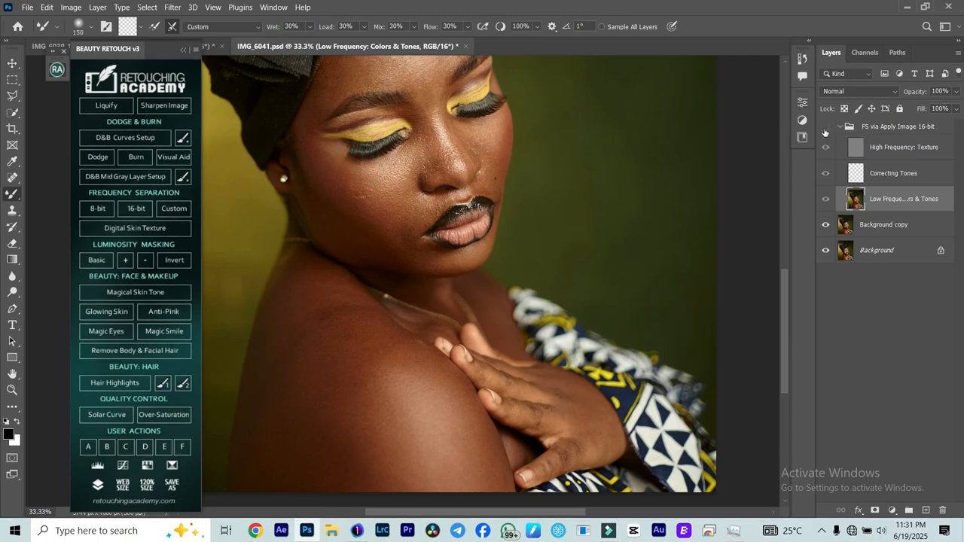
left_click(825, 129)
left_click(826, 129)
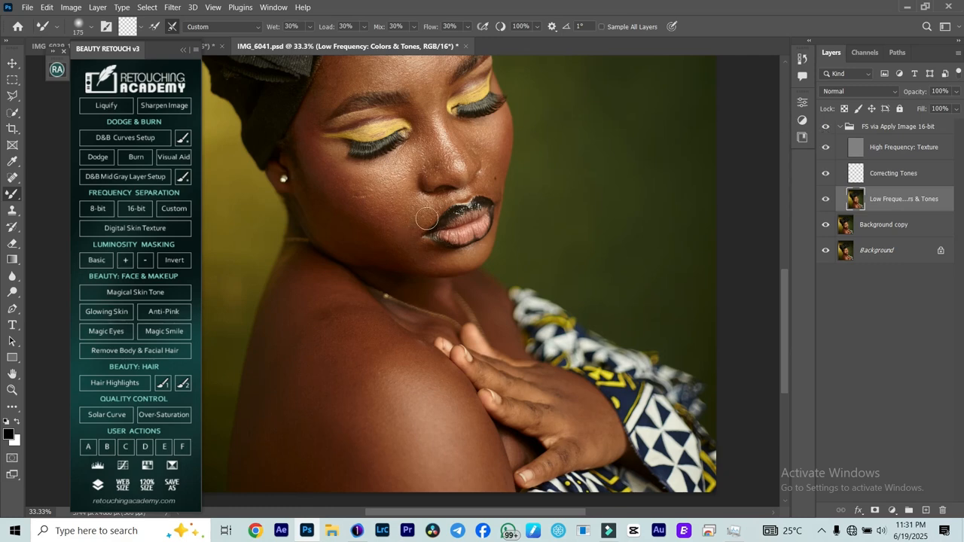
Blend the lower cheek, jawline and outer cheek tones with the Mixer Brush enlarged to 200 px.
key("bracketright")
left_click_drag(389, 214, 400, 241)
left_click(376, 236)
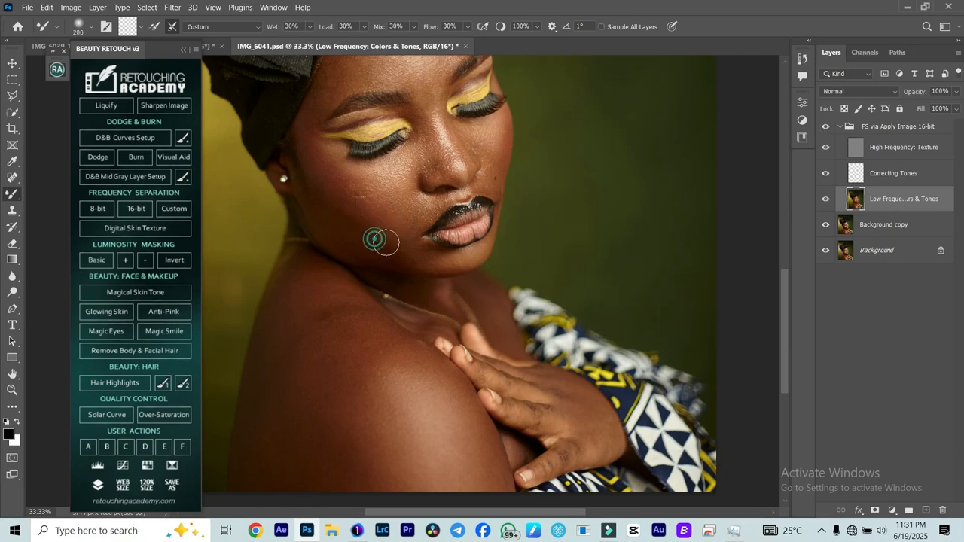
key("bracketright")
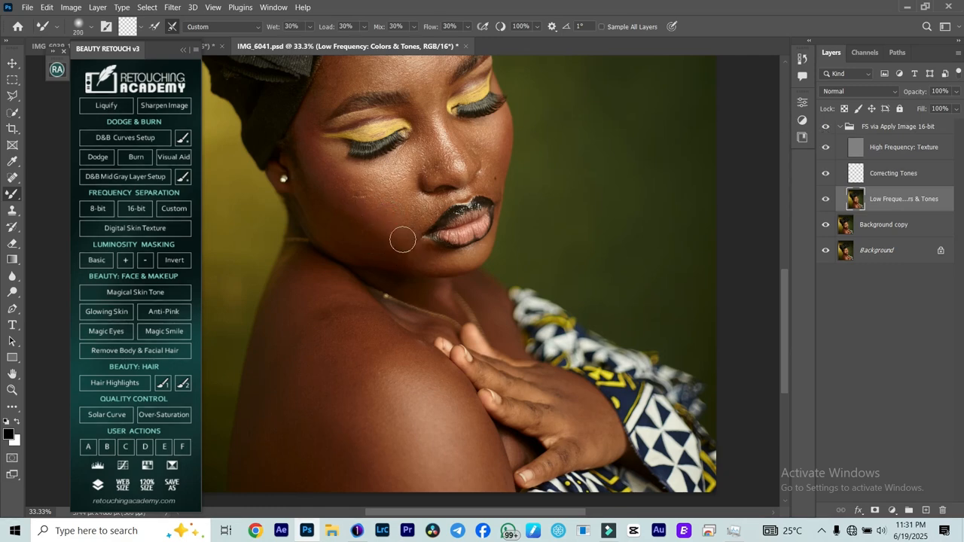
left_click(332, 166)
Blend the forehead tones from the center toward the near temple with a larger Mixer Brush.
scroll(429, 179, "up", 2)
left_click(405, 128)
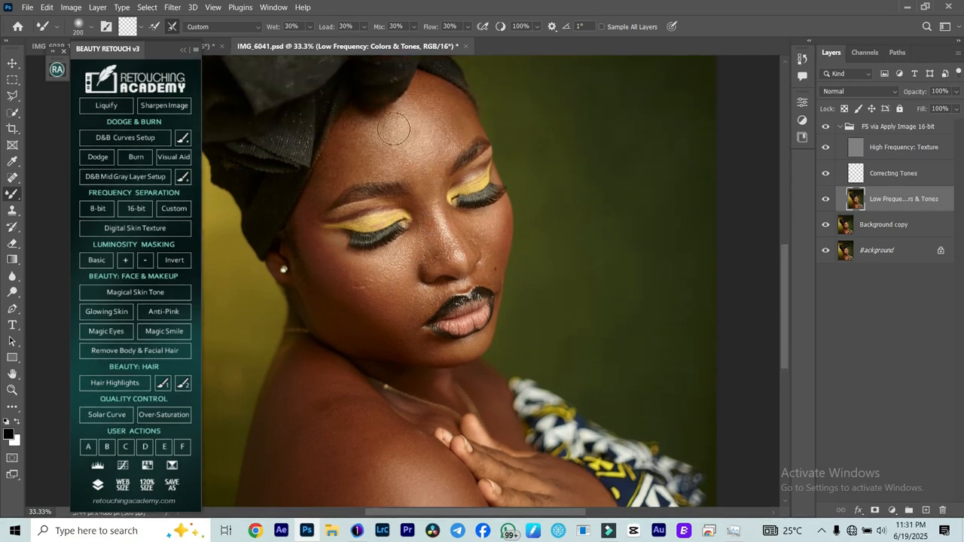
key("bracketright")
mouse_move(411, 148)
left_mouse_down()
mouse_move(426, 85)
mouse_move(424, 143)
mouse_move(424, 120)
mouse_move(438, 143)
mouse_move(406, 153)
mouse_move(407, 162)
mouse_move(372, 129)
mouse_move(399, 166)
mouse_move(385, 163)
mouse_move(396, 121)
mouse_move(353, 136)
mouse_move(376, 139)
mouse_move(371, 160)
mouse_move(355, 141)
mouse_move(354, 165)
mouse_move(365, 137)
mouse_move(340, 135)
mouse_move(324, 194)
mouse_move(302, 222)
mouse_move(316, 198)
left_mouse_up()
Smooth the tones along the headwrap edge and above the near eyebrow with a Mixer Brush reduced to 125–150 px.
key("bracketleft")
key("bracketleft")
left_click(354, 124)
key("bracketleft")
key("bracketleft")
left_click(323, 169)
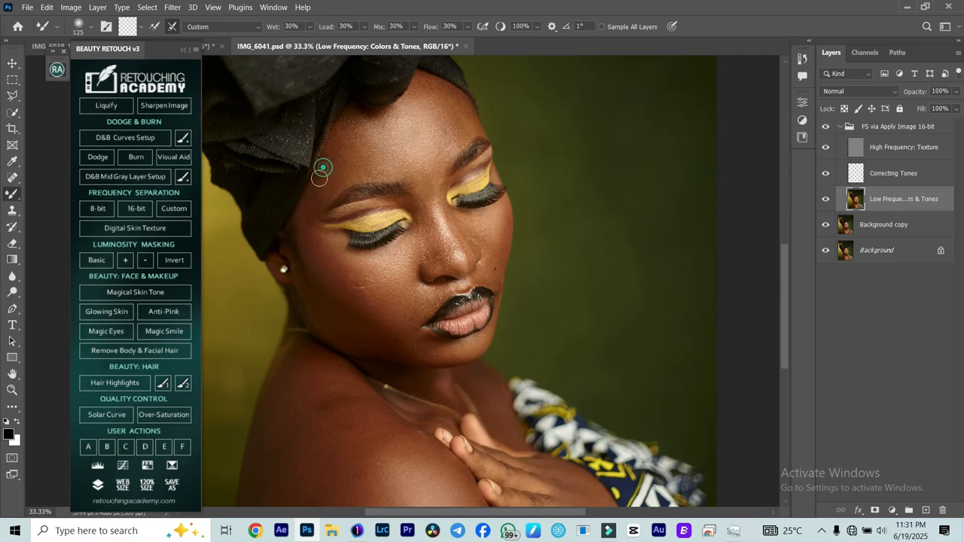
key("bracketright")
left_click_drag(336, 148, 345, 144)
left_click_drag(334, 187, 344, 181)
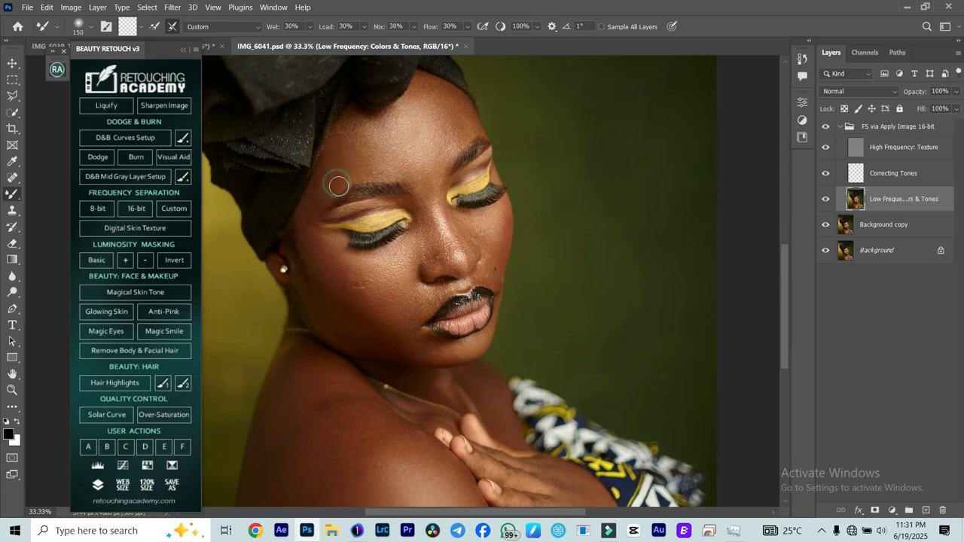
Blend the forehead and near temple tones beside the headwrap with an enlarged Mixer Brush.
key("bracketright")
key("bracketright")
left_click(360, 147)
left_click(333, 173)
Smooth the tones under the far eye and beside the nose, reducing the Mixer Brush to 70 px.
key("bracketleft")
key("bracketleft")
left_click(486, 225)
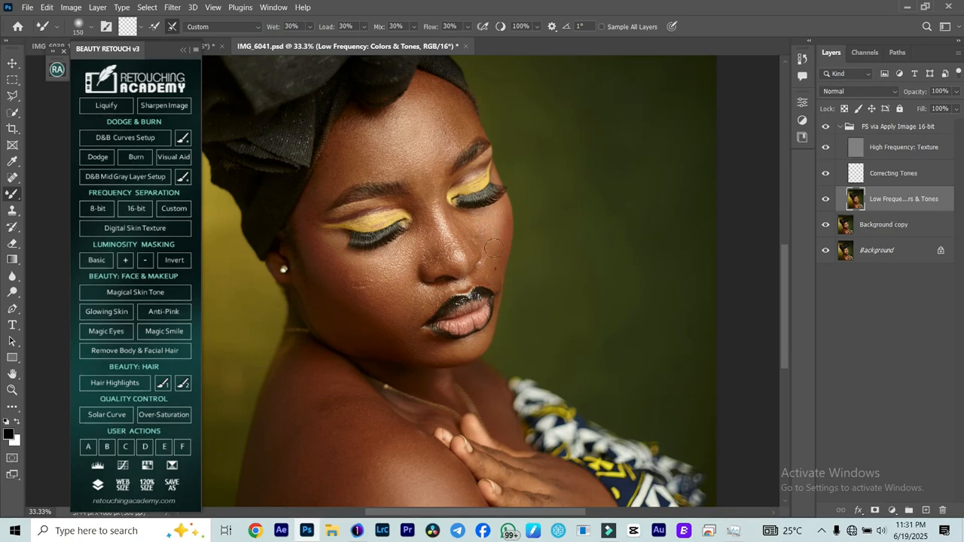
key("bracketleft")
key("bracketleft")
left_click(494, 230)
key("bracketleft")
key("bracketleft")
key("bracketleft")
left_click(489, 213)
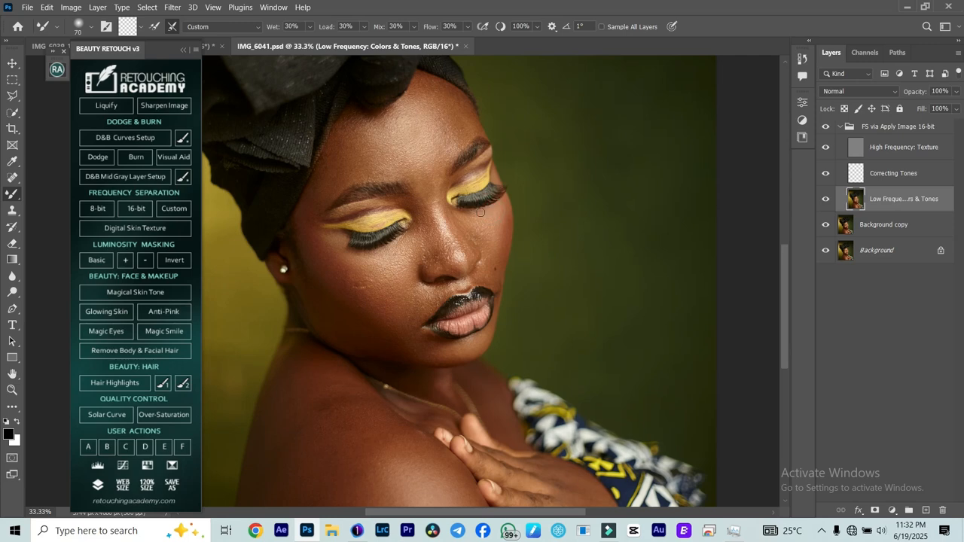
Blend the far cheek tones from the lower lashes down beside the nose with the Mixer Brush enlarged to 150 px.
key("bracketright")
left_click(494, 214)
key("bracketright")
key("bracketright")
key("bracketright")
key("bracketright")
left_click(493, 212)
left_click(480, 232)
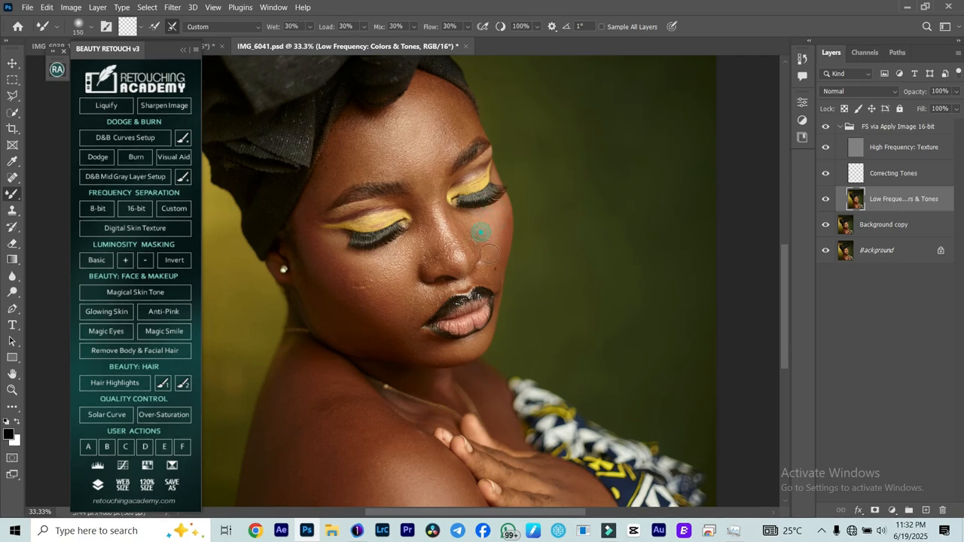
Smooth the lower far cheek between the nose and the mouth corner with a smaller Mixer Brush.
key("bracketleft")
key("bracketleft")
key("bracketleft")
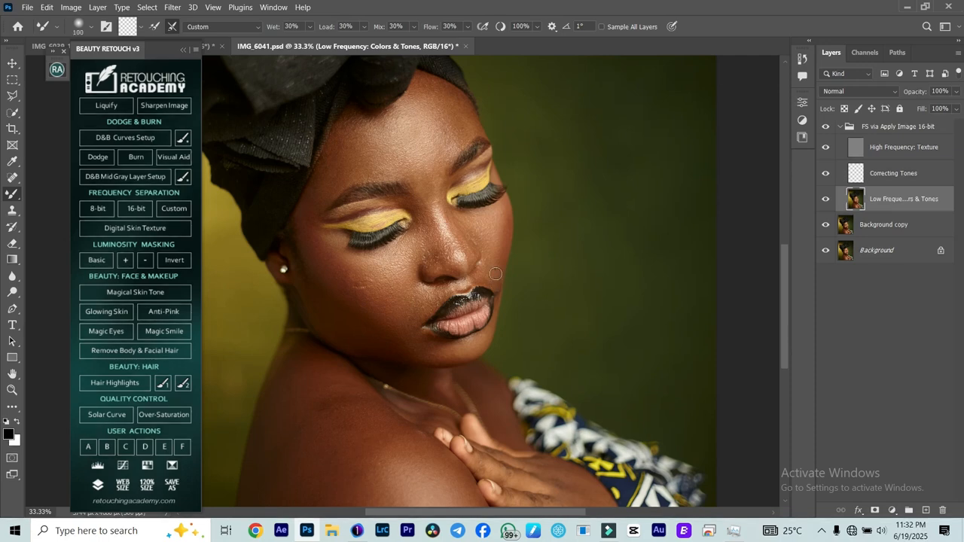
key("bracketright")
key("bracketleft")
key("bracketright")
key("bracketright")
Blend the tones down the nose bridge with the Mixer Brush, reducing it to 80 px for fine areas.
left_click_drag(421, 216, 431, 254)
key("]")
key("]")
key("bracketleft")
key("bracketleft")
key("bracketleft")
key("bracketleft")
key("bracketright")
key("bracketright")
key("bracketleft")
key("bracketleft")
key("bracketright")
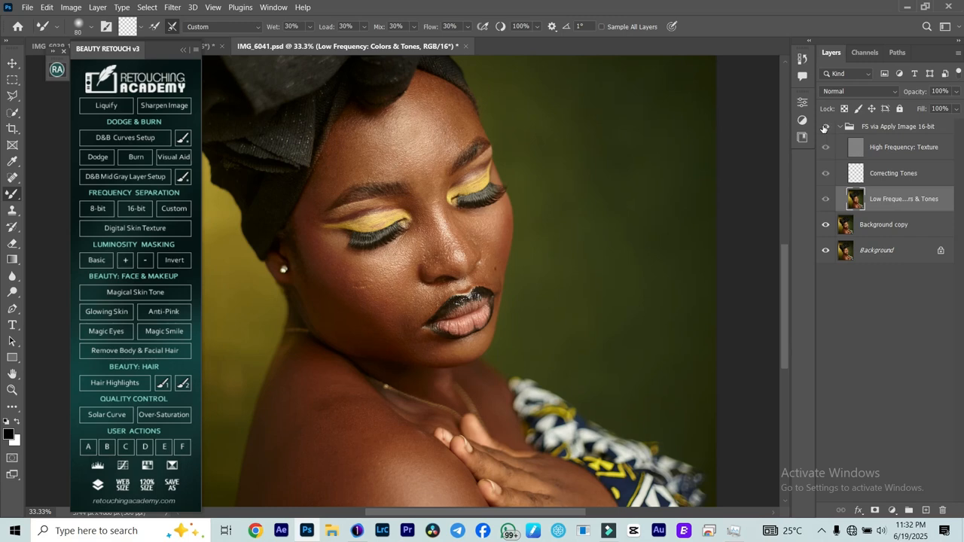
Check the face blending against the original by toggling the visibility of the FS via Apply Image 16-bit group.
left_click(825, 127)
left_click(825, 127)
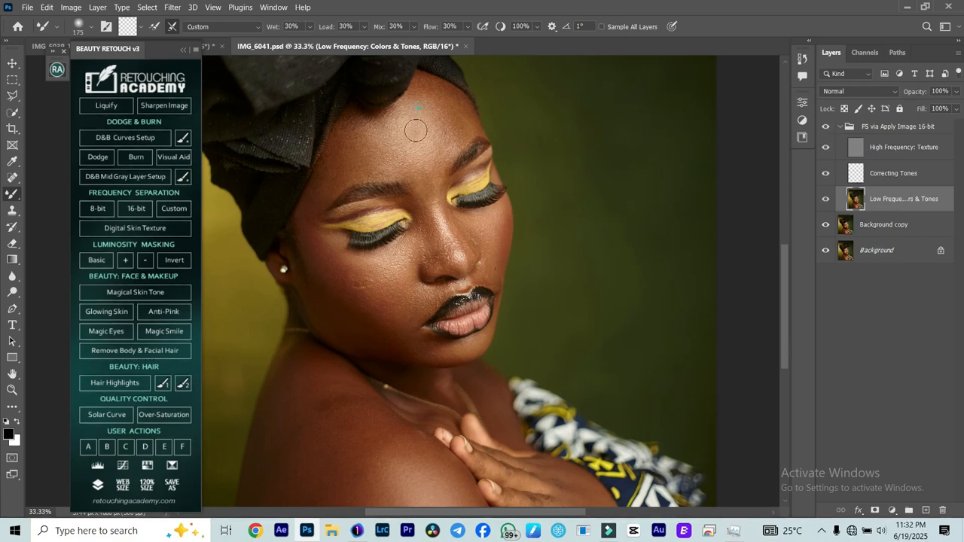
Heal spots on the chin and jawline on the High Frequency: Texture layer with the Spot Healing Brush at 35 px.
scroll(417, 136, "down", 3)
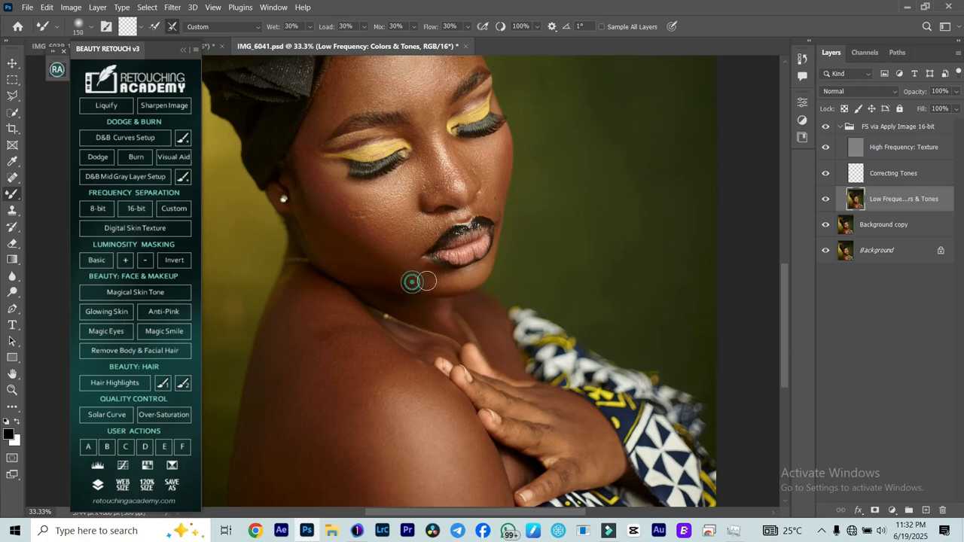
left_click(867, 151)
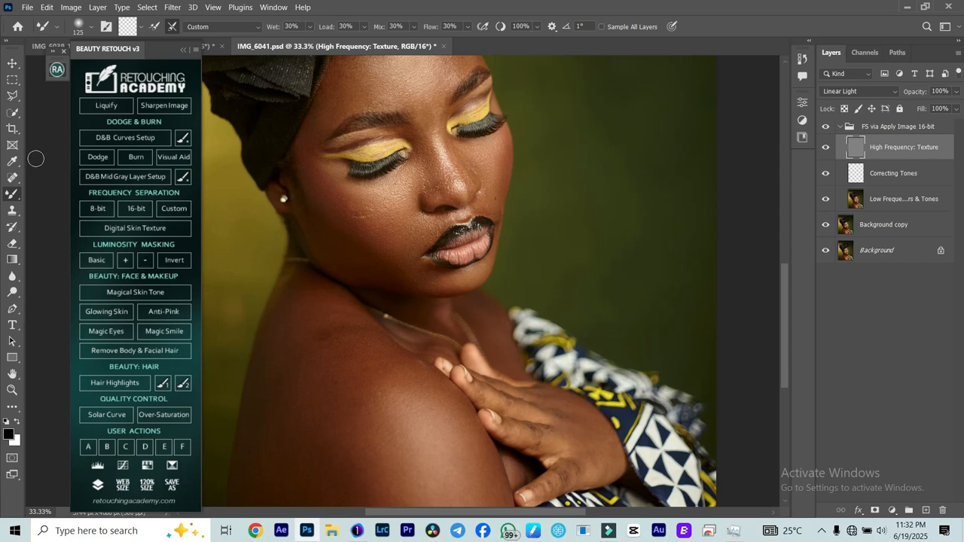
left_click(13, 179)
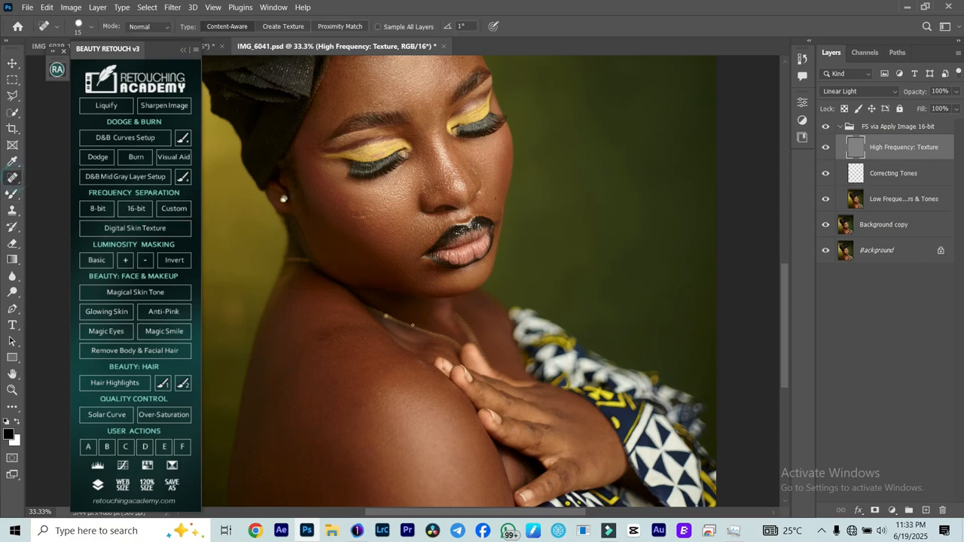
left_click(433, 284)
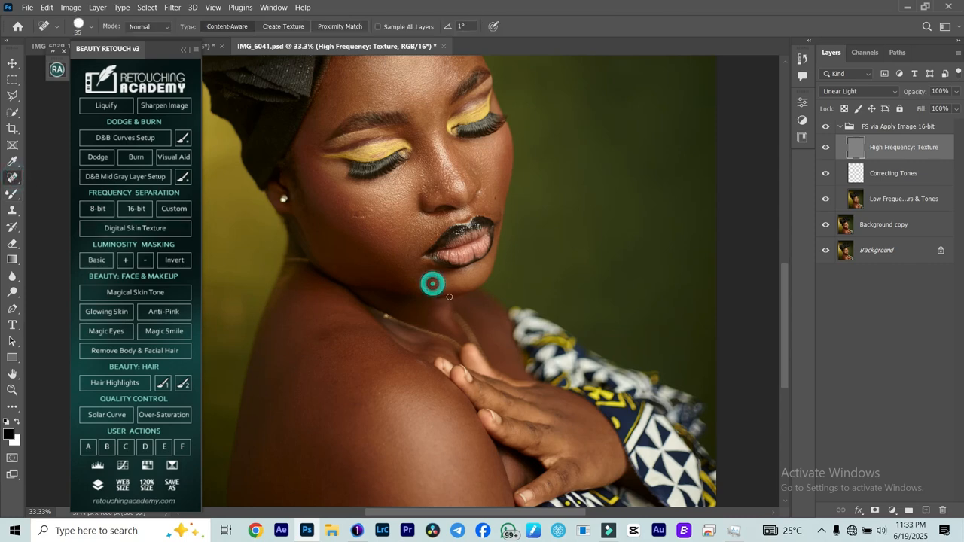
left_click(415, 281)
Blend the upper shoulder tones on the Low Frequency: Colors & Tones layer with the Mixer Brush, enlarging it up to 400 px.
left_click(866, 200)
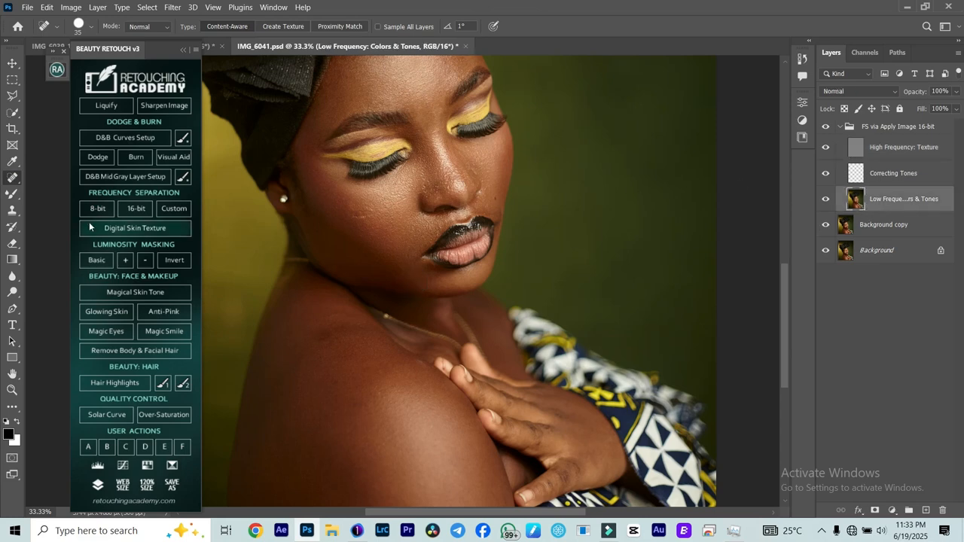
left_click(15, 195)
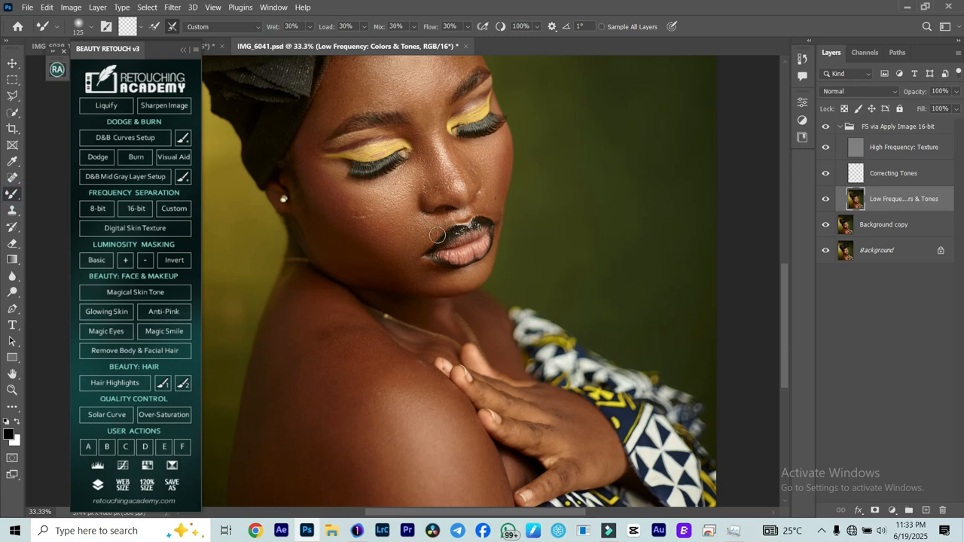
scroll(438, 236, "down", 2)
scroll(433, 238, "down", 2, "alt")
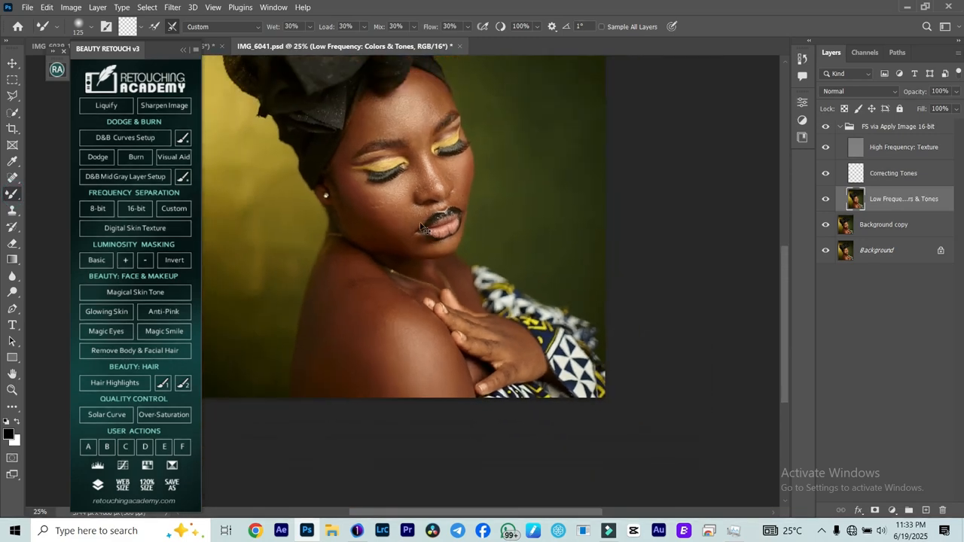
scroll(406, 247, "up", 2, "alt")
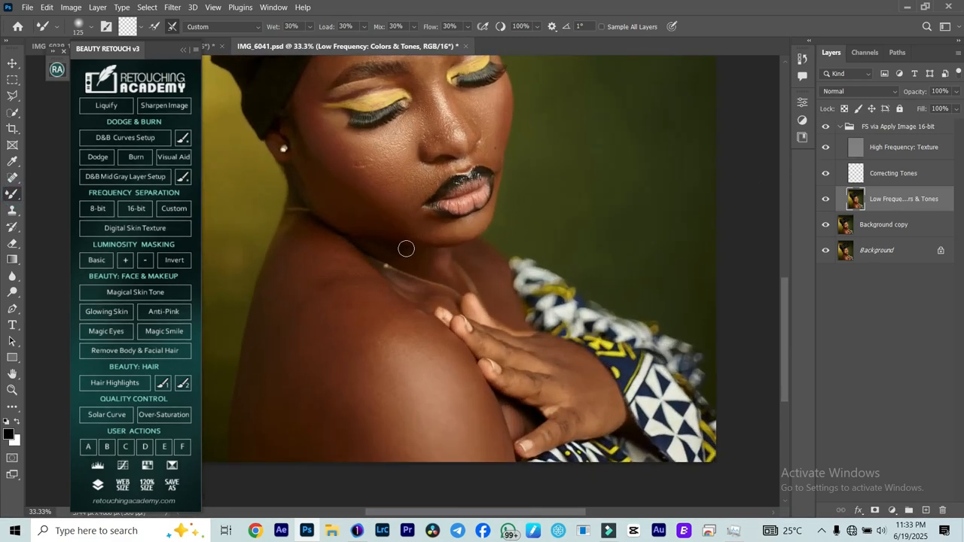
key("ctrl+minus")
key("bracketright")
key("bracketright")
key("bracketright")
key("bracketright")
key("bracketright")
key("bracketright")
key("bracketright")
key("bracketright")
key("bracketright")
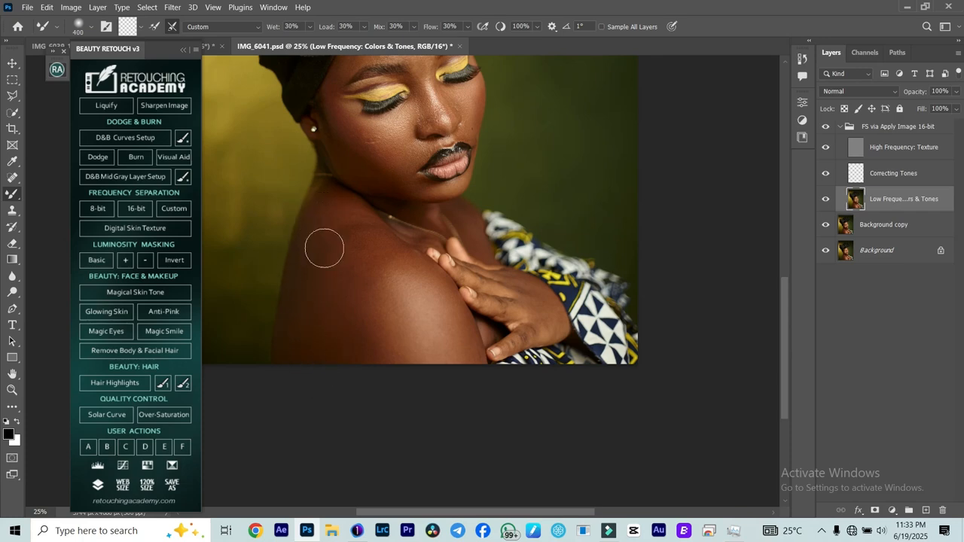
key("bracketleft")
key("bracketleft")
key("bracketleft")
key("bracketleft")
mouse_move(332, 227)
left_mouse_down()
mouse_move(342, 254)
mouse_move(369, 263)
left_mouse_up()
Smooth the tones along the top of the shoulder near the neck with the Mixer Brush.
key("bracketright")
key("bracketright")
key("bracketleft")
key("bracketleft")
mouse_move(361, 232)
left_mouse_down()
mouse_move(340, 193)
mouse_move(337, 244)
left_mouse_up()
Even out the transition around the highlight in the middle of the shoulder, adjusting the Mixer Brush down to 250 px.
key("bracketright")
key("bracketright")
key("bracketright")
key("bracketleft")
key("bracketleft")
key("bracketleft")
key("bracketright")
key("bracketright")
key("bracketright")
left_click(383, 301)
key("bracketleft")
key("bracketleft")
key("bracketleft")
key("bracketright")
key("bracketright")
left_click(400, 294)
left_click(385, 299)
left_click(381, 286)
key("bracketleft")
key("bracketleft")
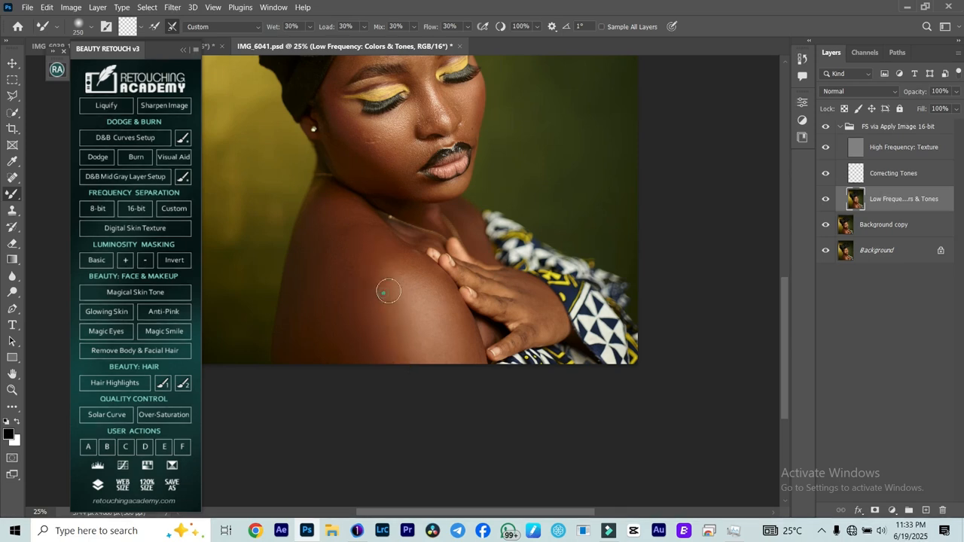
Blend the lower shoulder and upper arm tones with the Mixer Brush enlarged to 400 px.
key("bracketright")
key("bracketright")
left_click(375, 326)
left_click(346, 298)
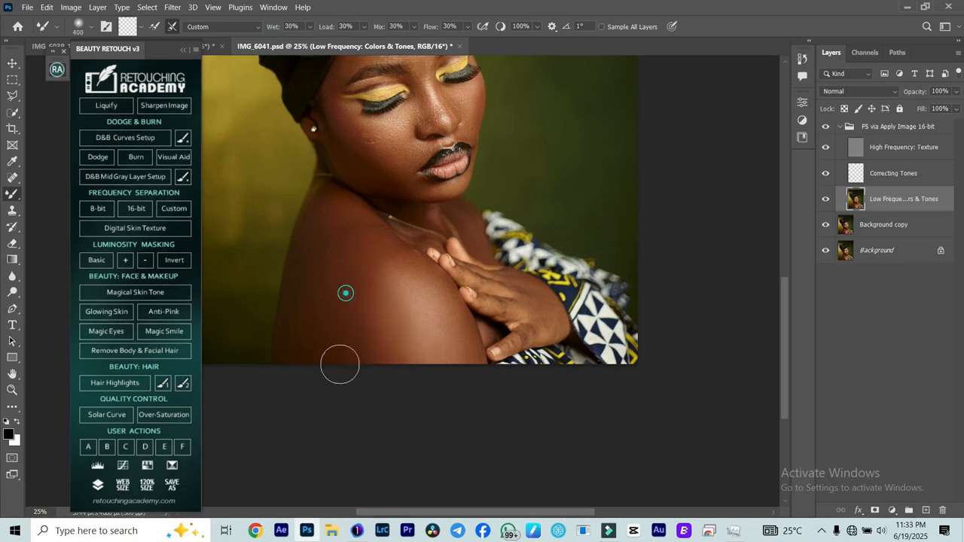
Smooth the tones along the back edge of the shoulder with the Mixer Brush reduced to 250 px.
key("bracketleft")
key("bracketleft")
left_click(329, 267)
left_click(317, 230)
key("bracketleft")
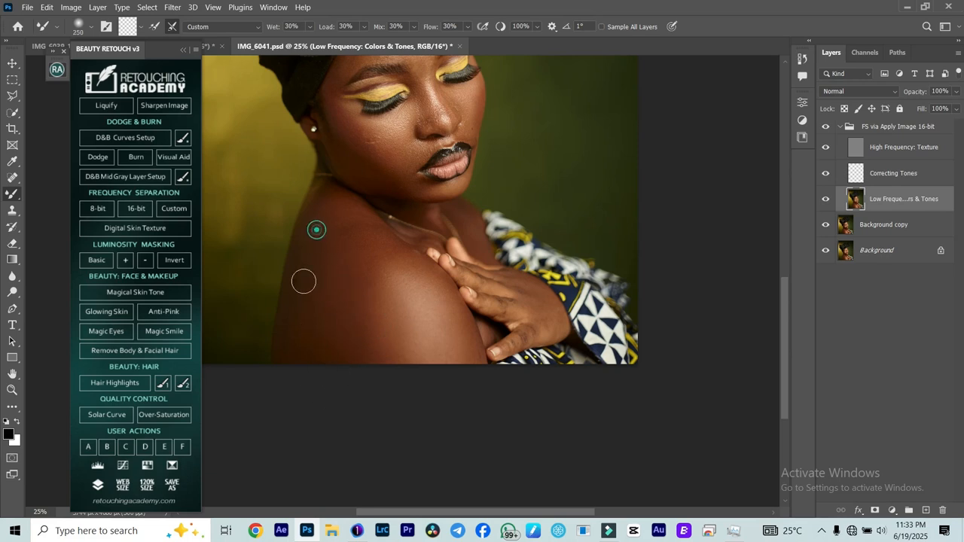
Blend the tones on the back of the hand, the fingers and the thumb base with a 125–175 px Mixer Brush.
left_click(519, 294)
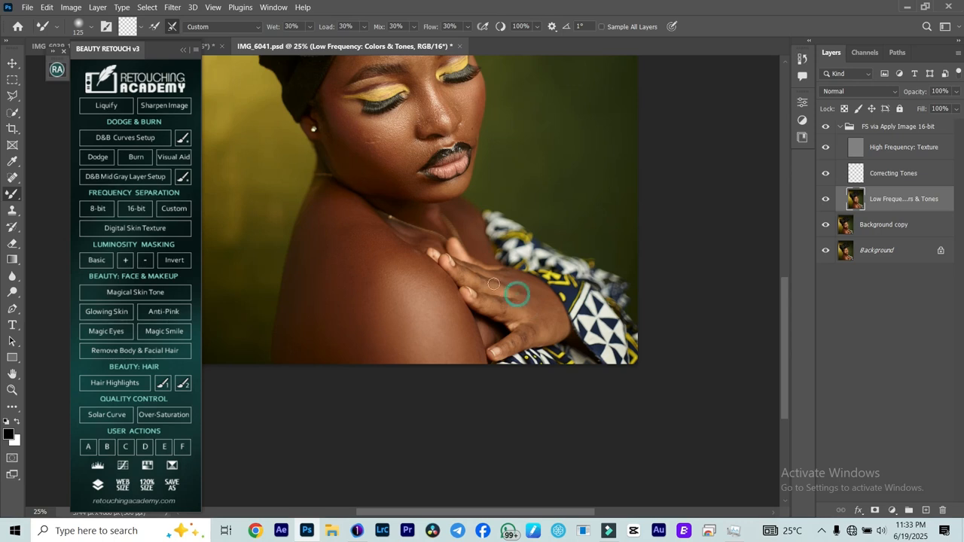
left_click(465, 274)
left_click(537, 317)
left_click(522, 339)
left_click(541, 323)
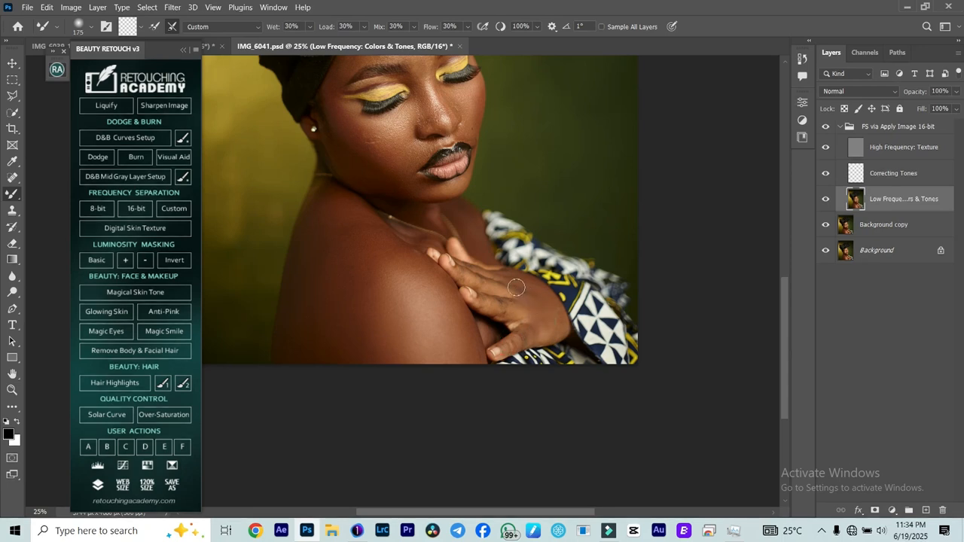
Smooth the knuckles with a 125 px Mixer Brush and the hand near the wrist at 175 px.
key("bracketleft")
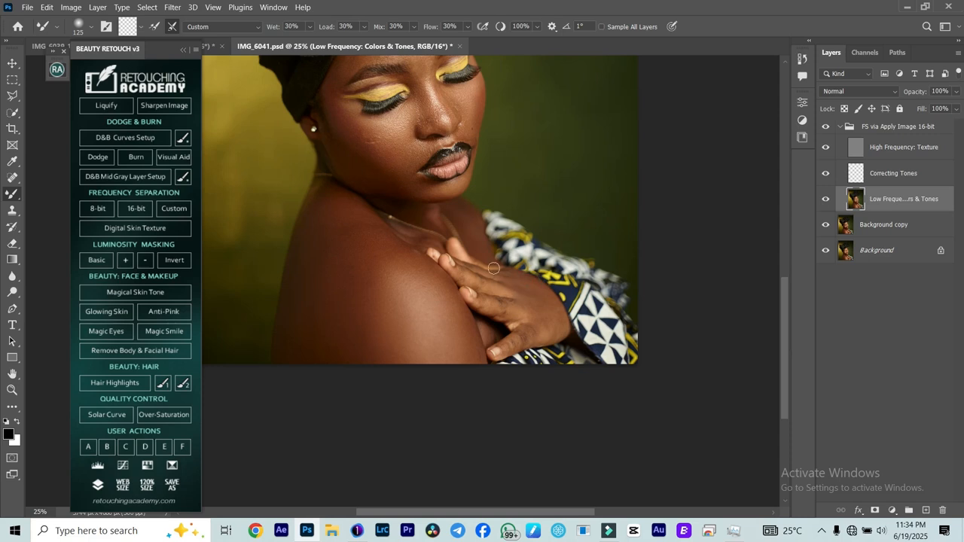
left_click(481, 272)
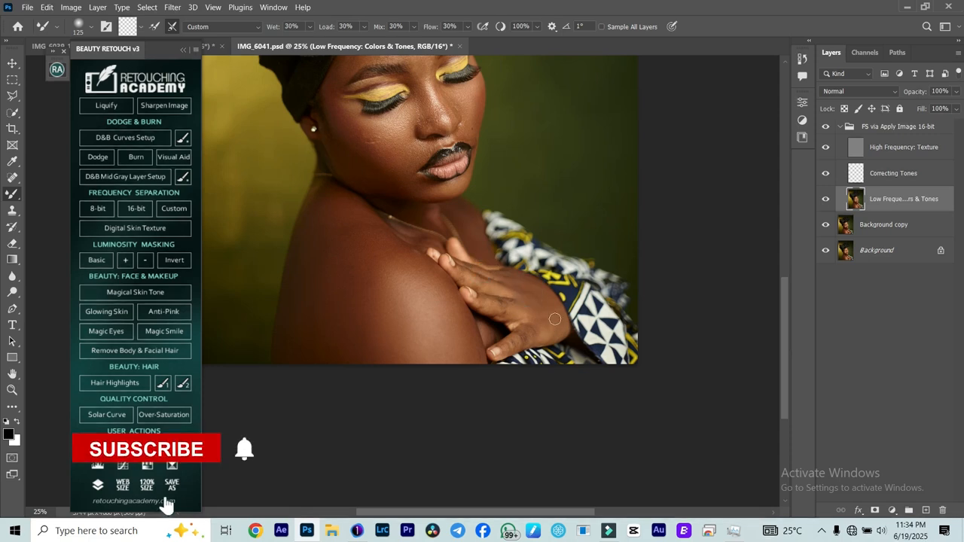
key("bracketright")
key("bracketright")
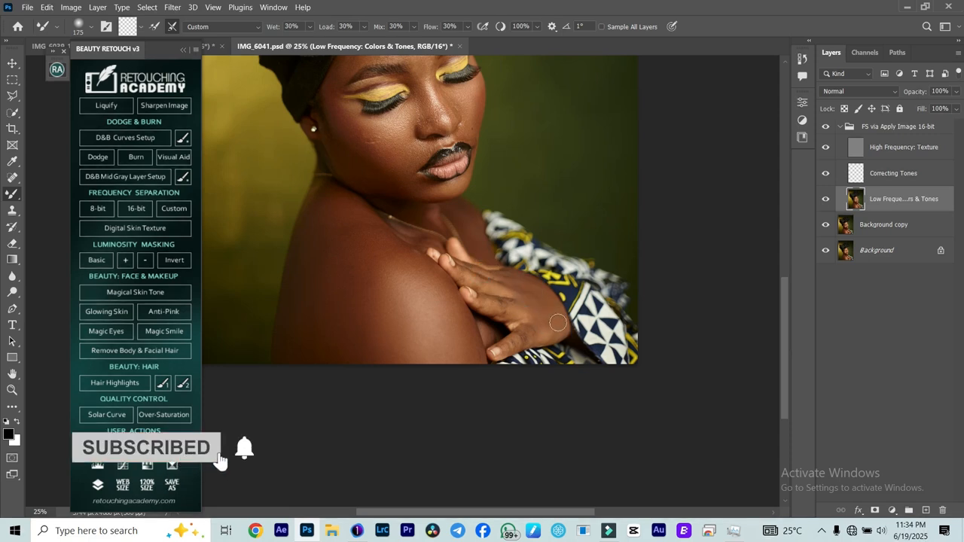
left_click(542, 308)
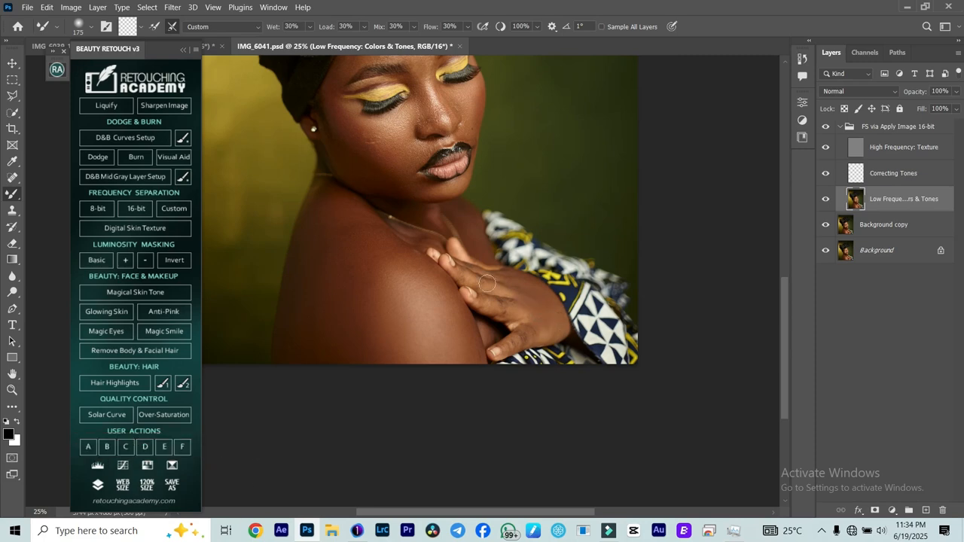
Blend the center of the forehead down to the area between the brows, reducing the Mixer Brush to 150 px.
scroll(432, 262, "up", 3)
key("bracketright")
key("bracketright")
left_click(420, 245)
key("bracketleft")
key("bracketleft")
key("bracketleft")
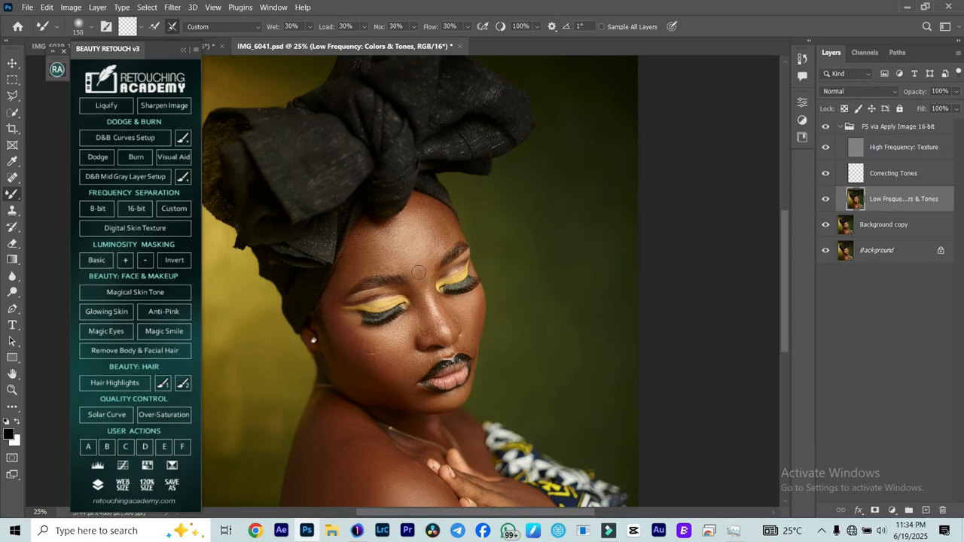
left_click(419, 272)
Smooth the forehead tones above the far eyebrow with the Mixer Brush resized between 125 and 175 px.
key("bracketleft")
key("bracketleft")
key("bracketright")
key("bracketright")
key("bracketright")
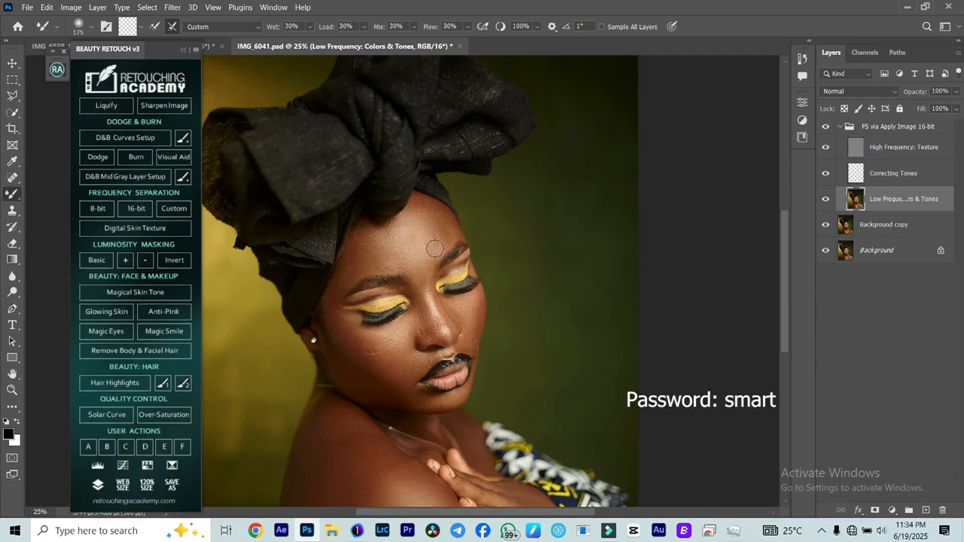
key("bracketright")
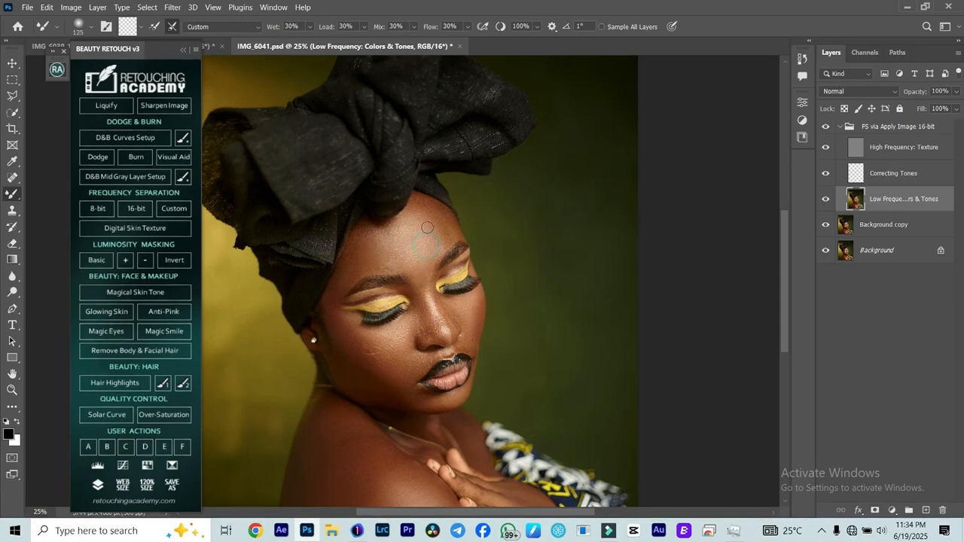
key("[")
Refine the tones between the eyebrows at closer zoom, starting with the Mixer Brush at 80 px and enlarging it.
key("ctrl+minus")
key("ctrl+plus")
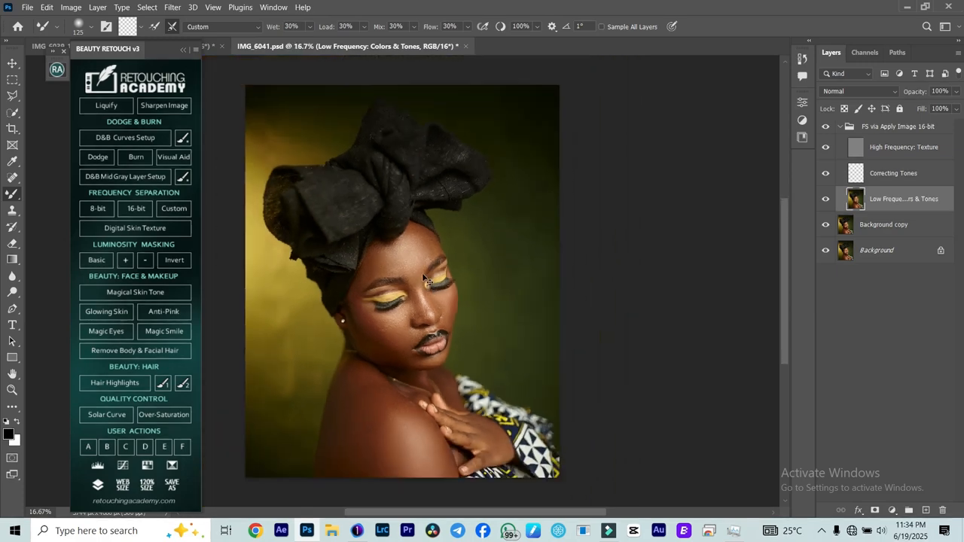
key("bracketleft")
key("bracketleft")
key("bracketleft")
left_click_drag(437, 296, 426, 278)
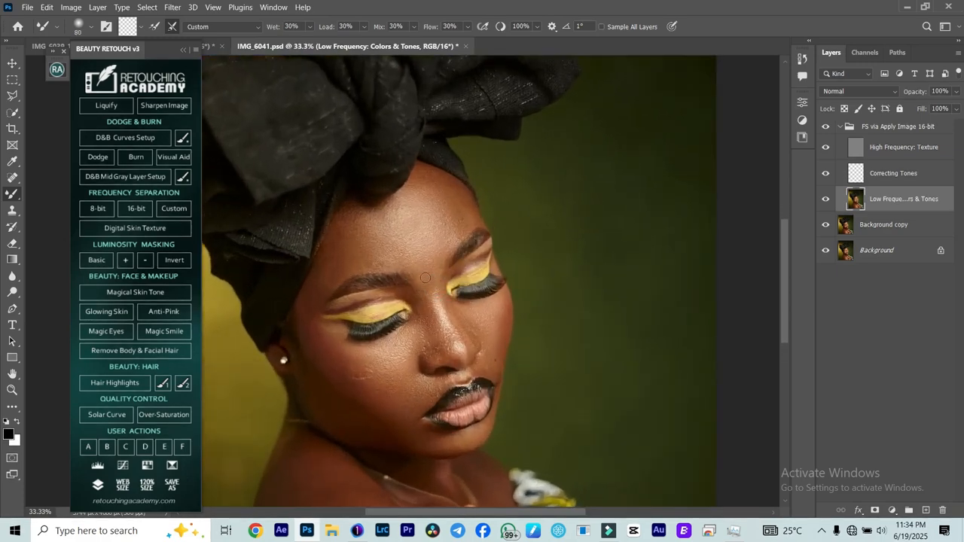
key("bracketright")
key("bracketright")
mouse_move(420, 262)
left_mouse_down()
mouse_move(439, 302)
mouse_move(435, 271)
left_mouse_up()
Smooth the side of the nose below the far eye with the Mixer Brush reduced to 70 px.
key("bracketleft")
key("bracketleft")
left_click_drag(468, 311, 474, 328)
left_click(465, 336)
scroll(466, 320, "down", 3)
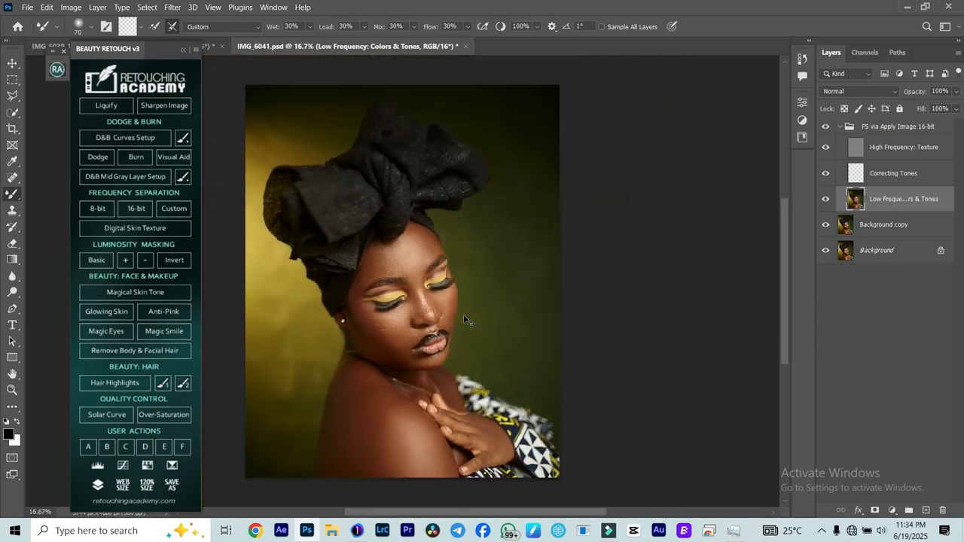
Blend the collarbone and neck tones on the Low Frequency: Colors & Tones layer with a 125–150 px Mixer Brush.
left_click(892, 130)
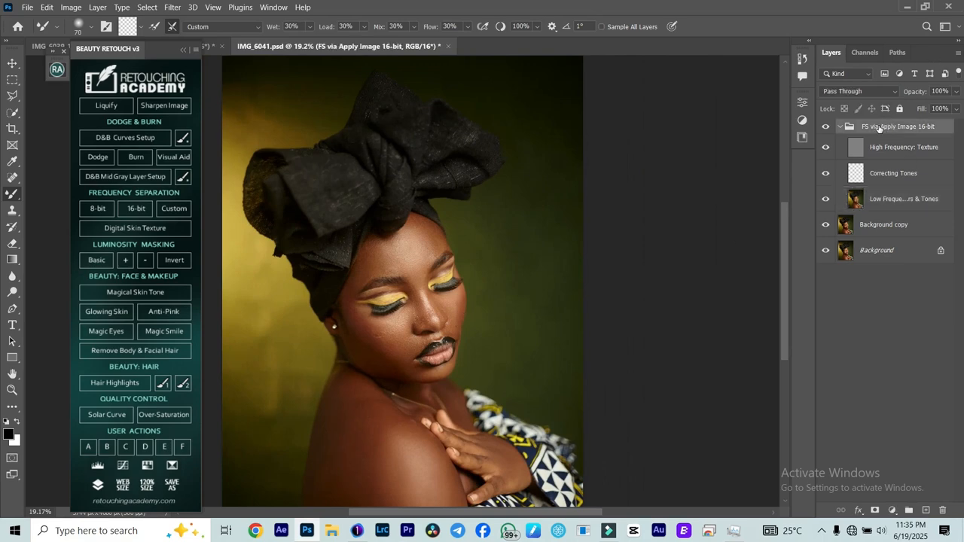
scroll(398, 426, "up", 3)
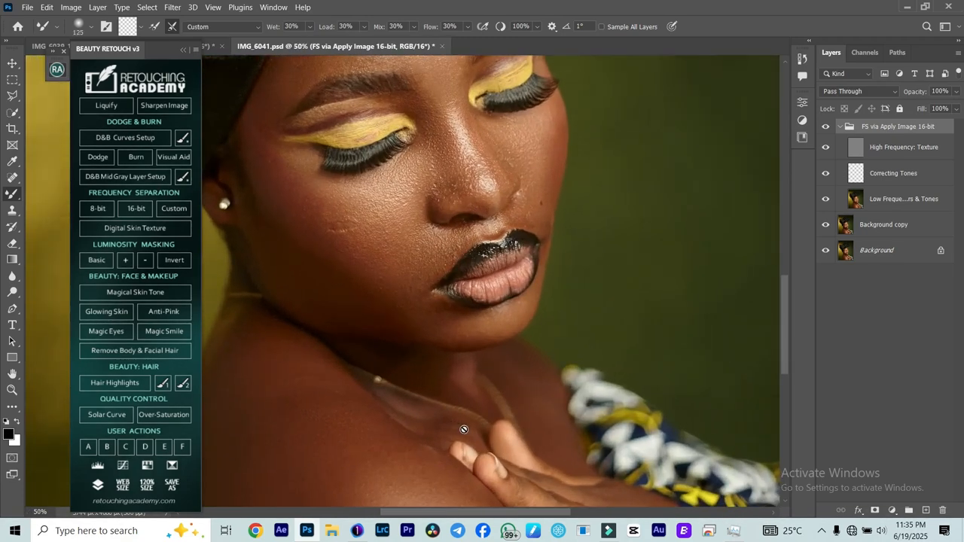
left_click(877, 203)
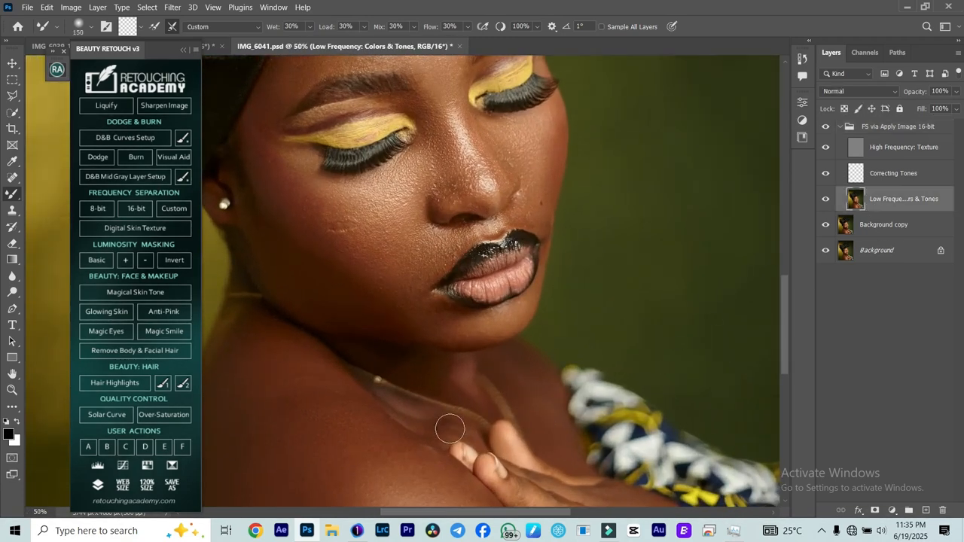
key("bracketleft")
key("bracketleft")
key("bracketleft")
key("bracketright")
key("bracketright")
Fit the whole portrait in view and select the FS via Apply Image 16-bit group.
key("ctrl+0")
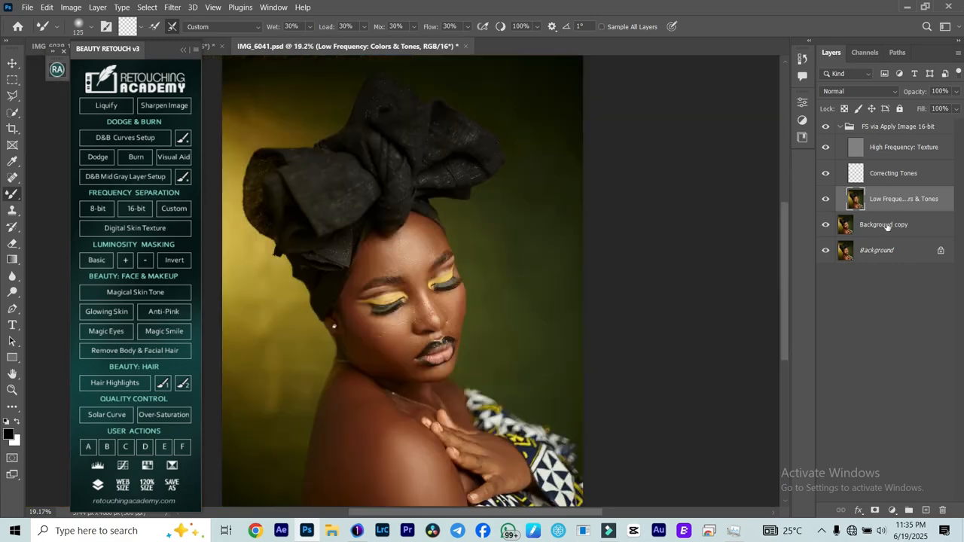
left_click(903, 129)
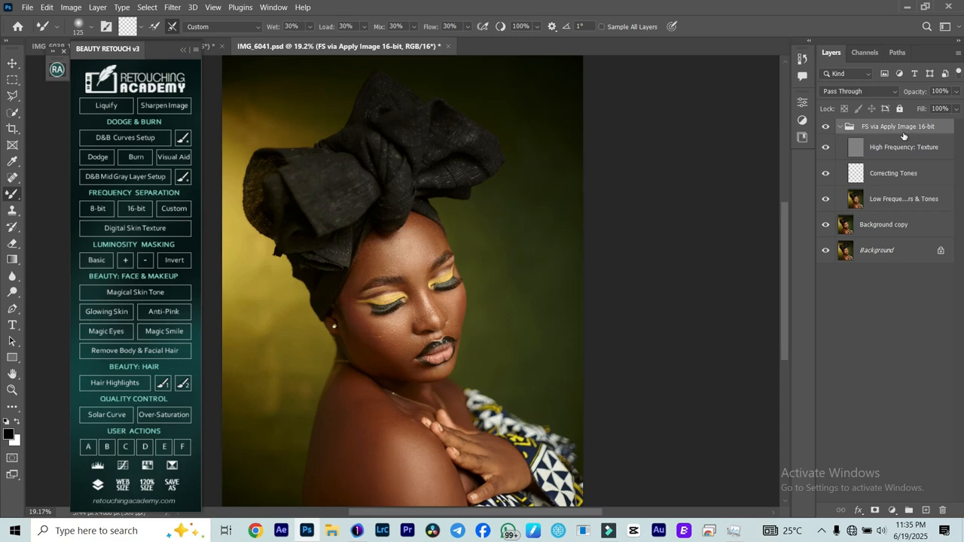
Stamp all visible layers into a new layer above the FS group and open it in the SkinFiner 5.0 filter.
key("ctrl+shift+alt+e")
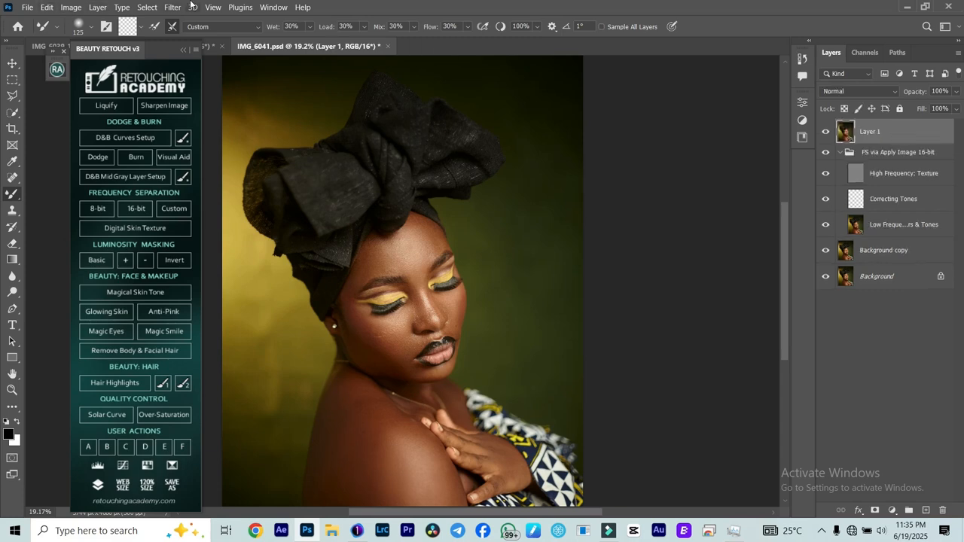
left_click(169, 8)
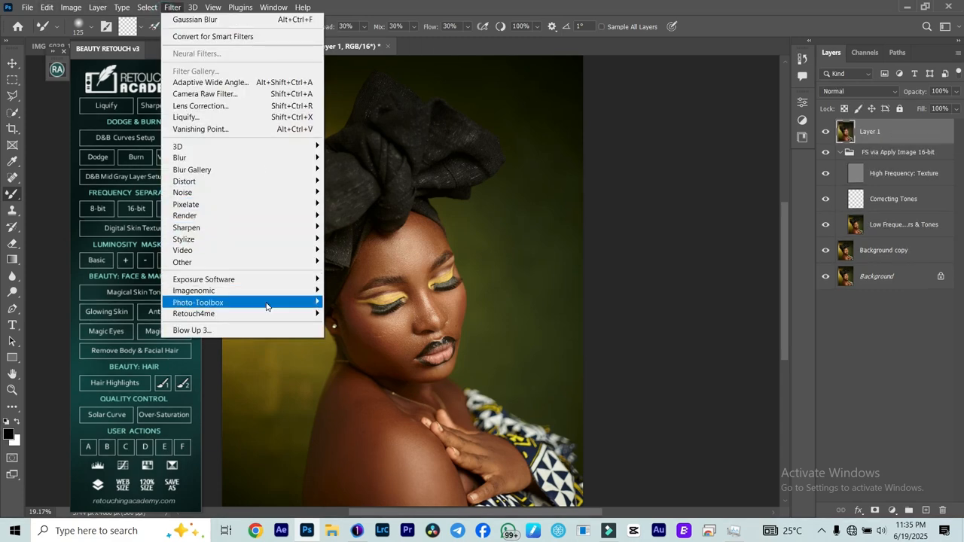
mouse_move(265, 304)
left_click(348, 302)
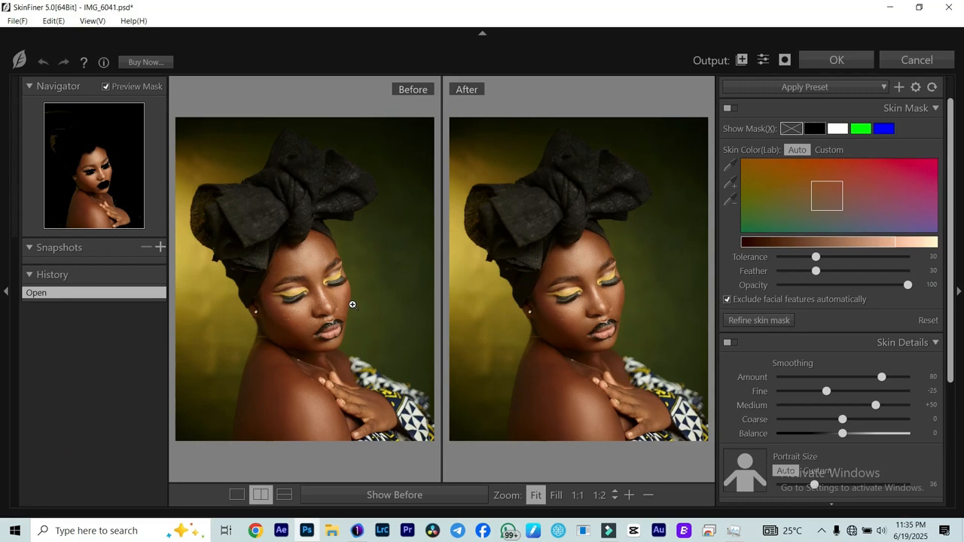
Compare the before and after skin smoothing on the face, neck and shoulder at 1:3 zoom.
scroll(353, 304, "up", 2)
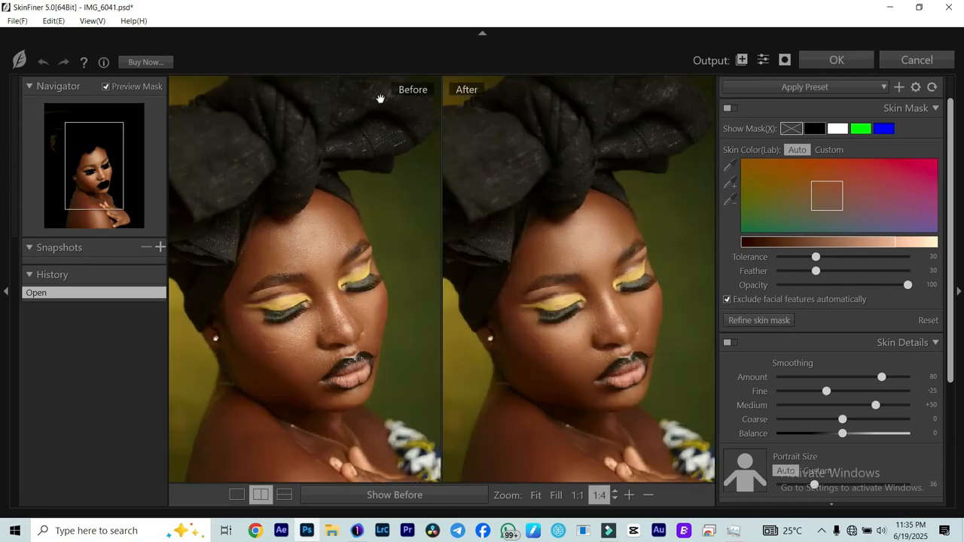
scroll(500, 151, "up", 1)
left_click_drag(592, 318, 583, 255)
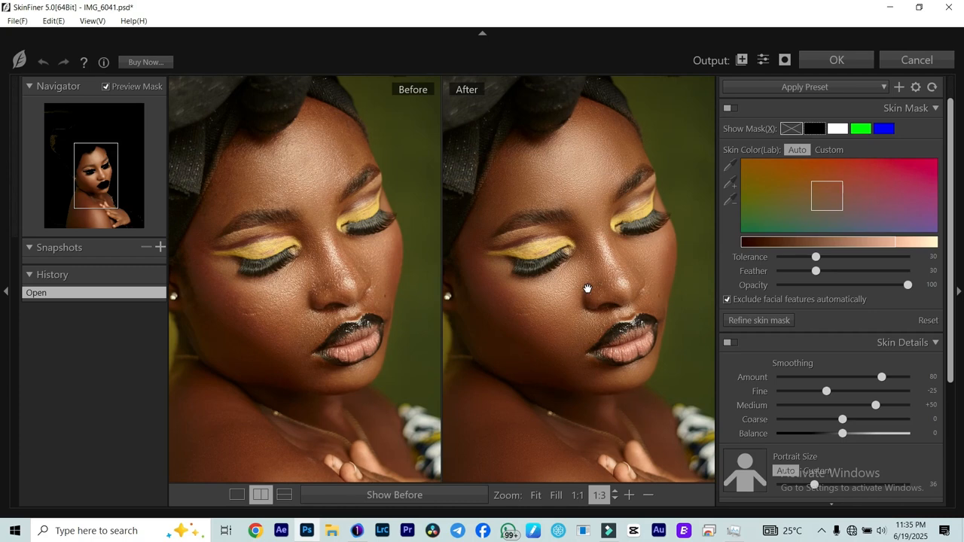
left_click_drag(583, 261, 605, 253)
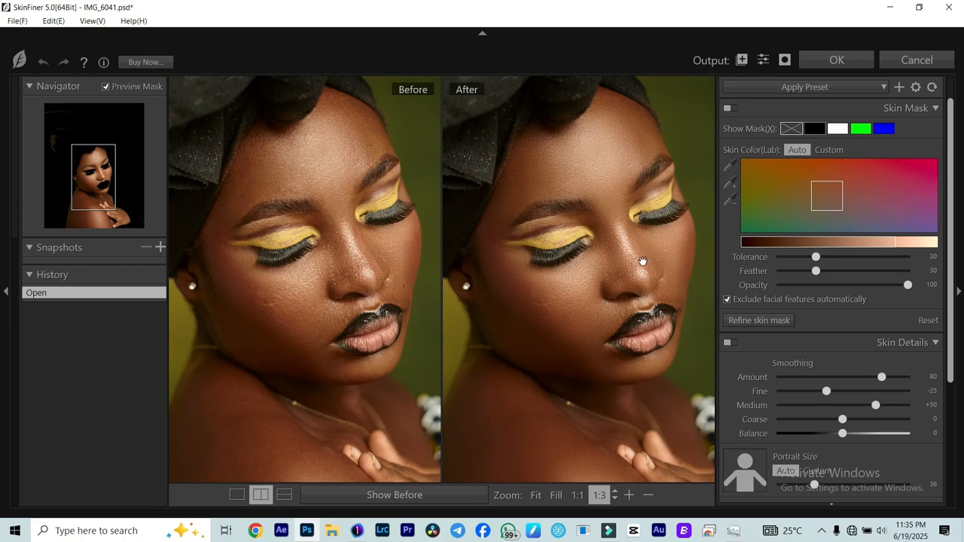
left_click_drag(640, 263, 641, 243)
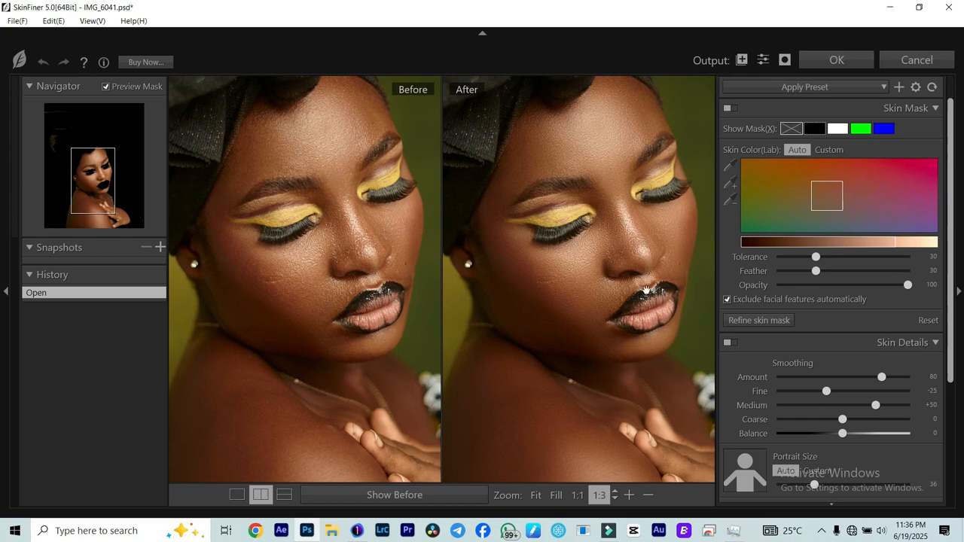
left_click_drag(649, 292, 670, 278)
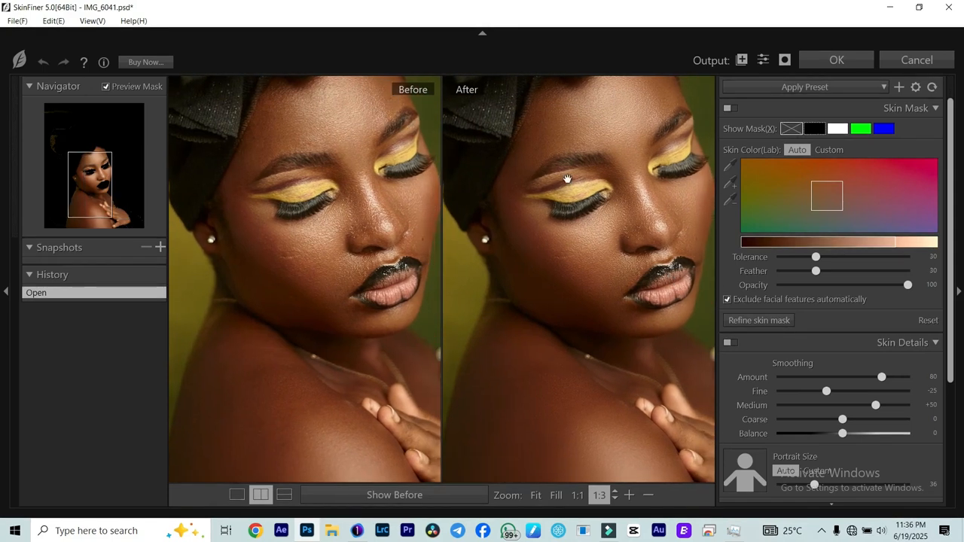